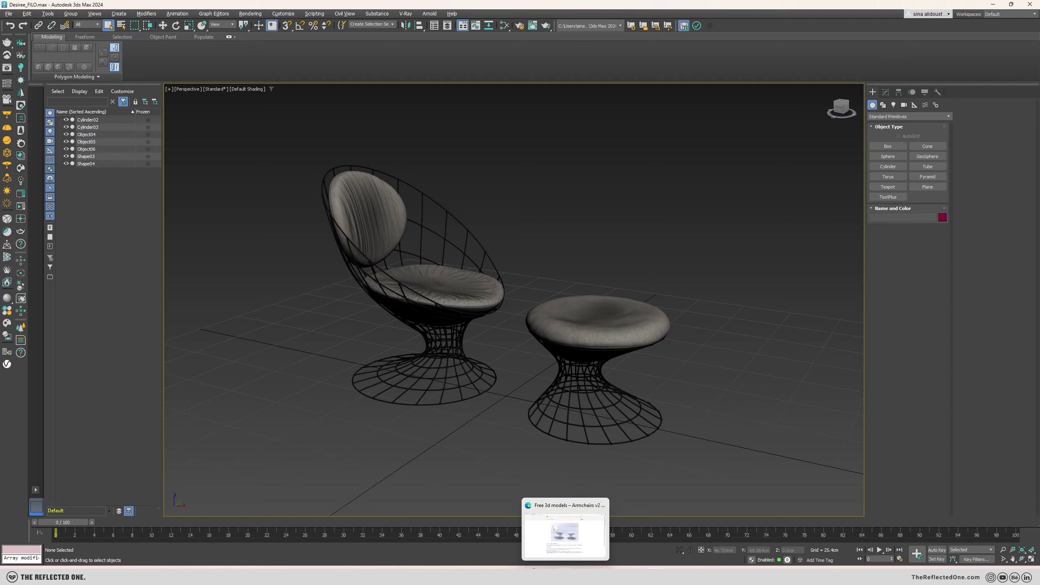
Step: View the Free 3d models – Armchairs v2 download page in the browser and return to 3ds Max
click(565, 575)
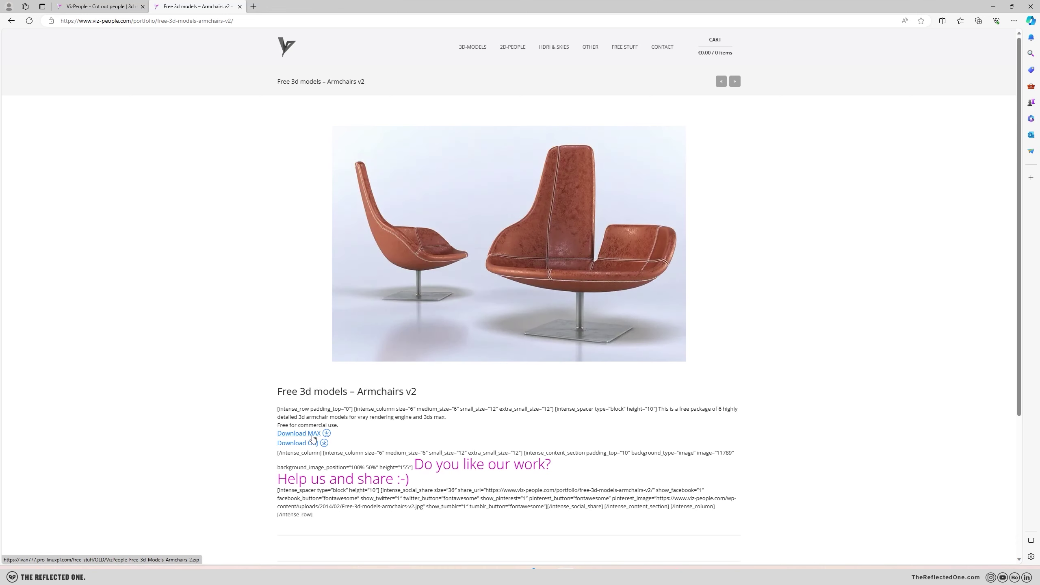
click(656, 574)
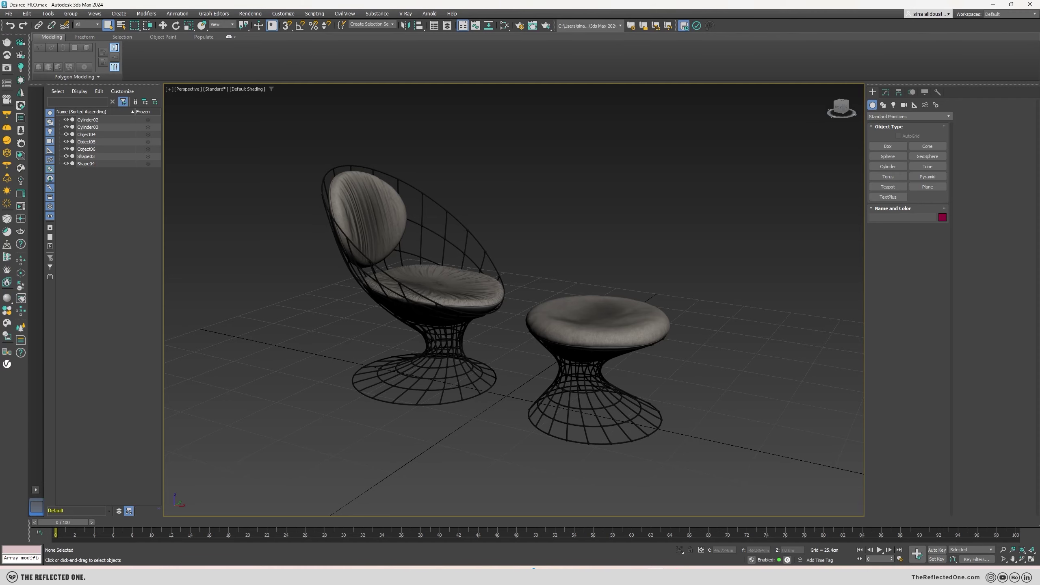
Step: Select the whole armchair and stool and export them as Desiree_FILO in OBJ format with quad faces to the Zbrush Files folder
drag(274, 151, 790, 496)
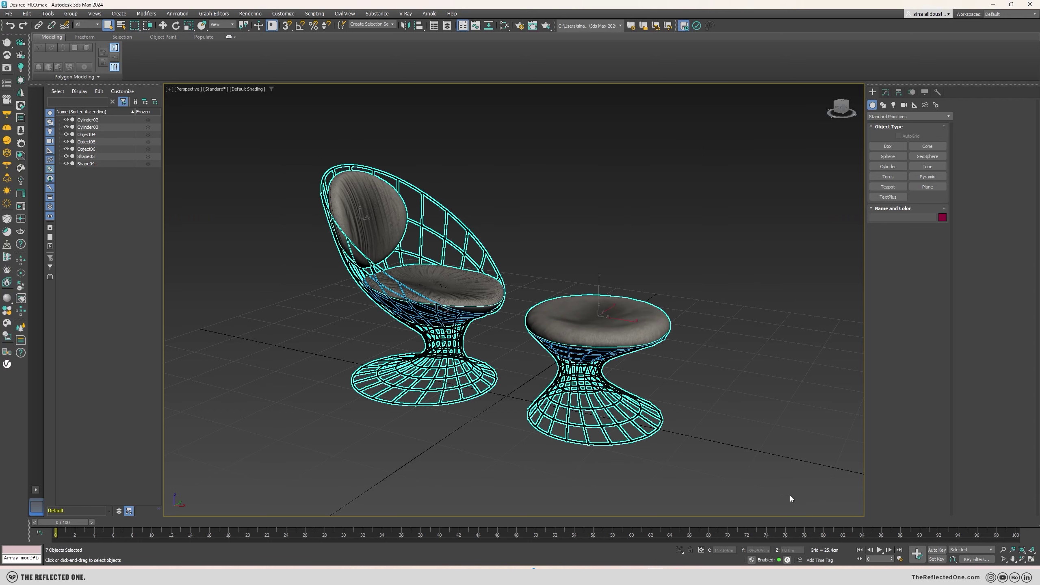
click(9, 14)
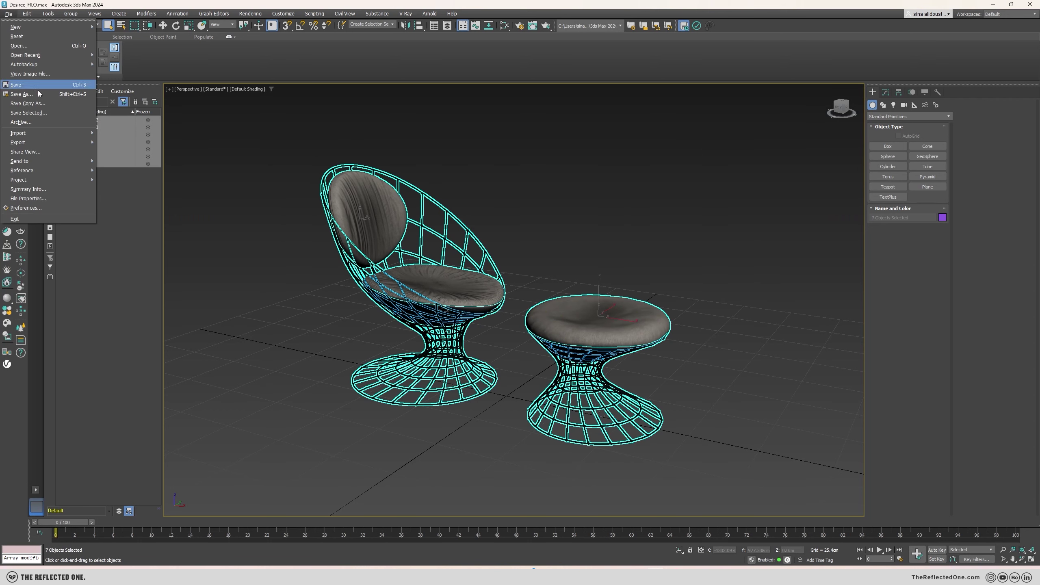
mouse_move(40, 145)
click(138, 150)
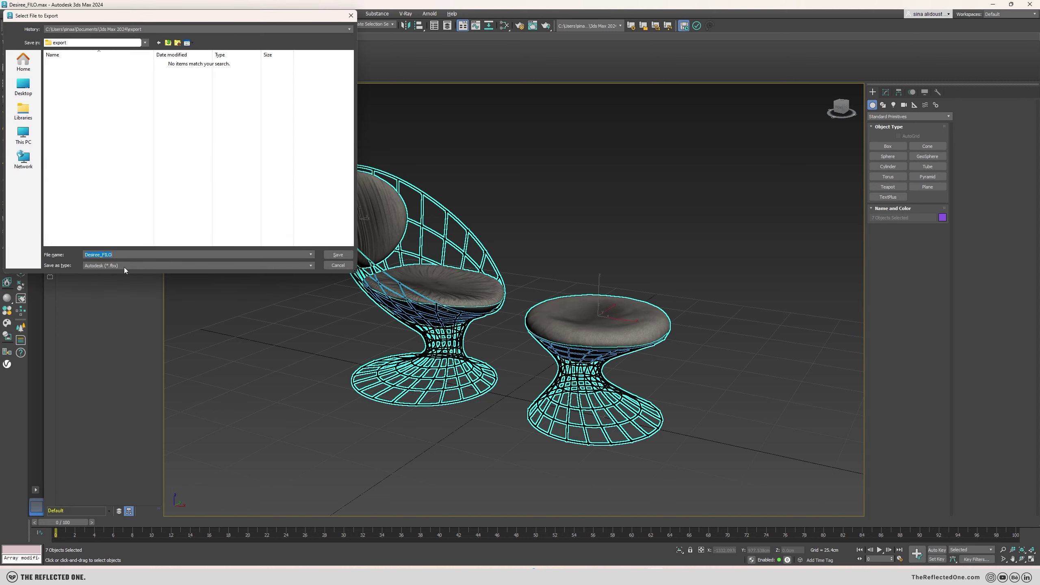
click(371, 427)
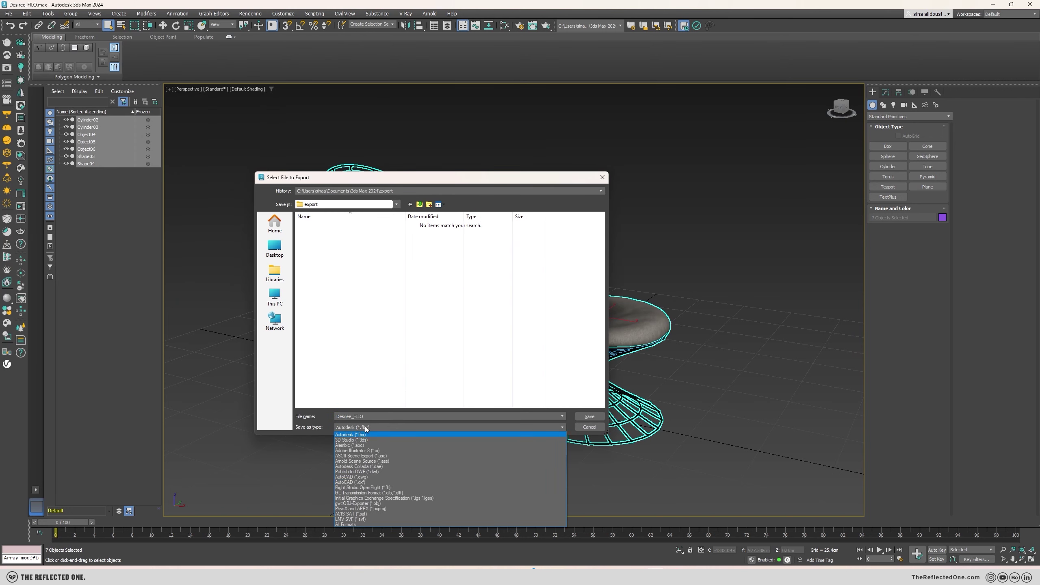
click(366, 503)
click(275, 247)
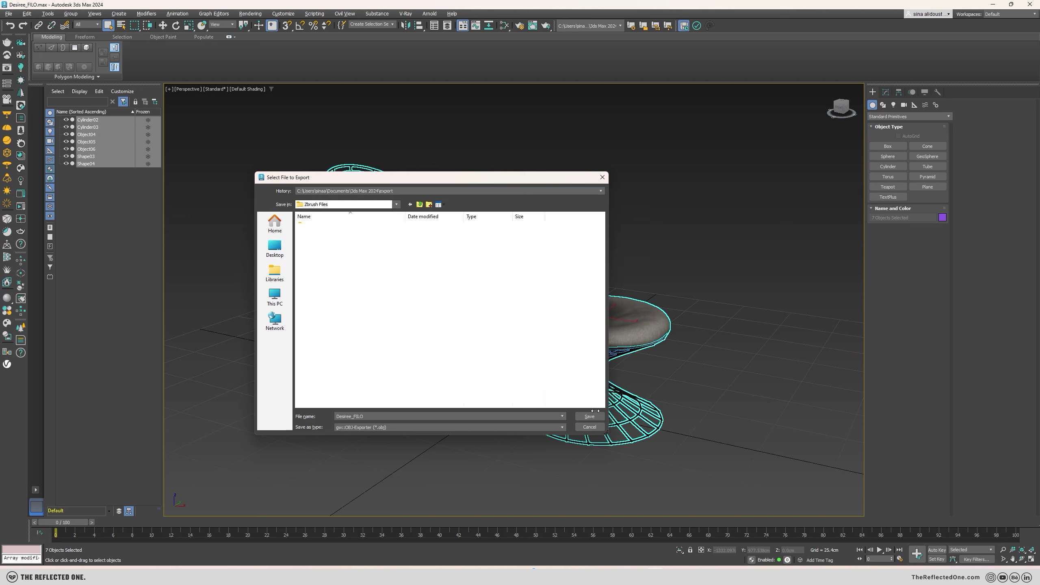
click(589, 416)
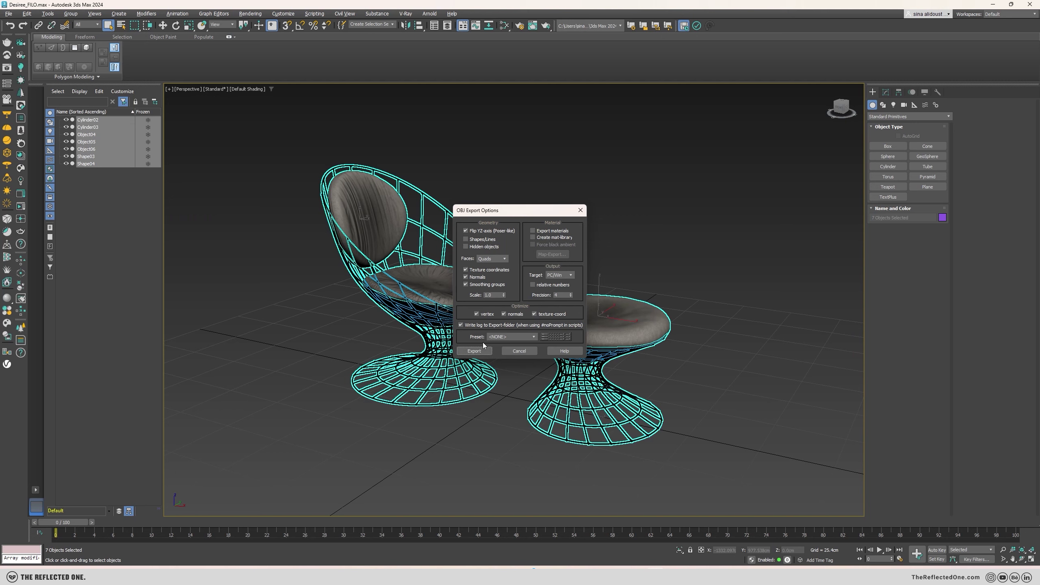
click(474, 350)
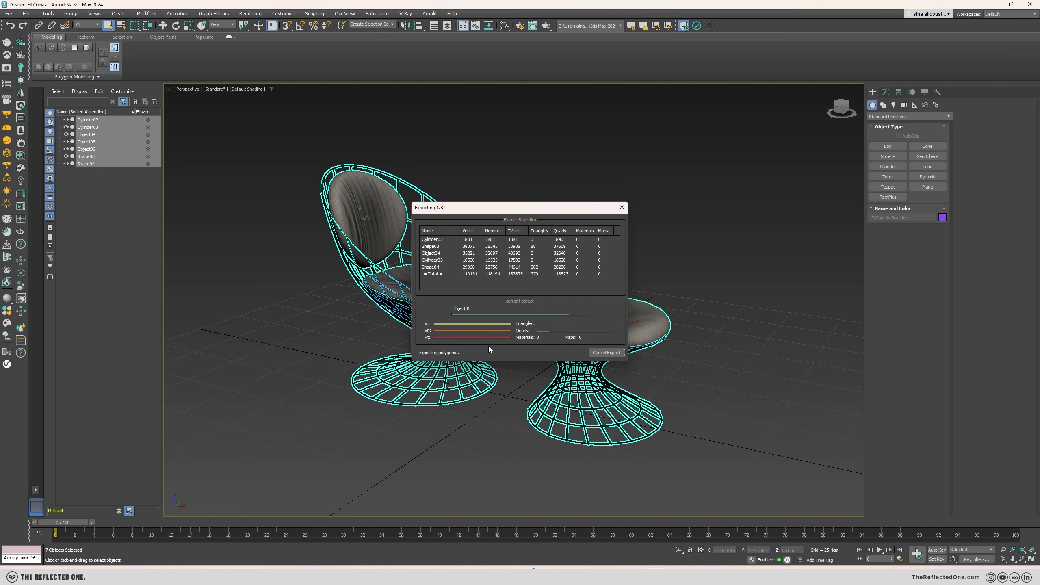
click(610, 351)
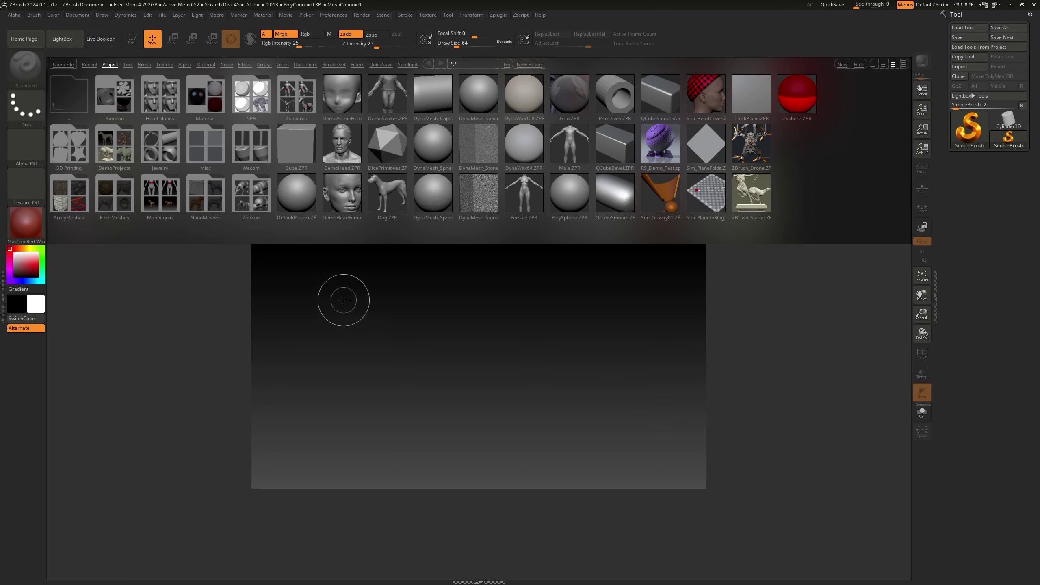
Step: Switch to ZBrush, hide the LightBox browser and create a new document that fills the workspace
click(69, 39)
click(78, 17)
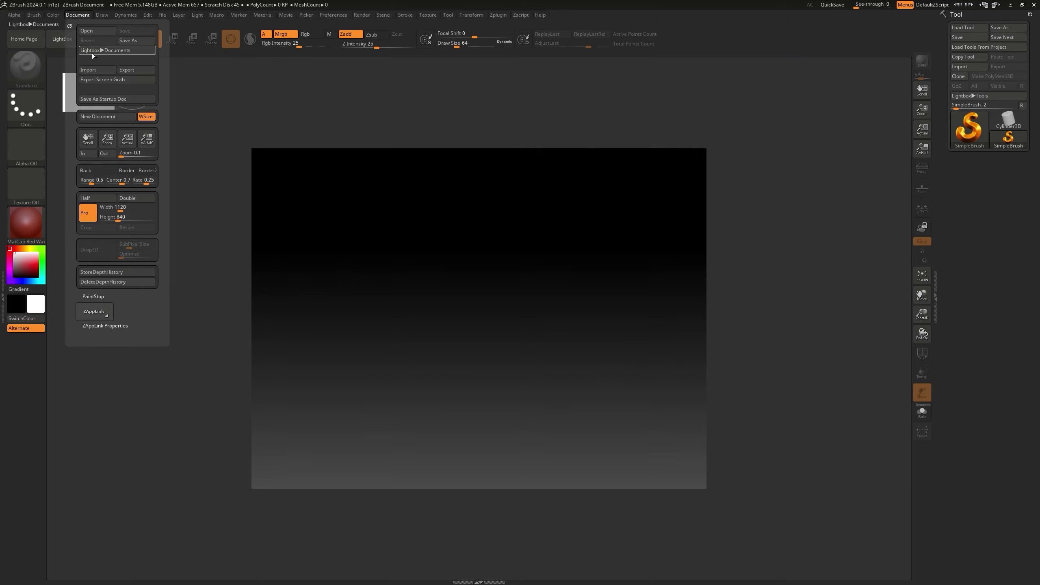
click(99, 117)
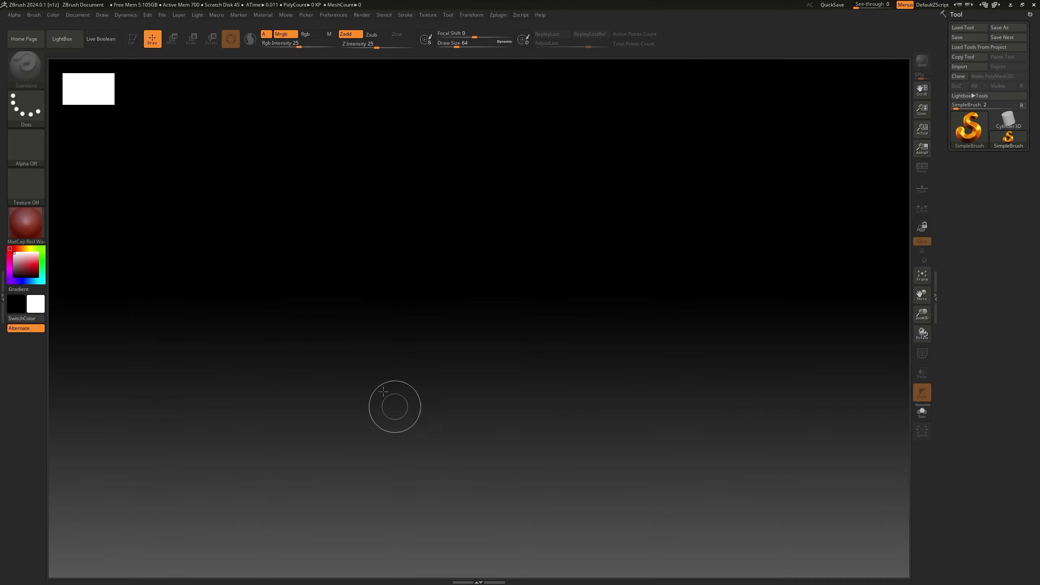
drag(366, 208, 504, 328)
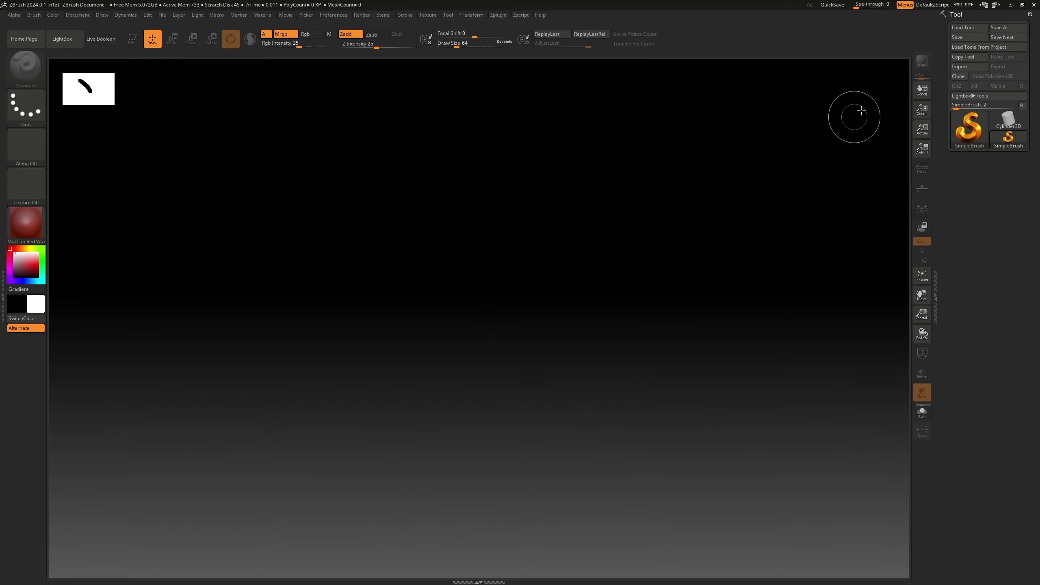
Step: Import the Desiree_FILO OBJ as quads and triangles, place it on the canvas and enable Edit mode
click(968, 67)
double_click(400, 243)
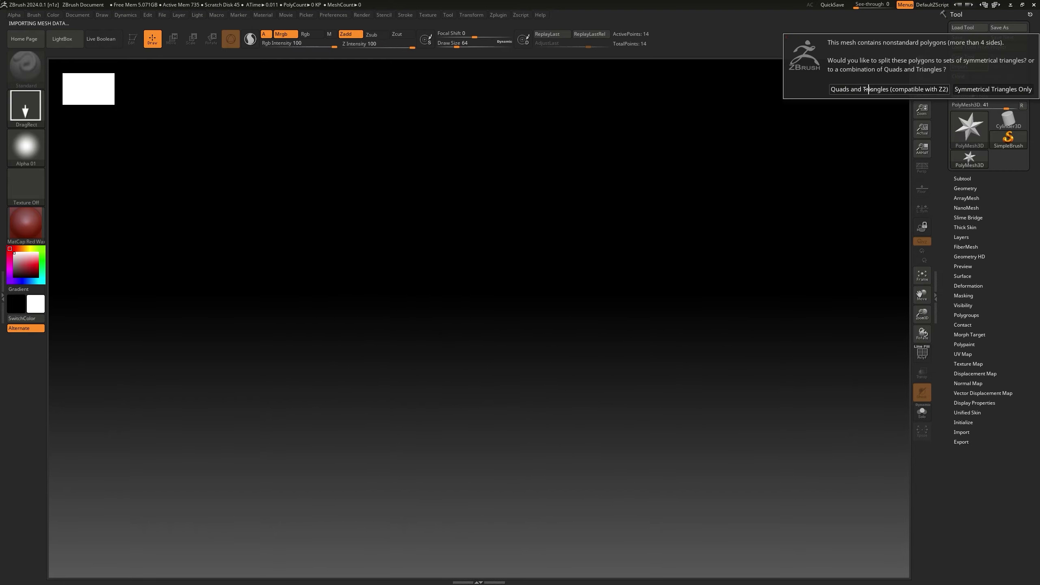
click(875, 90)
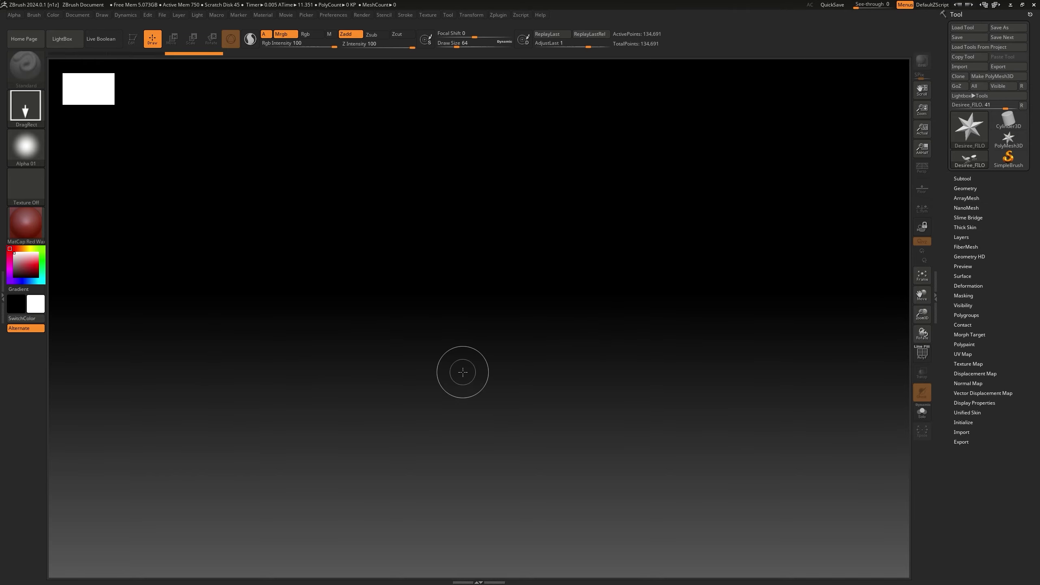
mouse_move(428, 293)
mouse_down()
mouse_move(472, 408)
mouse_move(447, 574)
mouse_up()
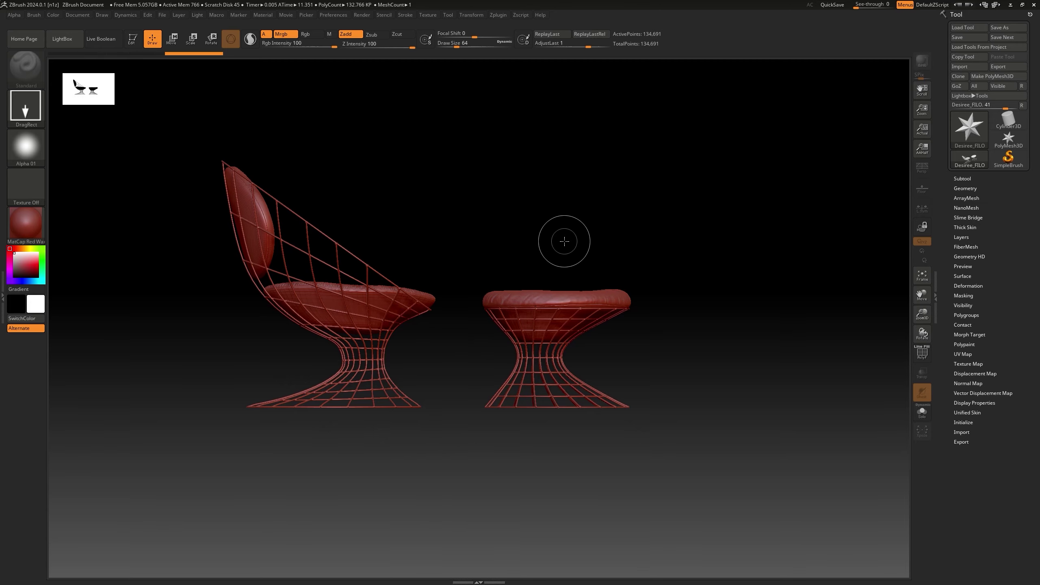
click(130, 39)
drag(518, 262, 537, 232)
key(b)
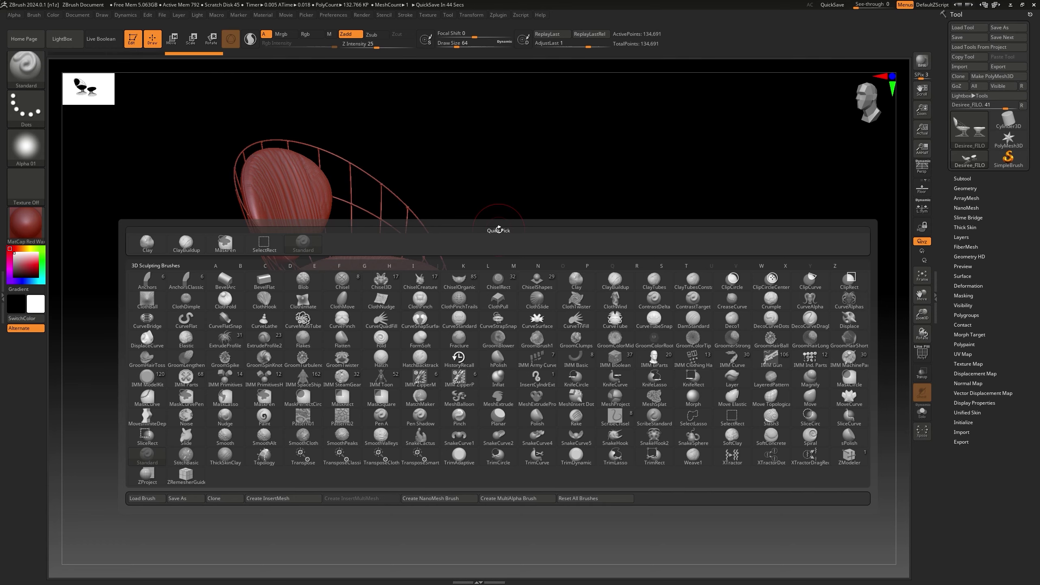
key(i)
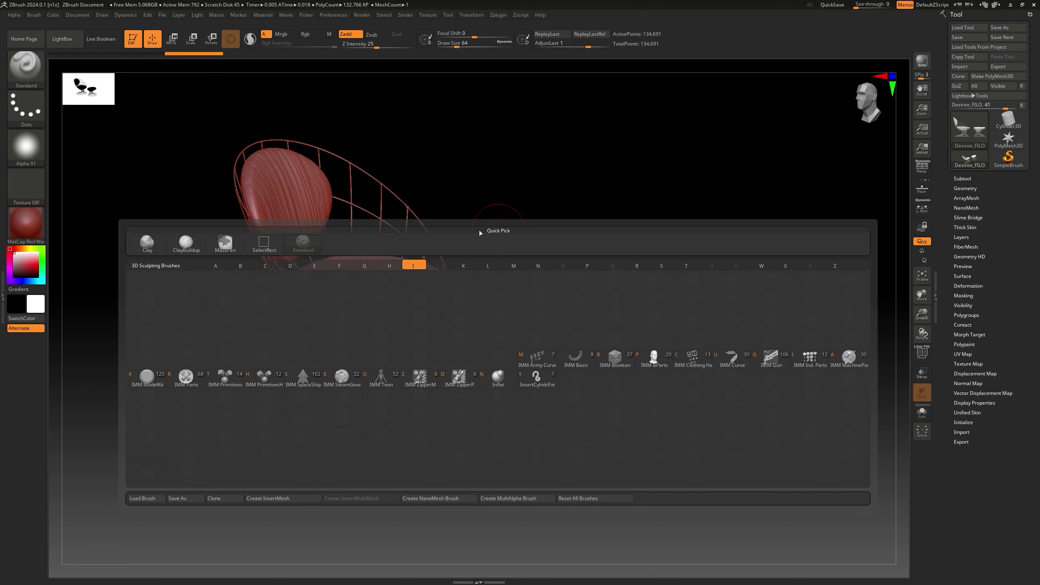
key(b)
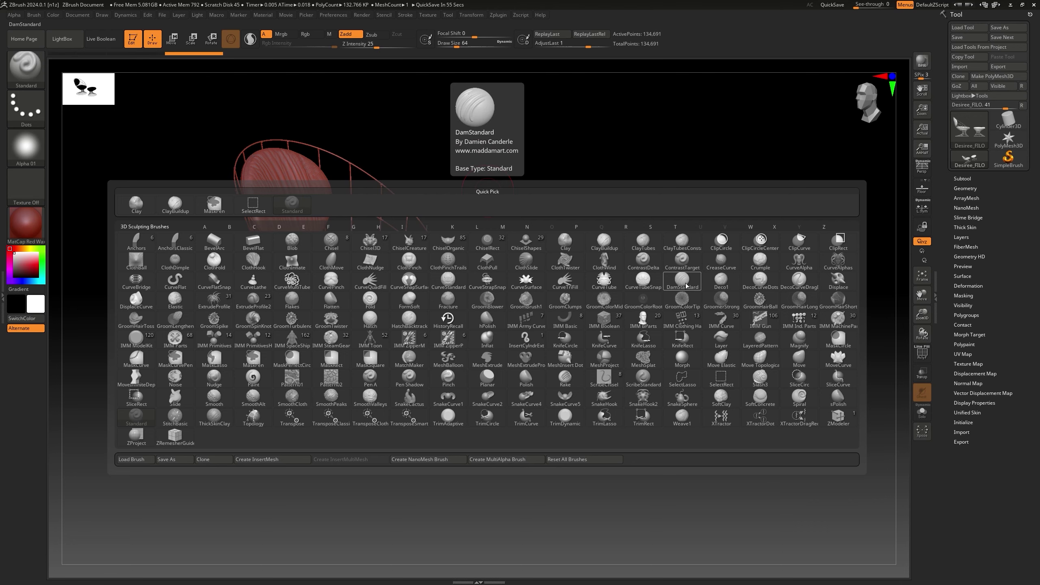
key(m)
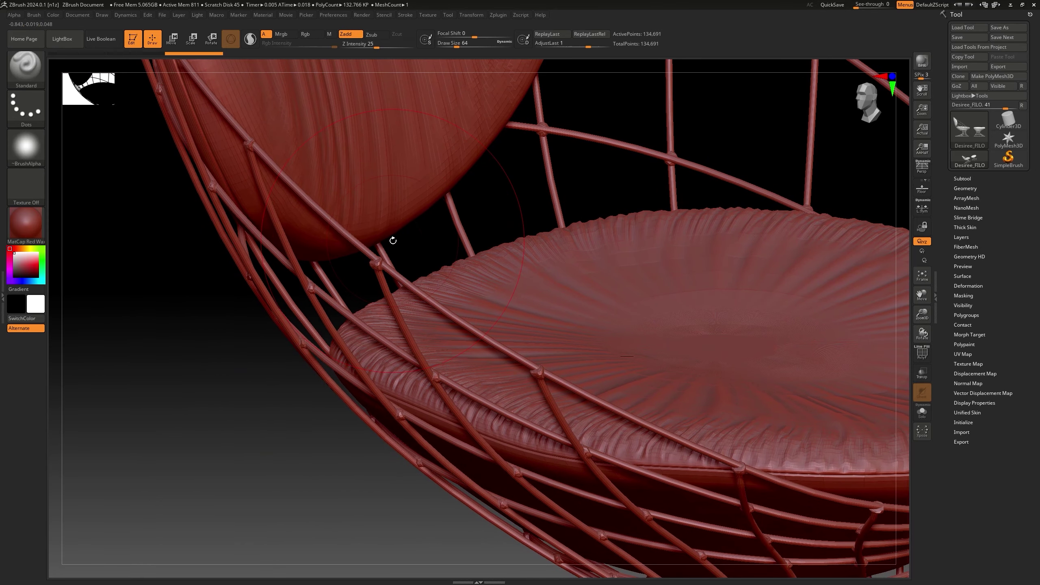
Step: Choose the Inflat brush and try it on a joint of the chair's wire frame below the backrest
key(b)
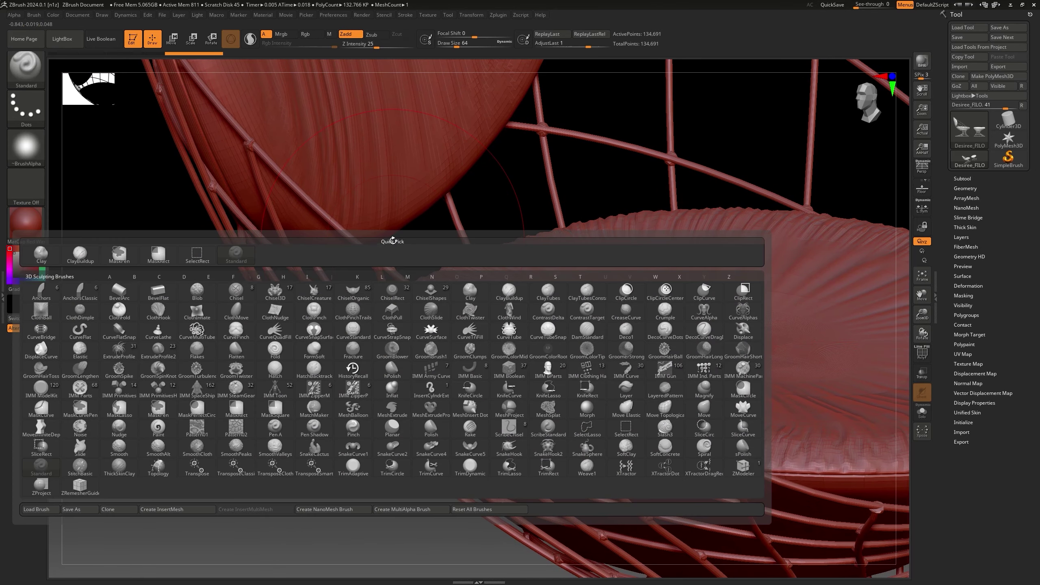
key(i)
key(n)
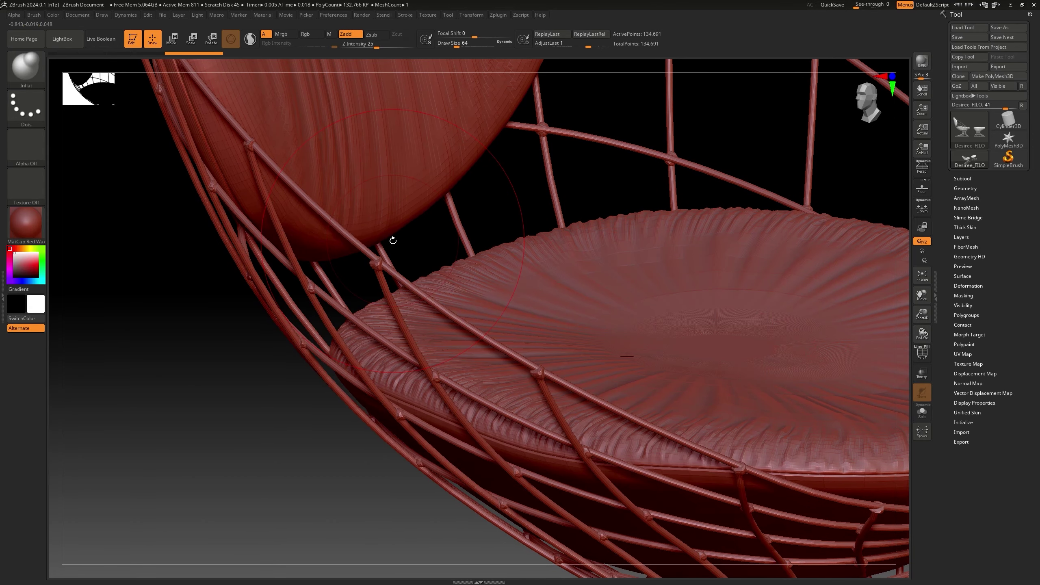
drag(379, 269, 376, 266)
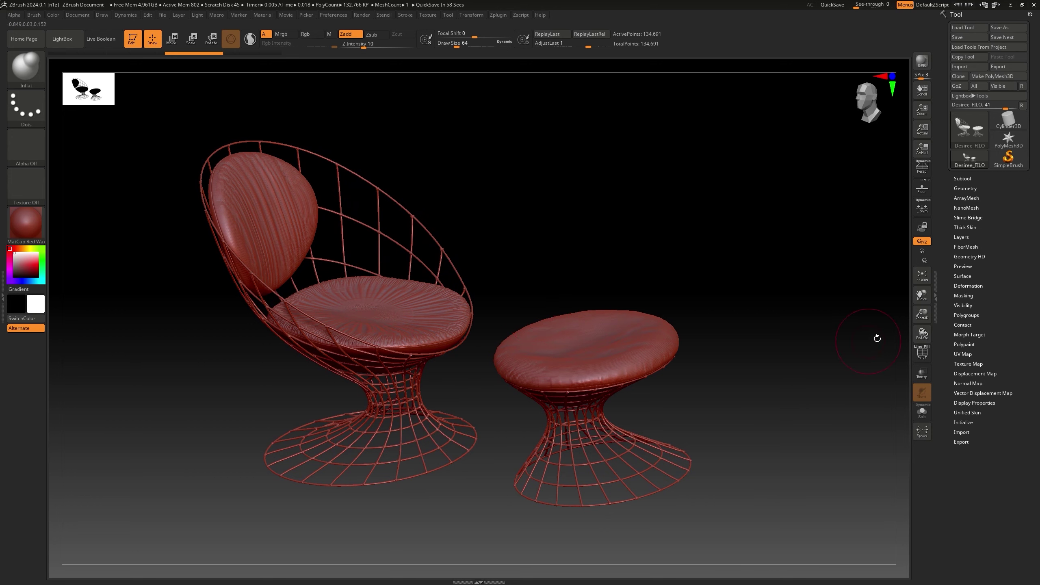
Step: Thicken the entire chair and stool model, including its wire frame, with the Inflate deformation
click(980, 285)
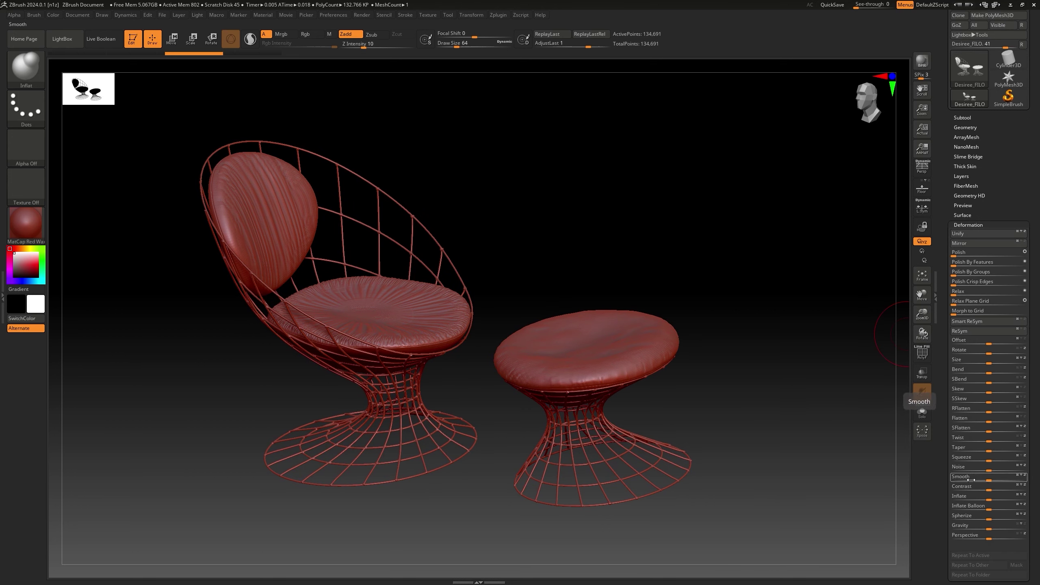
drag(972, 498, 996, 500)
key(ctrl+z)
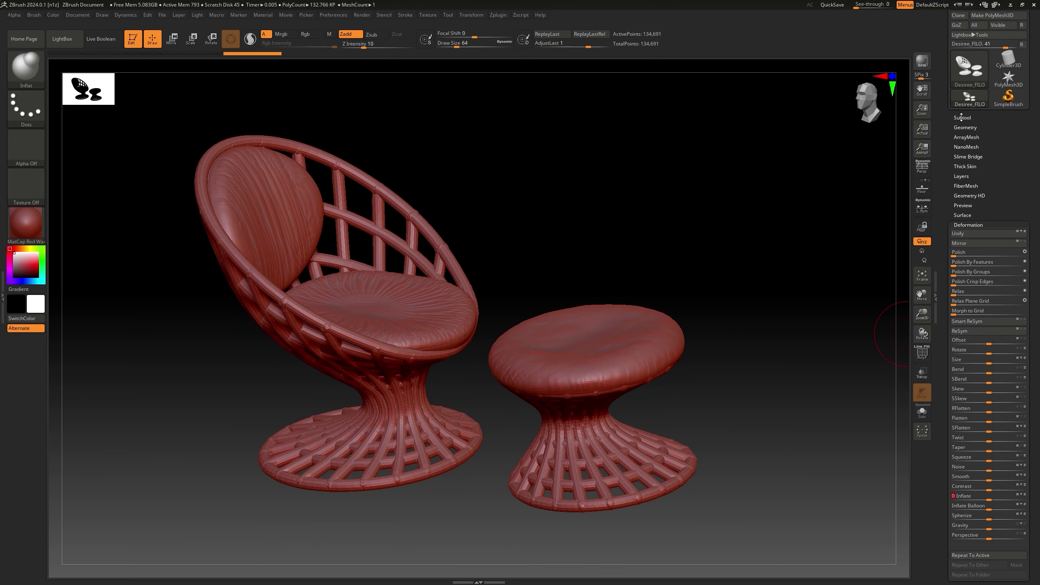
Step: Remesh the inflated chair and stool with DynaMesh at a resolution of 200
click(963, 128)
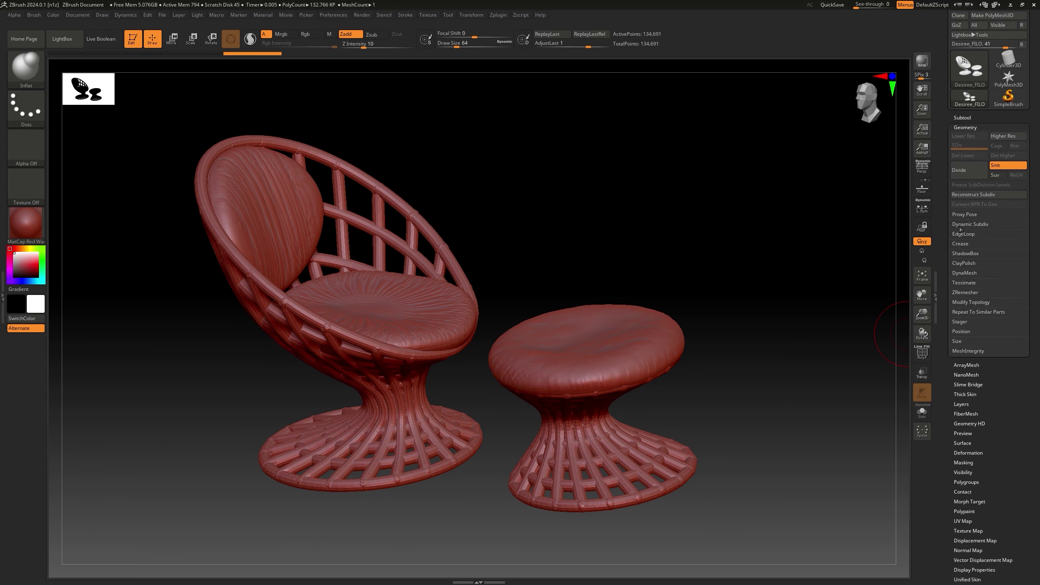
click(965, 273)
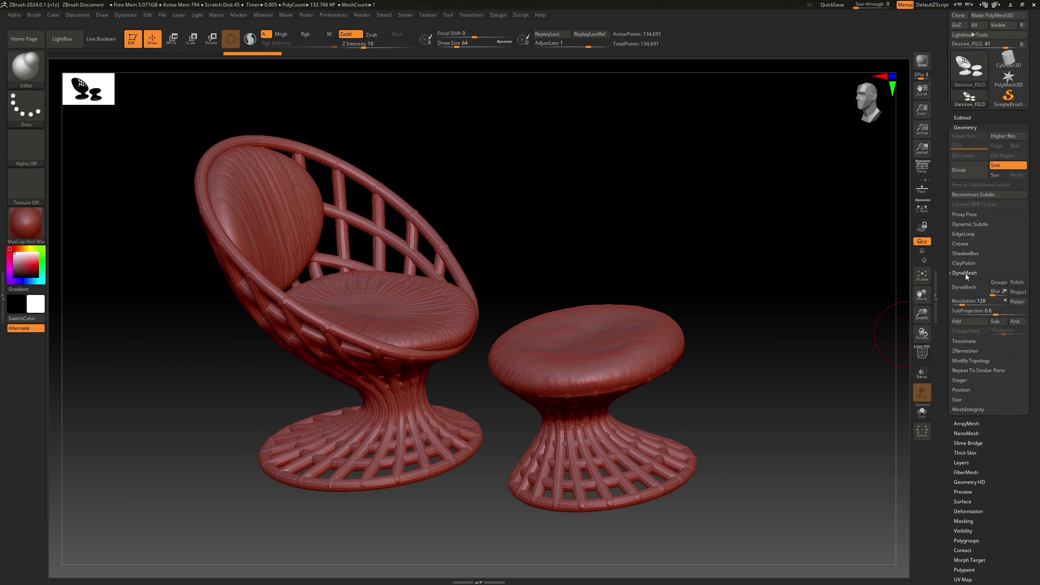
click(968, 300)
text(200)
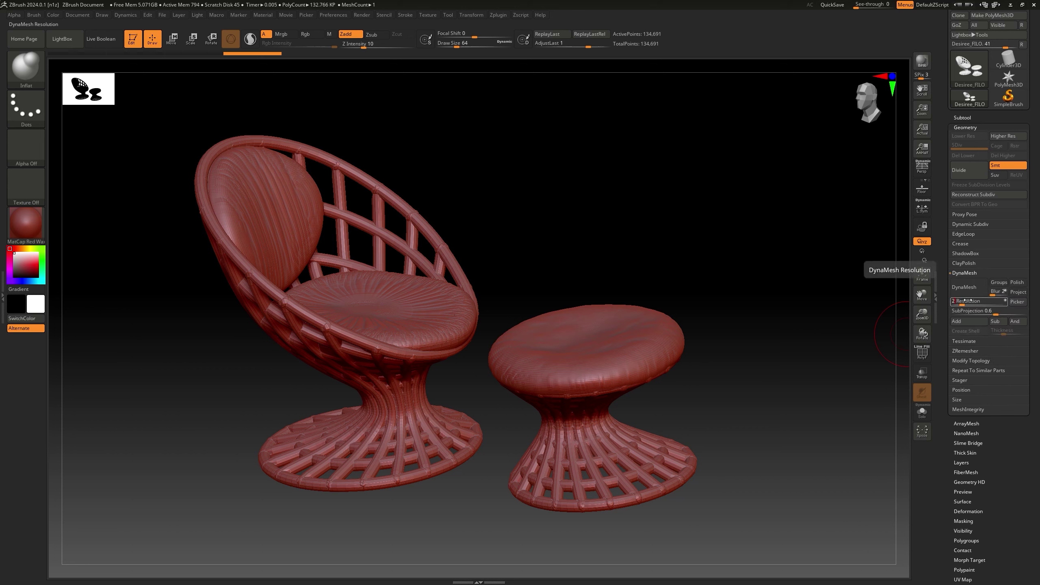
key(Return)
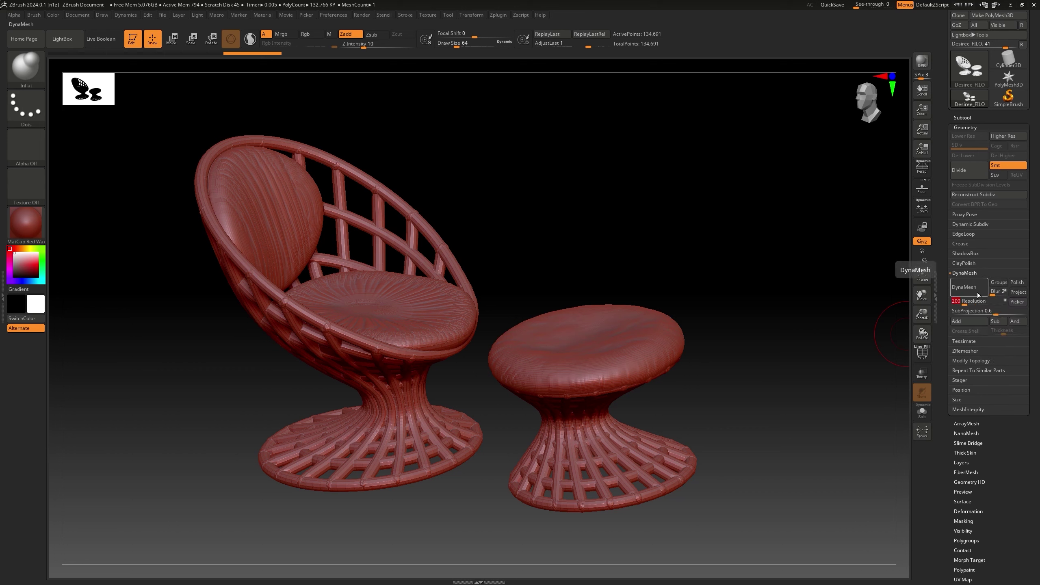
click(977, 295)
drag(717, 230, 778, 213)
ctrl+right_drag(696, 230, 696, 262)
mouse_move(513, 385)
mouse_down()
mouse_move(481, 348)
mouse_move(462, 344)
mouse_up()
drag(569, 304, 519, 281)
key(ctrl+z)
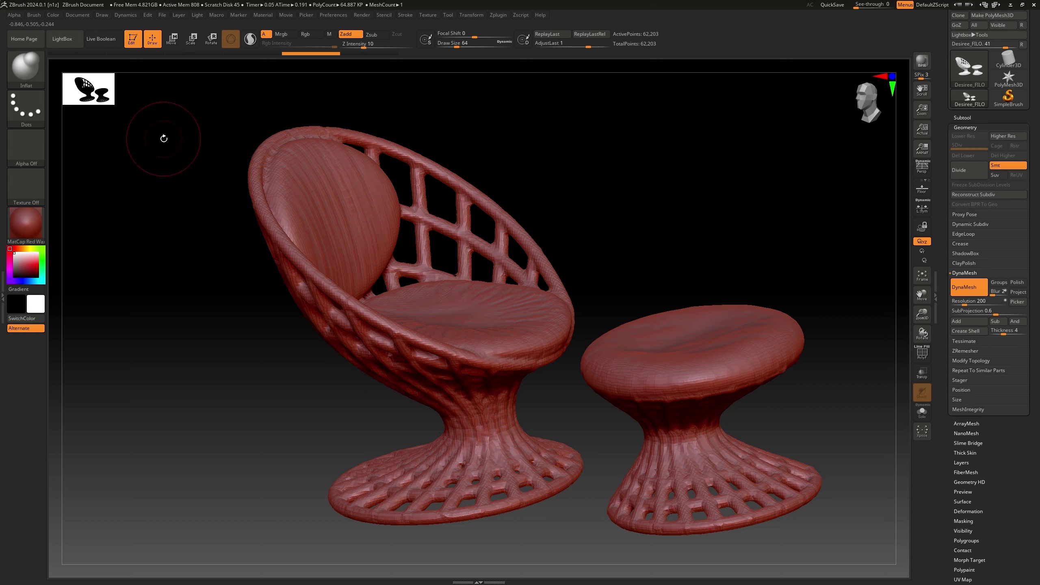
Step: Isolate the upper part of the chair's backrest with SelectRect and restore the visibility of the whole model
key(ctrl+shift)
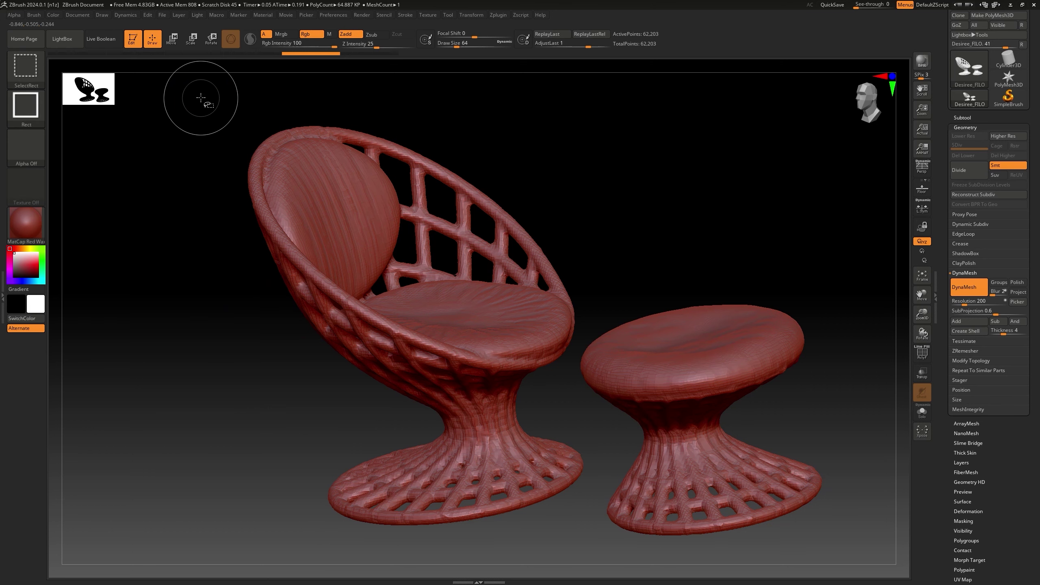
mouse_move(204, 96)
mouse_down()
mouse_move(409, 213)
mouse_move(512, 257)
mouse_up()
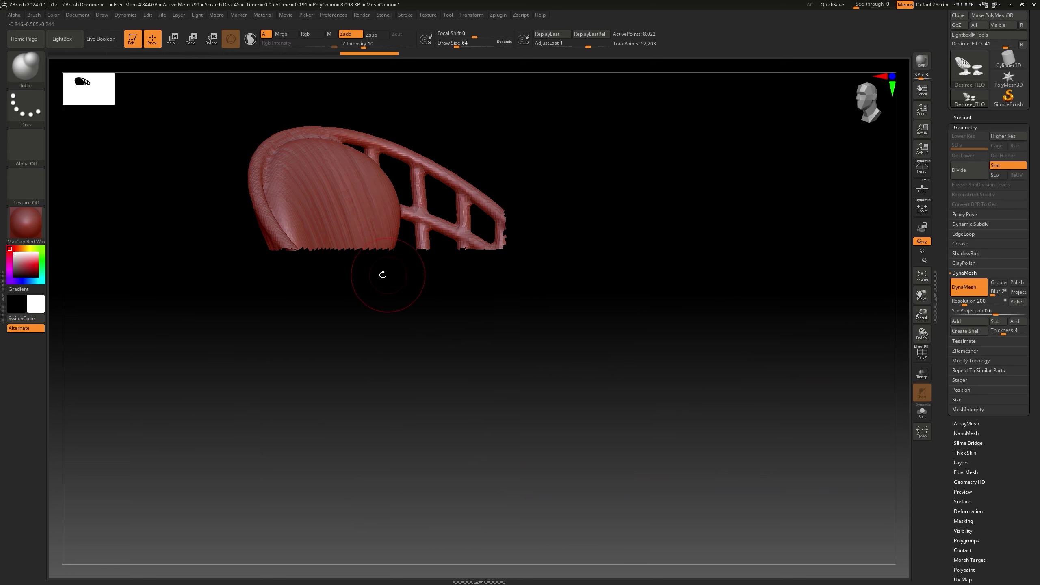
mouse_move(385, 274)
mouse_down()
mouse_move(401, 281)
mouse_move(374, 290)
mouse_move(378, 275)
mouse_up()
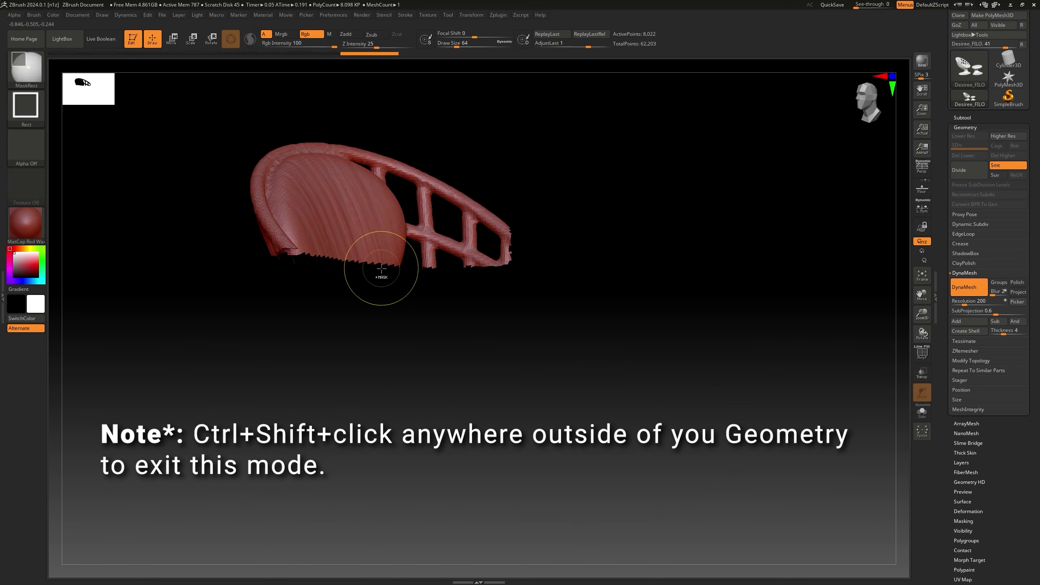
ctrl+shift+click(379, 268)
Step: Choose the TrimLasso brush and cut a curved piece out of the chair's wire frame beside the backrest
key(ctrl)
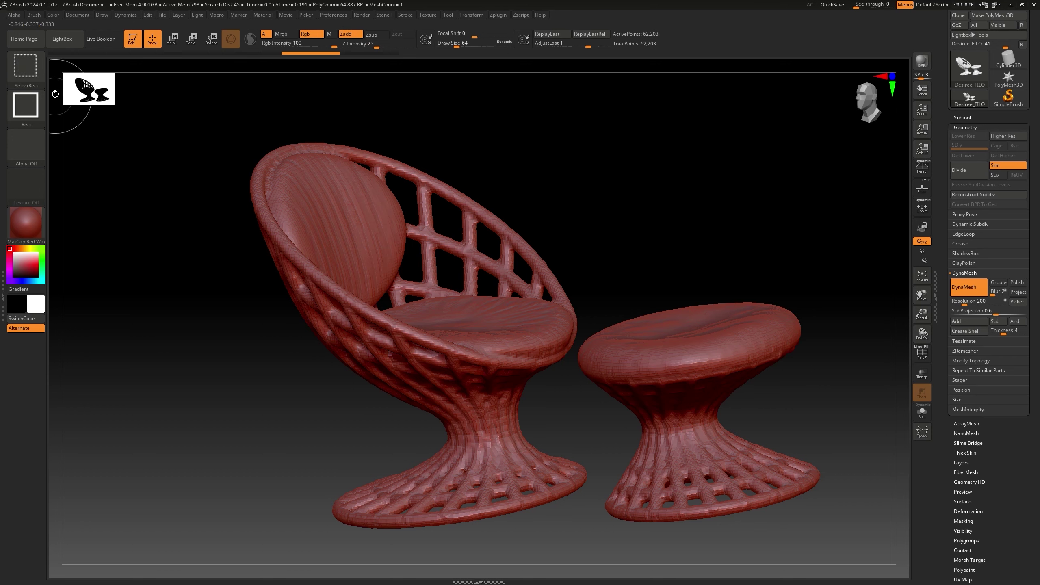
key(ctrl+shift)
click(34, 76)
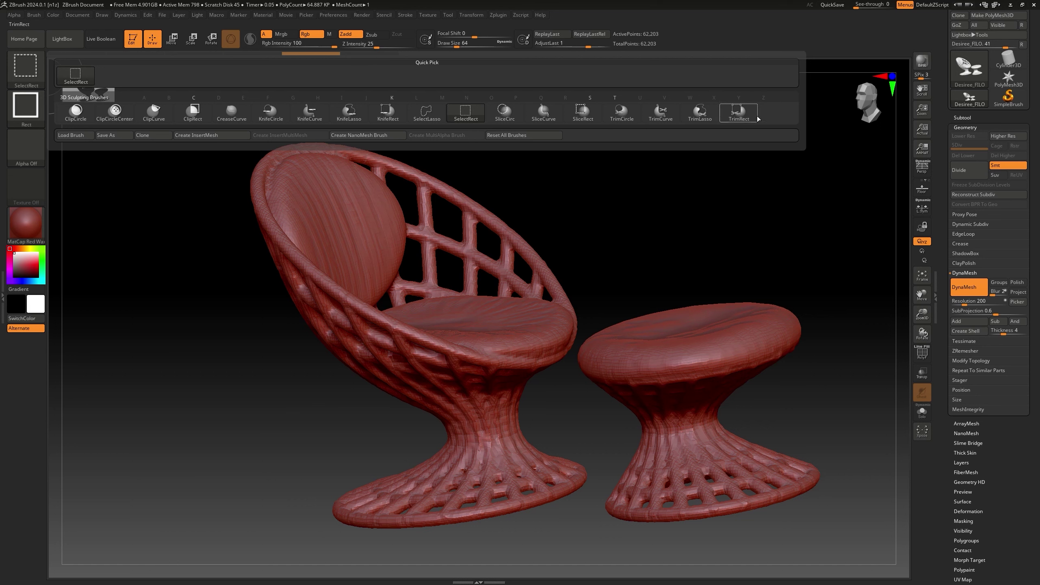
mouse_move(508, 113)
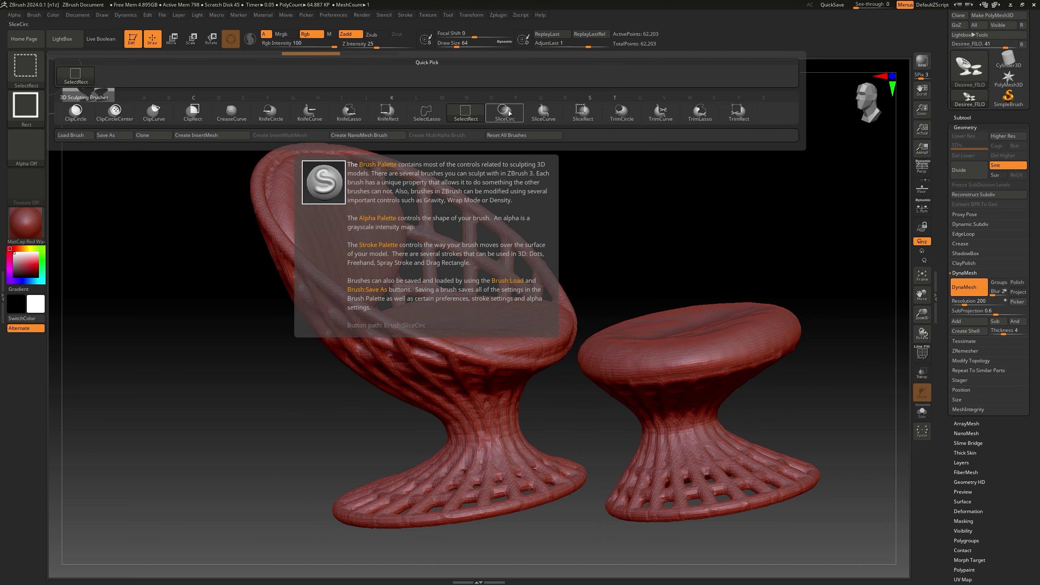
mouse_move(666, 125)
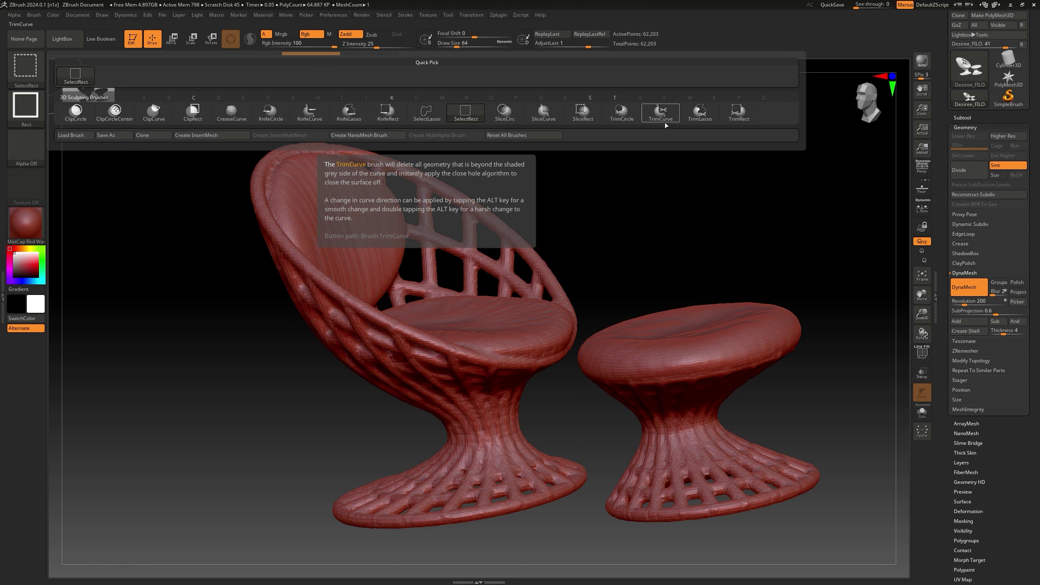
click(710, 119)
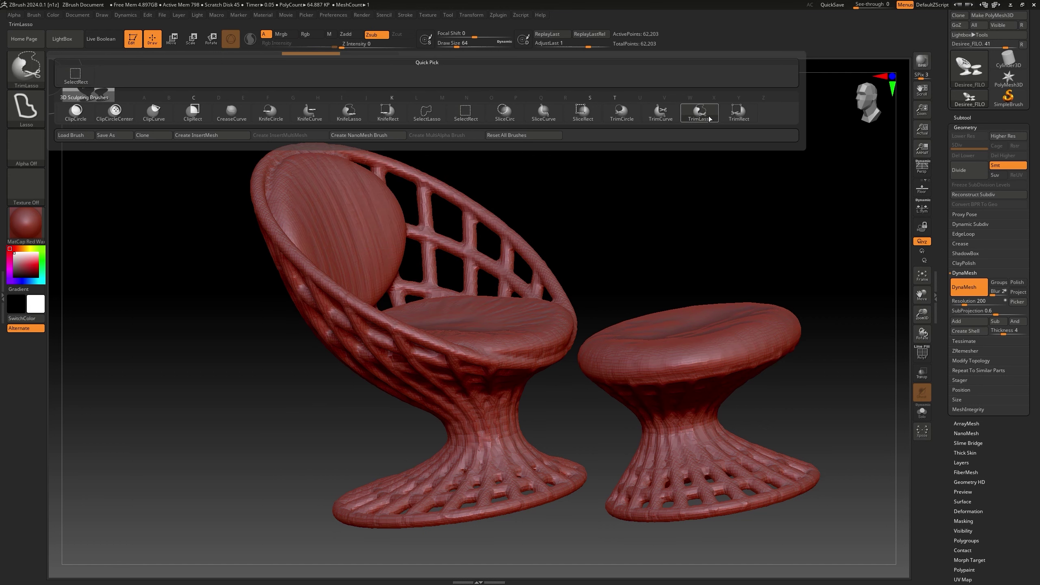
click(684, 114)
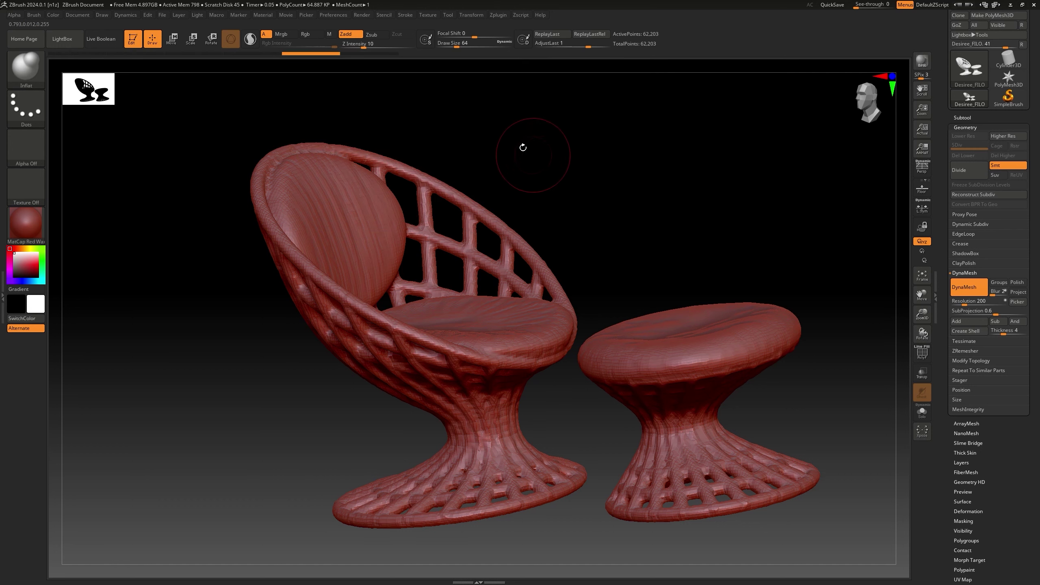
mouse_move(425, 123)
mouse_down()
mouse_move(553, 209)
mouse_move(543, 200)
mouse_up()
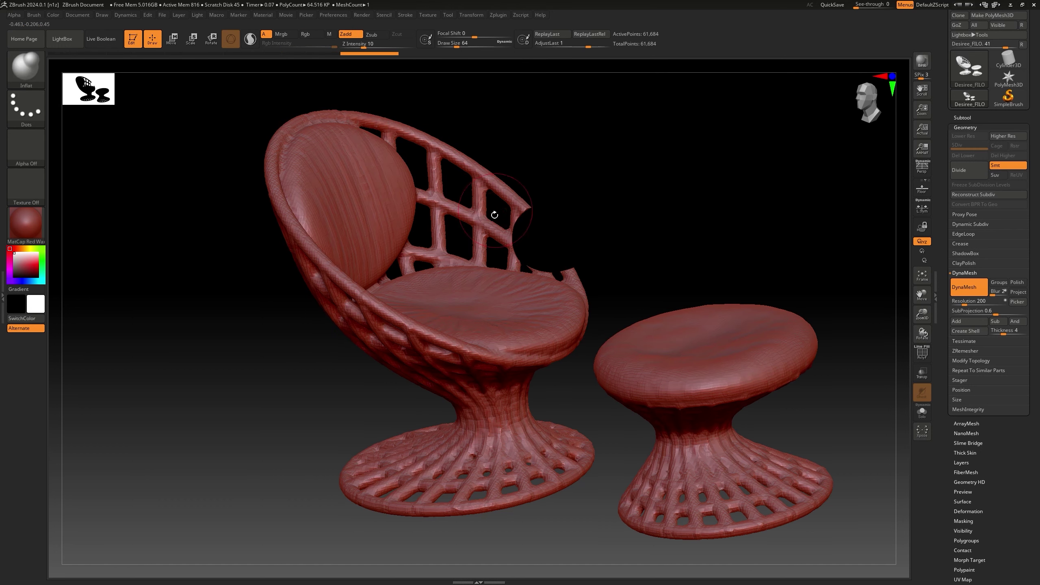
Step: Trim irregular sections off the backrest's near side, the seat's front, the chair's base and the stool's cushion
drag(529, 249, 236, 234)
mouse_move(215, 154)
ctrl+shift+mouse_down()
mouse_move(207, 158)
mouse_move(217, 154)
ctrl+shift+mouse_up()
mouse_move(224, 152)
mouse_down()
mouse_move(232, 228)
mouse_move(397, 121)
mouse_move(360, 357)
mouse_move(414, 384)
mouse_move(402, 392)
mouse_move(421, 400)
mouse_up()
right_drag(421, 400, 489, 409)
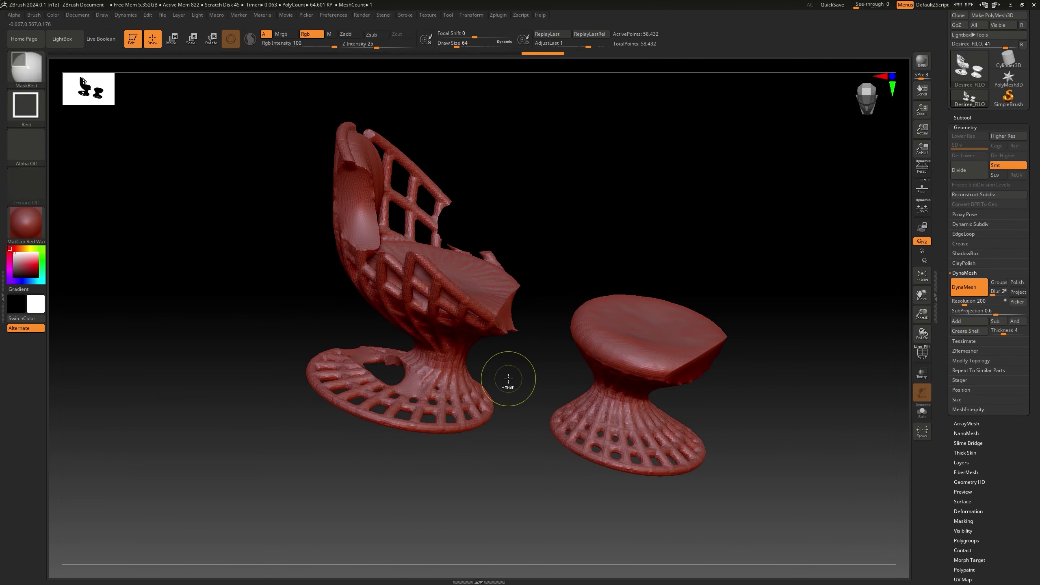
Step: Trim a small notch out of the rim of the chair's base, undoing the oversized first cut
mouse_move(504, 373)
ctrl+shift+mouse_down()
mouse_move(445, 397)
mouse_move(488, 438)
ctrl+shift+mouse_up()
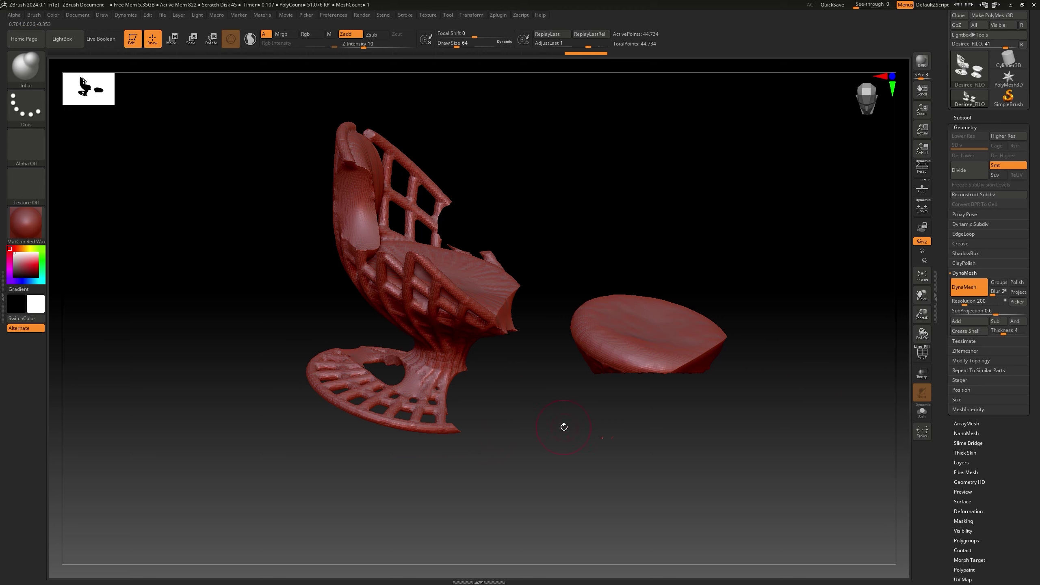
key(ctrl+z)
mouse_move(487, 367)
ctrl+shift+mouse_down()
mouse_move(498, 403)
mouse_move(480, 377)
ctrl+shift+mouse_up()
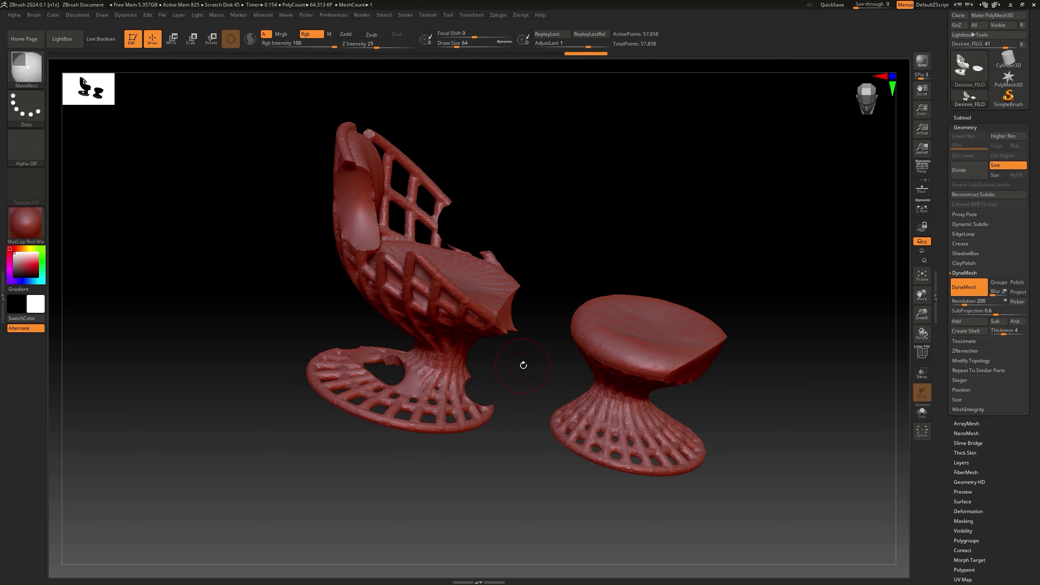
Step: Trim two round openings through the latticed base of the stool
right_drag(485, 402, 453, 402)
ctrl+shift+drag(606, 422, 609, 423)
right_drag(611, 435, 612, 431)
mouse_move(666, 426)
ctrl+shift+mouse_down()
mouse_move(664, 448)
mouse_move(651, 422)
ctrl+shift+mouse_up()
key(ctrl+z)
alt+right_drag(638, 423, 613, 424)
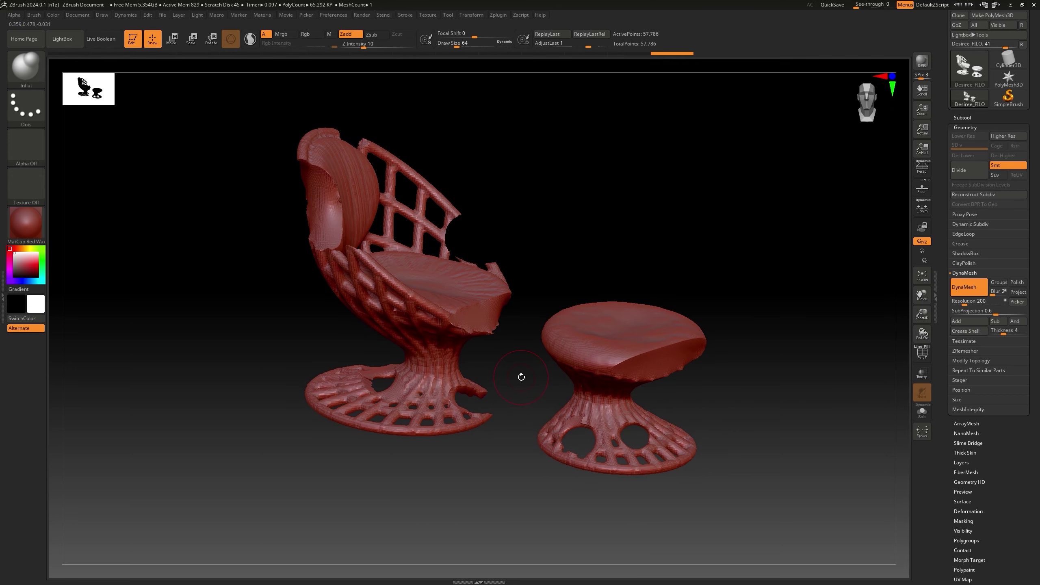
Step: Smooth the latticed bases of the stool and the chair with a draw size of about 207
key(s)
drag(521, 379, 536, 379)
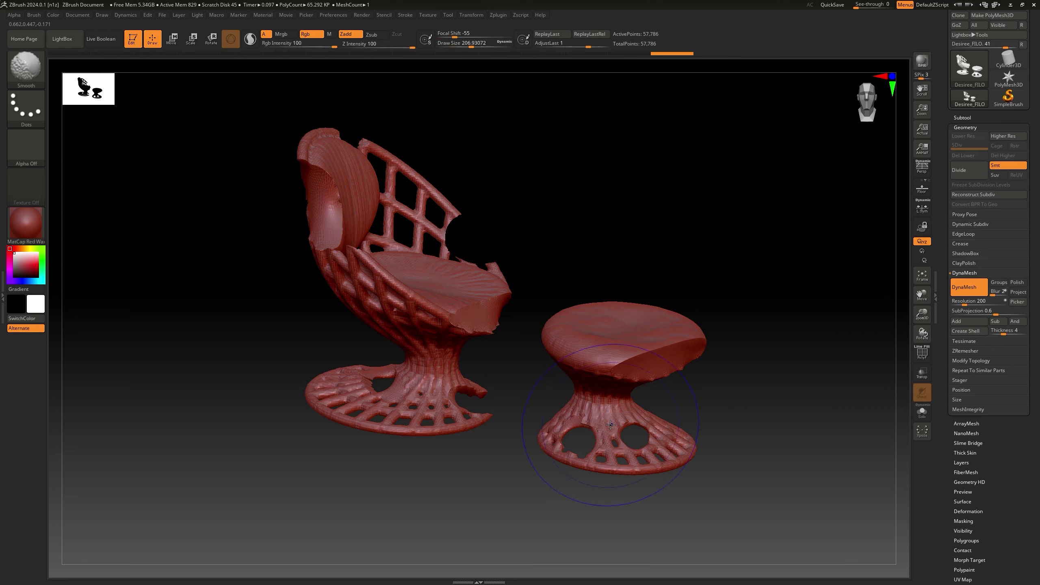
shift+drag(611, 425, 615, 433)
shift+drag(418, 404, 443, 394)
mouse_move(443, 394)
shift+right_down()
mouse_move(374, 317)
mouse_move(412, 246)
mouse_move(427, 184)
shift+right_up()
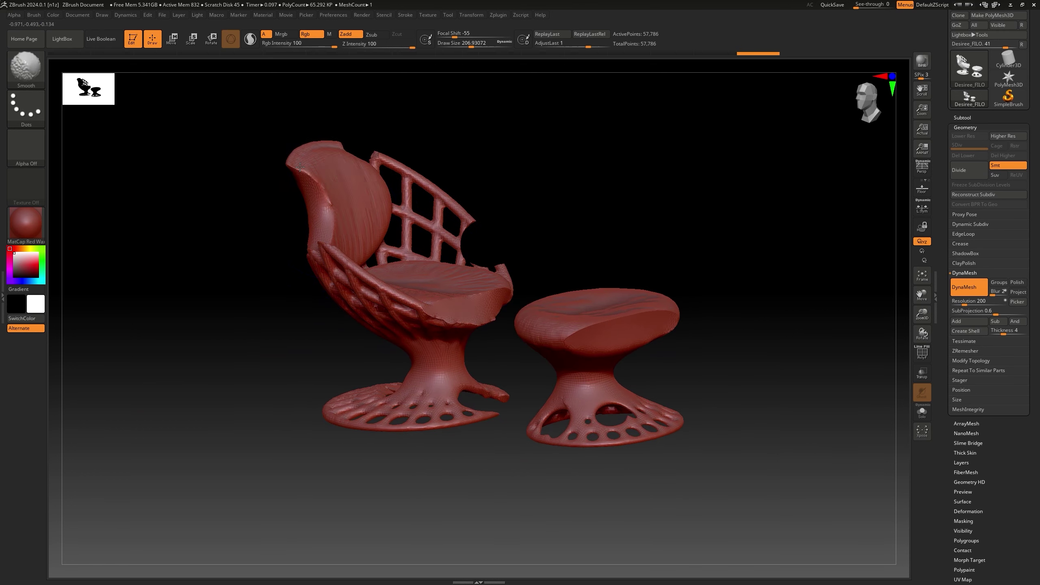
Step: Smooth the chair's backrest frame, the stool's cushion and the surface of the chair's base
mouse_move(434, 197)
shift+mouse_down()
mouse_move(451, 222)
mouse_move(434, 184)
shift+mouse_up()
right_drag(529, 262, 532, 277)
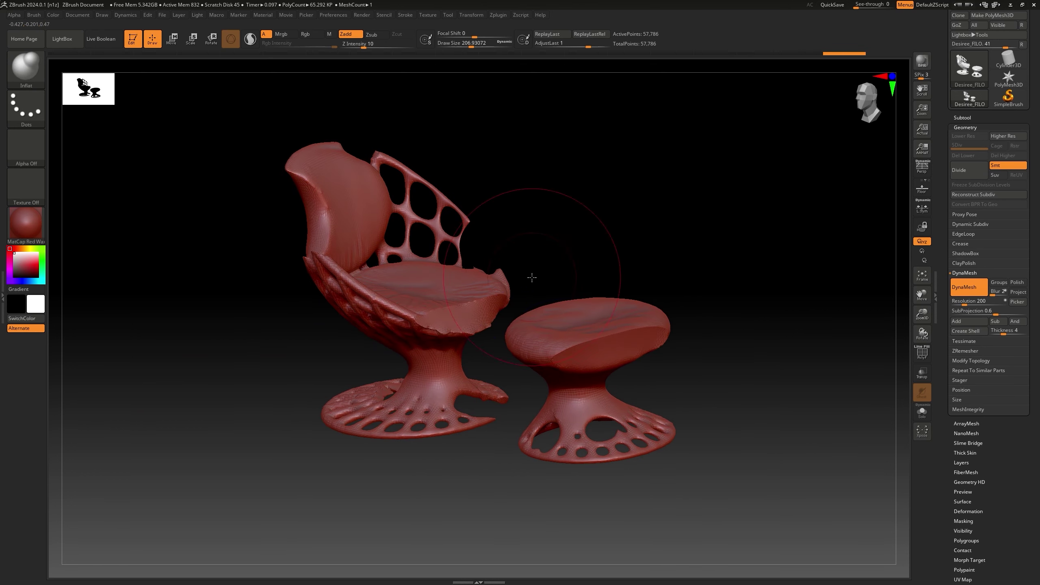
mouse_move(594, 342)
shift+mouse_down()
mouse_move(632, 339)
mouse_move(611, 356)
shift+mouse_up()
right_drag(545, 361, 465, 411)
shift+drag(463, 411, 426, 394)
alt+right_drag(426, 370, 453, 391)
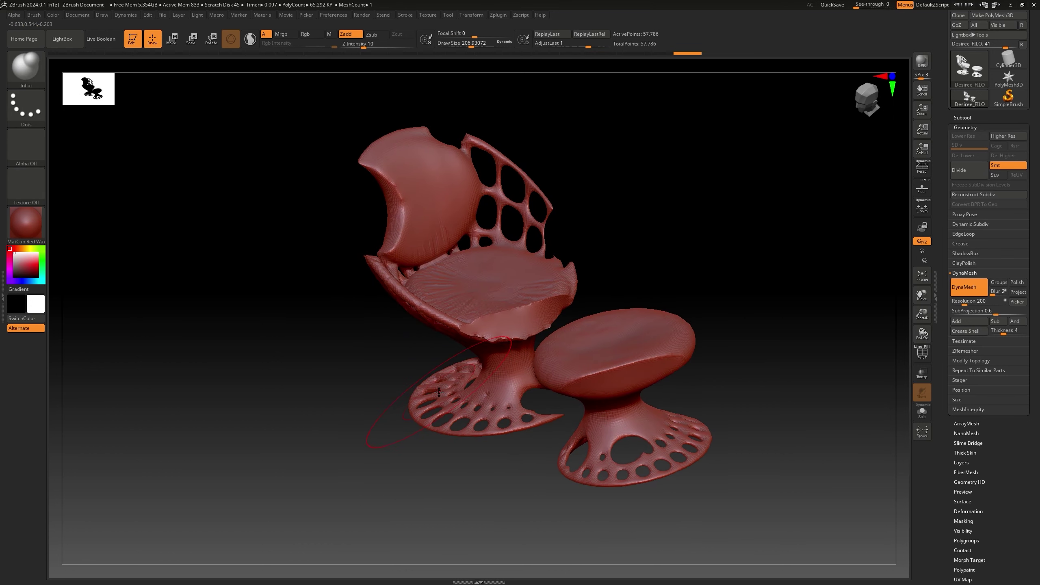
Step: Reduce the draw size to about 94 and smooth the cut edges of the chair's base
key(s)
drag(440, 392, 422, 387)
shift+drag(556, 417, 524, 426)
mouse_move(506, 413)
alt+right_down()
mouse_move(497, 430)
mouse_move(507, 433)
alt+right_up()
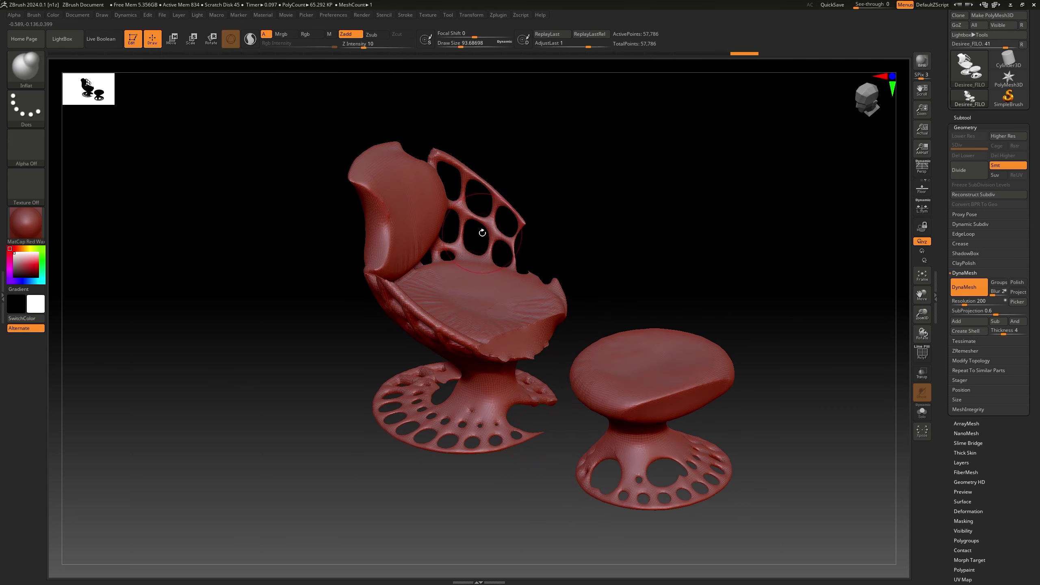
Step: Swell the cut front edge of the chair's seat with the Inflat brush
ctrl+right_drag(483, 233, 527, 293)
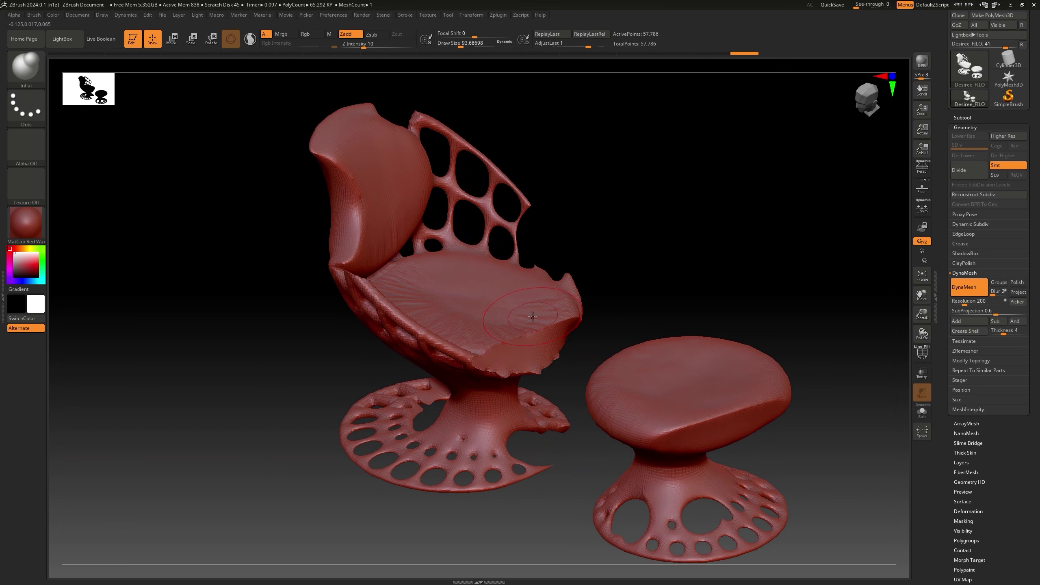
key(b)
key(Escape)
drag(528, 338, 540, 332)
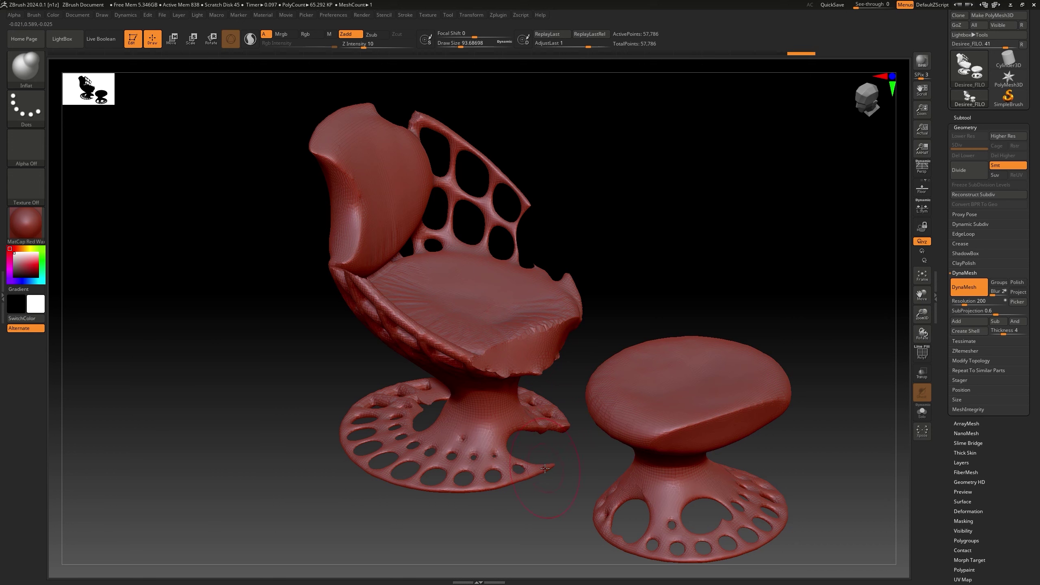
Step: Inflate the broken tips of the chair's base and the backrest's outer corner with a draw size of about 41
key(s)
drag(545, 468, 547, 469)
drag(314, 151, 311, 153)
drag(564, 425, 547, 428)
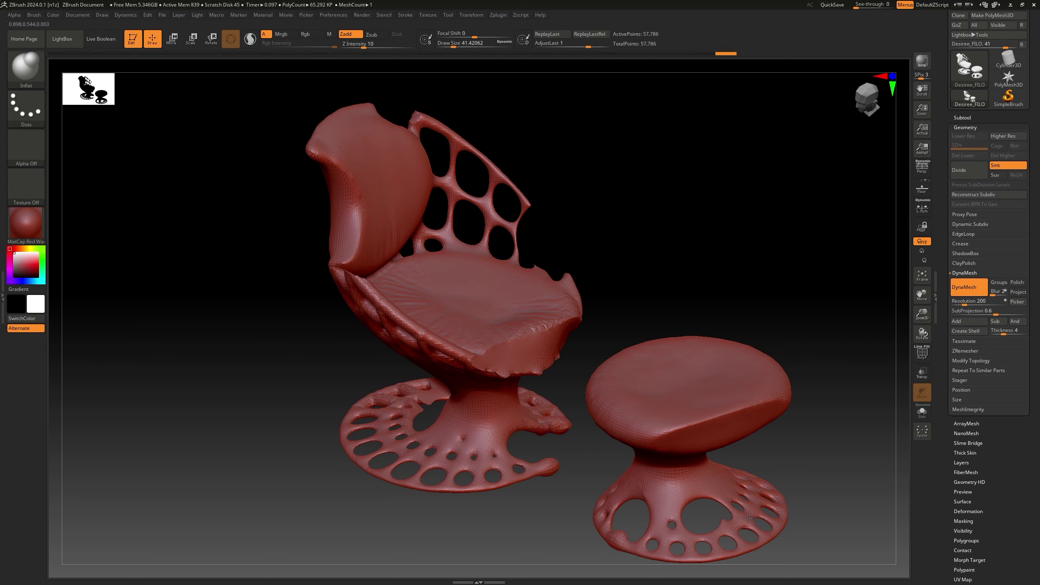
Step: Inflate spots on the stool's latticed base and along the cut edge of its cushion
drag(748, 519, 744, 524)
drag(695, 479, 693, 482)
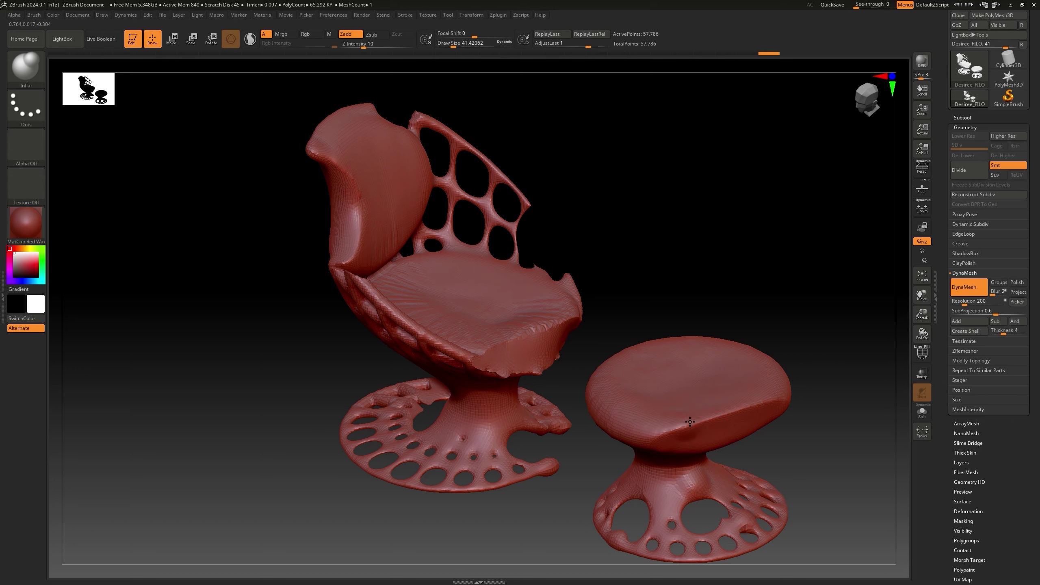
mouse_move(689, 422)
mouse_down()
mouse_move(761, 406)
mouse_move(654, 439)
mouse_up()
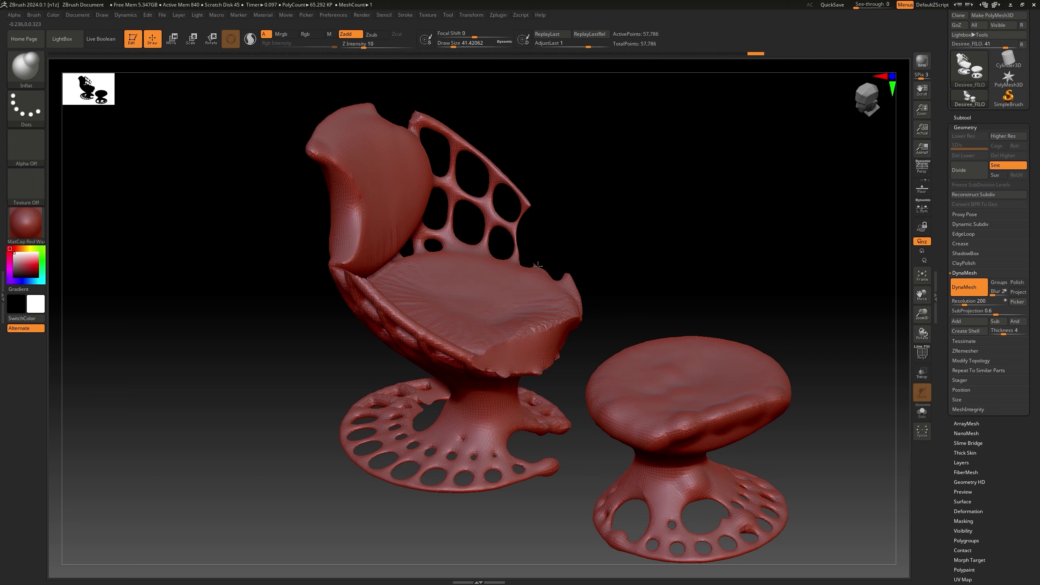
Step: Inflate the cut ends of the wire frame beside the backrest into rounded knobs
drag(538, 267, 533, 268)
drag(530, 204, 530, 214)
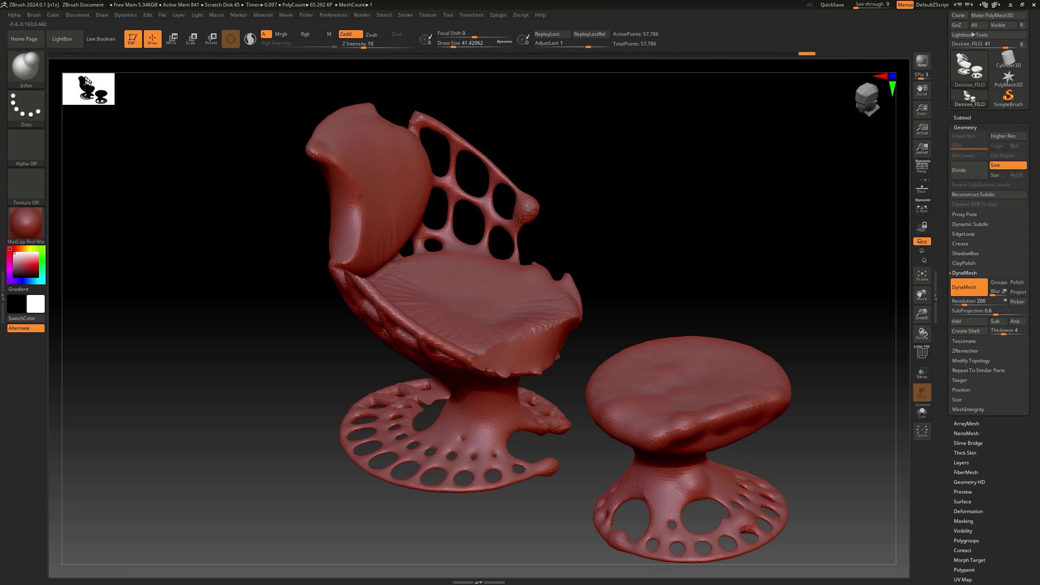
mouse_move(592, 262)
mouse_down()
mouse_move(378, 174)
mouse_move(400, 162)
mouse_up()
alt+drag(467, 214, 443, 201)
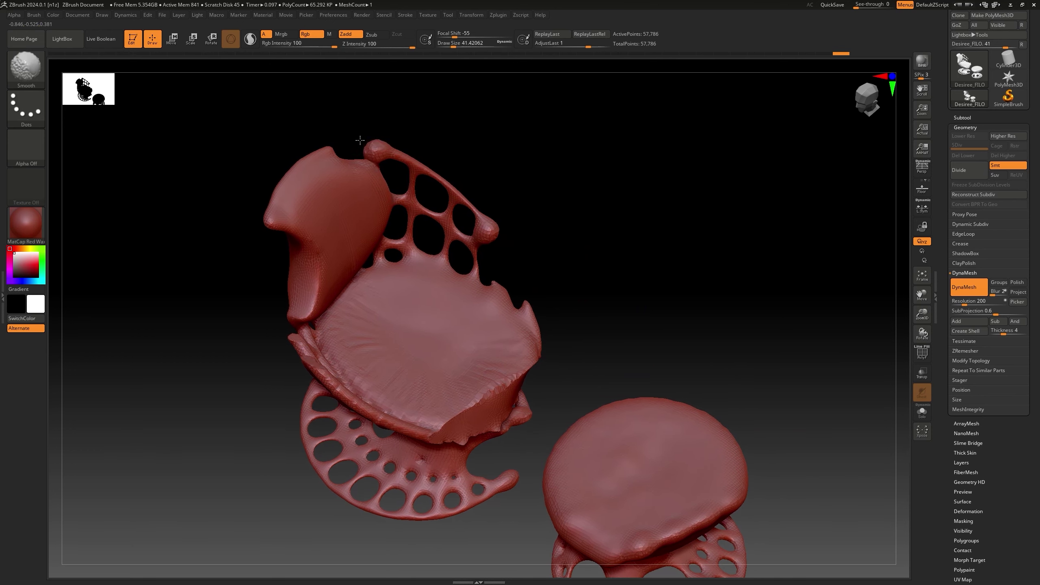
mouse_move(370, 148)
shift+mouse_down()
mouse_move(385, 160)
mouse_move(371, 147)
shift+mouse_up()
mouse_move(397, 135)
mouse_down()
mouse_move(386, 144)
mouse_move(395, 135)
mouse_up()
Step: Inflate the cut frame ends on the chair's near side and the rear edge of the seat
right_drag(459, 280, 440, 318)
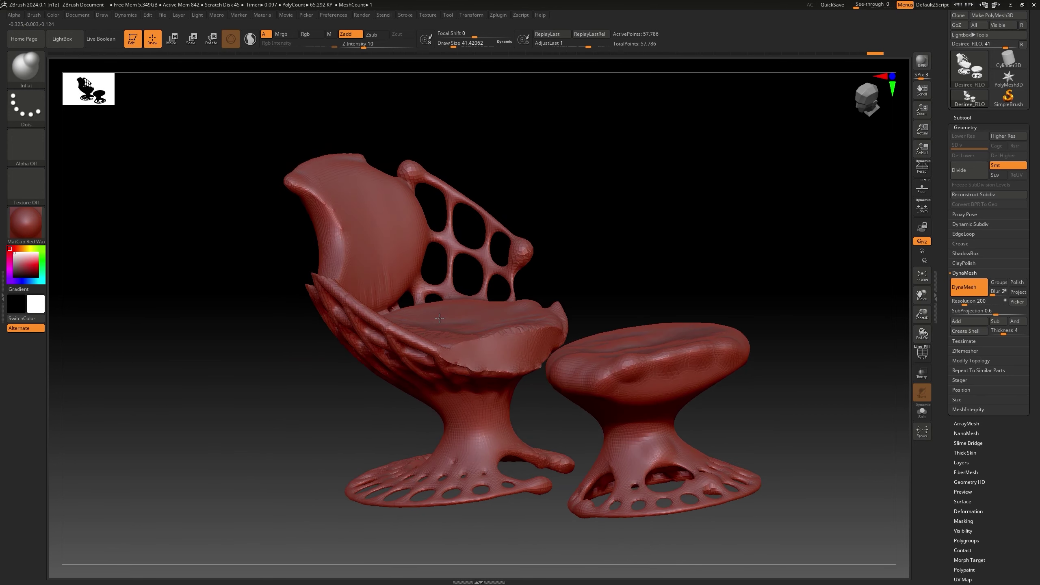
right_drag(321, 282, 263, 277)
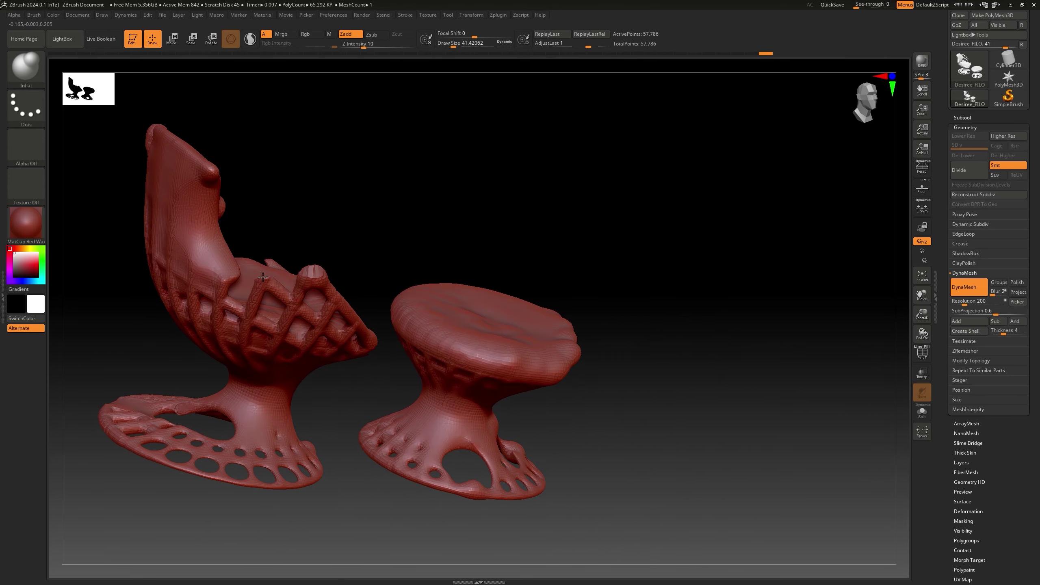
drag(263, 277, 512, 280)
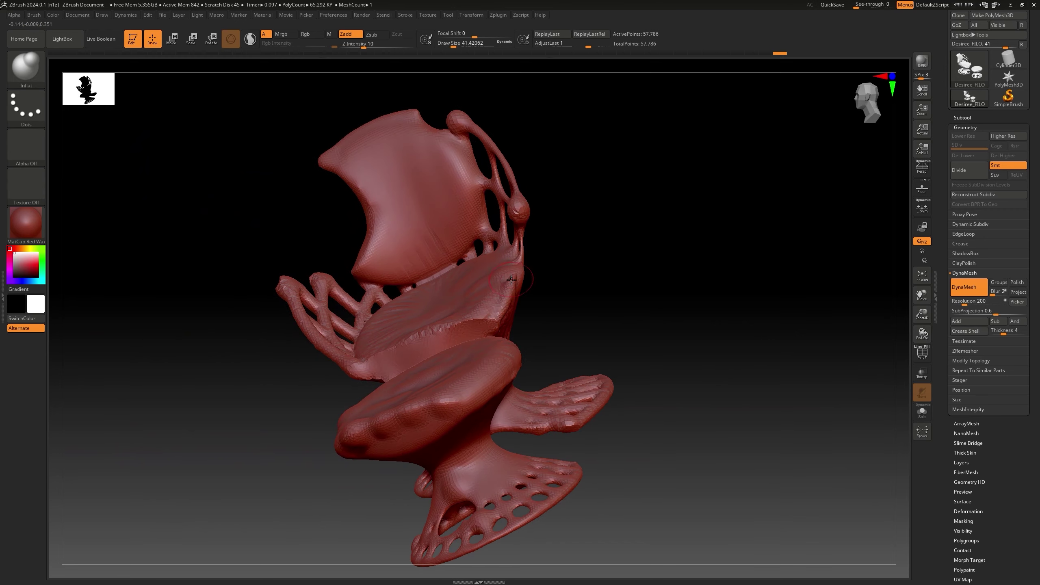
drag(445, 301, 347, 412)
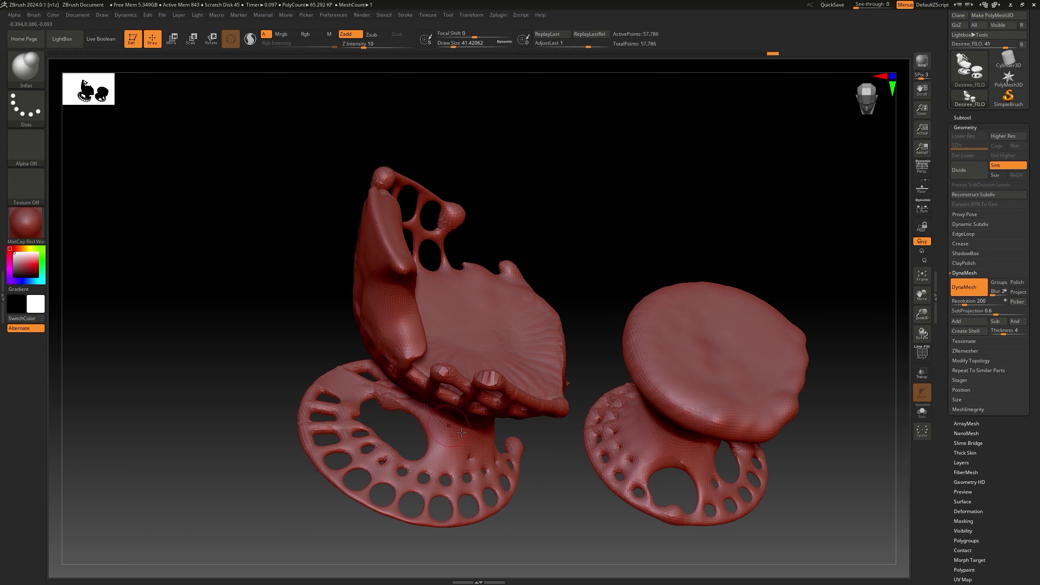
drag(419, 415, 484, 418)
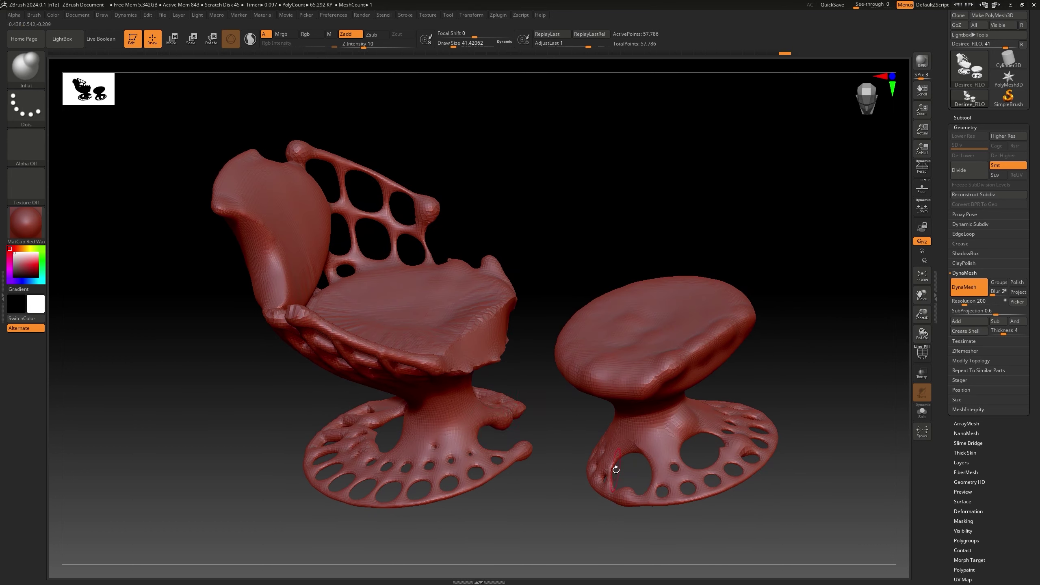
drag(453, 266, 455, 263)
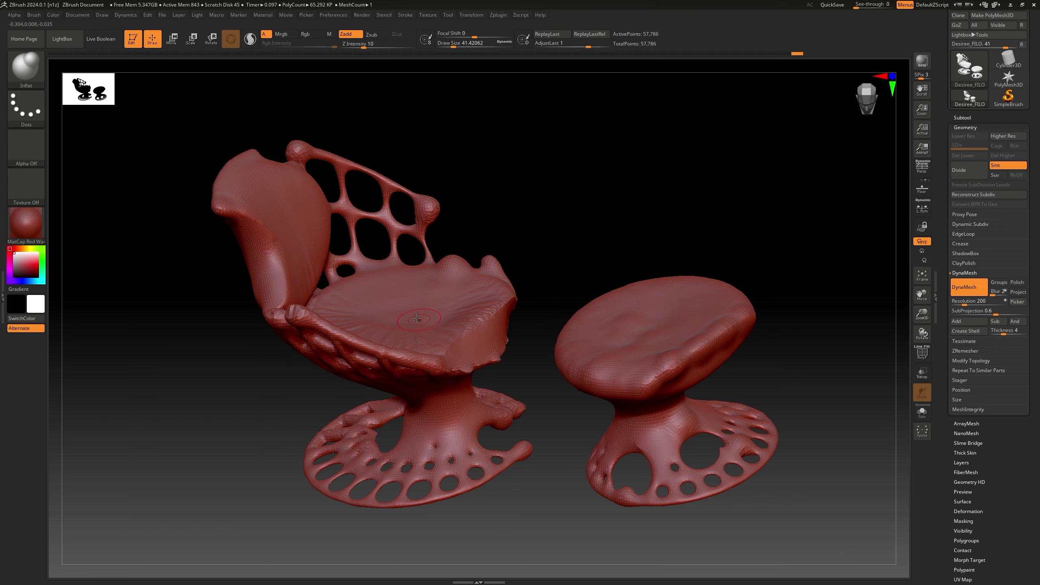
Step: Choose the ClothSlide brush and enlarge its draw size to about 94
right_drag(425, 344, 456, 345)
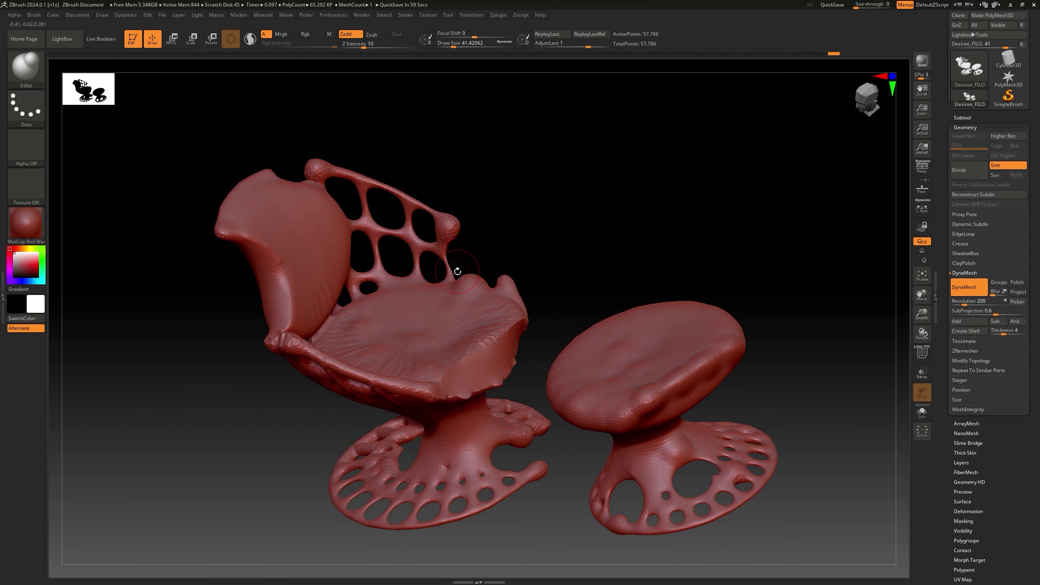
key(b)
key(c)
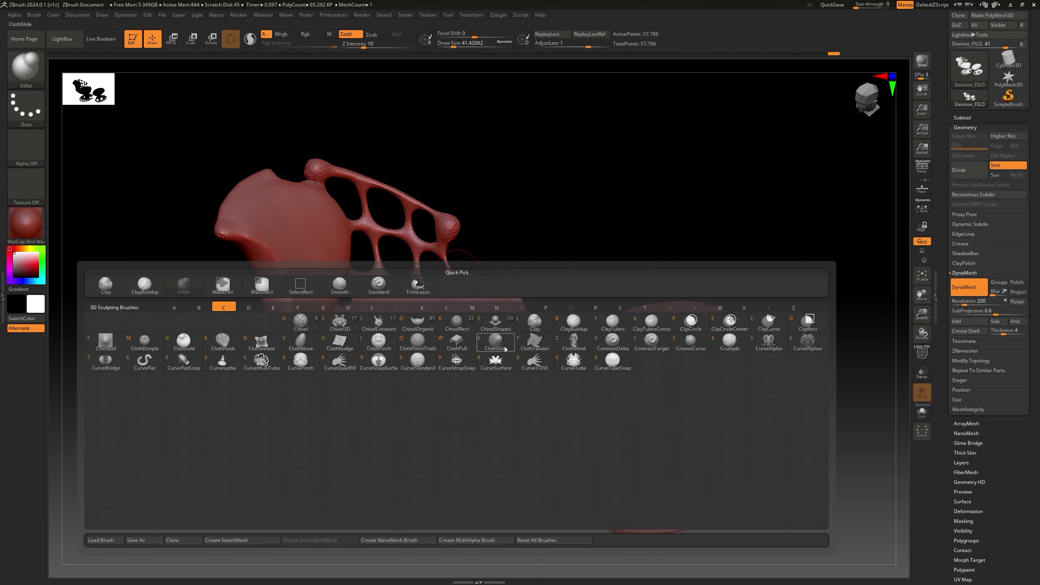
mouse_move(505, 348)
mouse_move(464, 348)
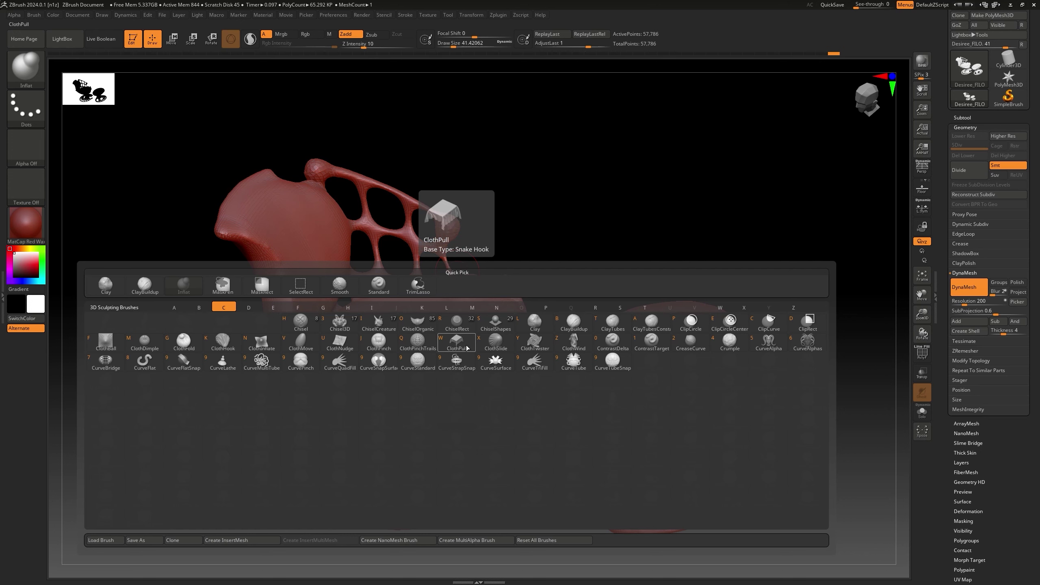
click(503, 346)
key(s)
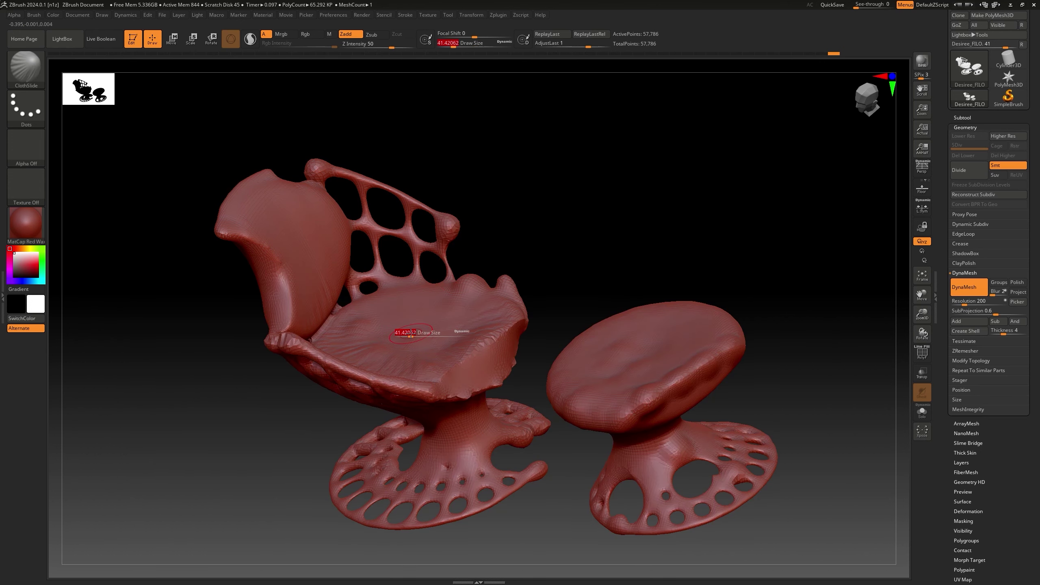
Step: Try pulling cloth-like folds across the chair's seat and frame with ClothSlide, and undo all the strokes
mouse_move(411, 333)
mouse_down()
mouse_move(424, 334)
mouse_move(393, 315)
mouse_move(471, 311)
mouse_move(482, 336)
mouse_move(434, 354)
mouse_move(488, 328)
mouse_move(331, 310)
mouse_up()
key(ctrl+z)
key(ctrl+z)
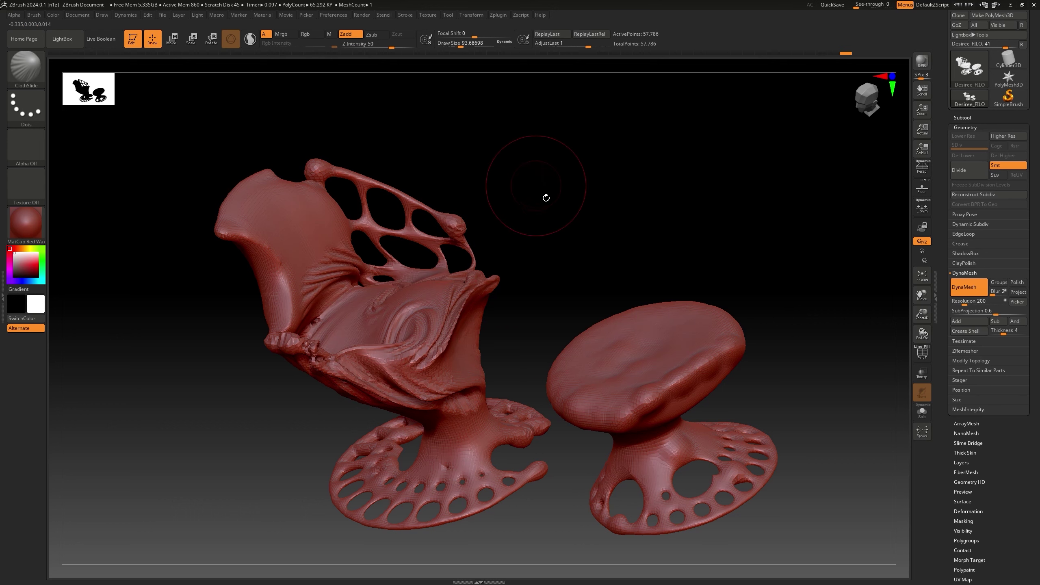
key(ctrl+z)
key(ctrl+z)
key(ctrl+z)
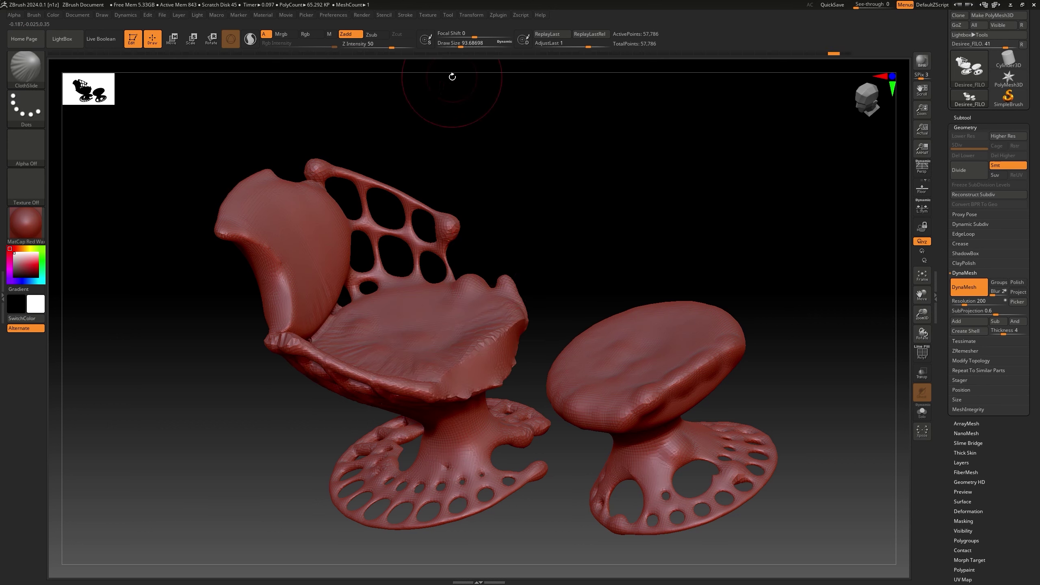
Step: Lower the ClothSlide intensity to 18 and pull folds along the backrest edge, the seat and its rim, and the stool cushion
drag(393, 48, 379, 50)
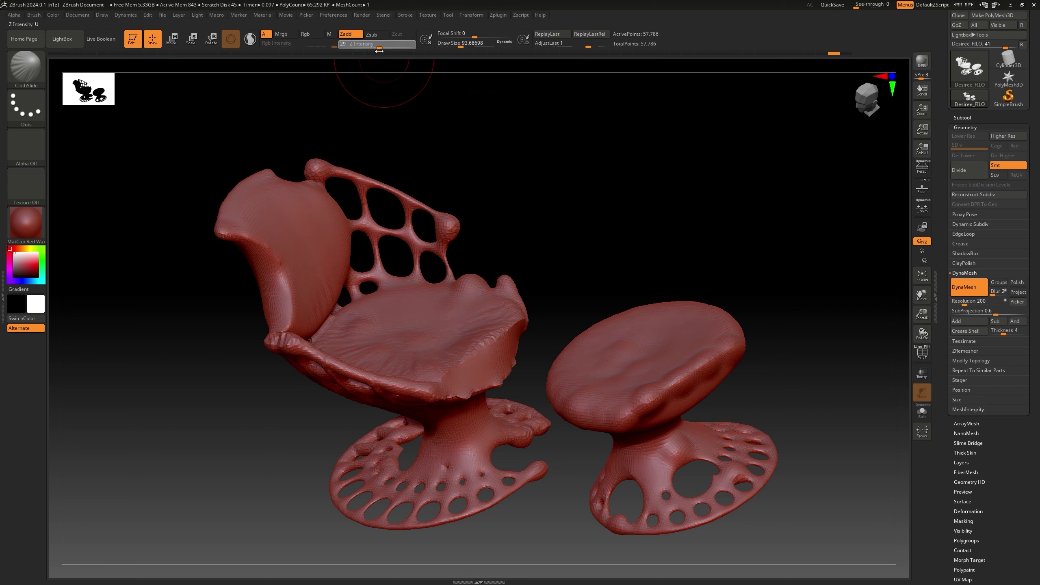
drag(223, 228, 281, 282)
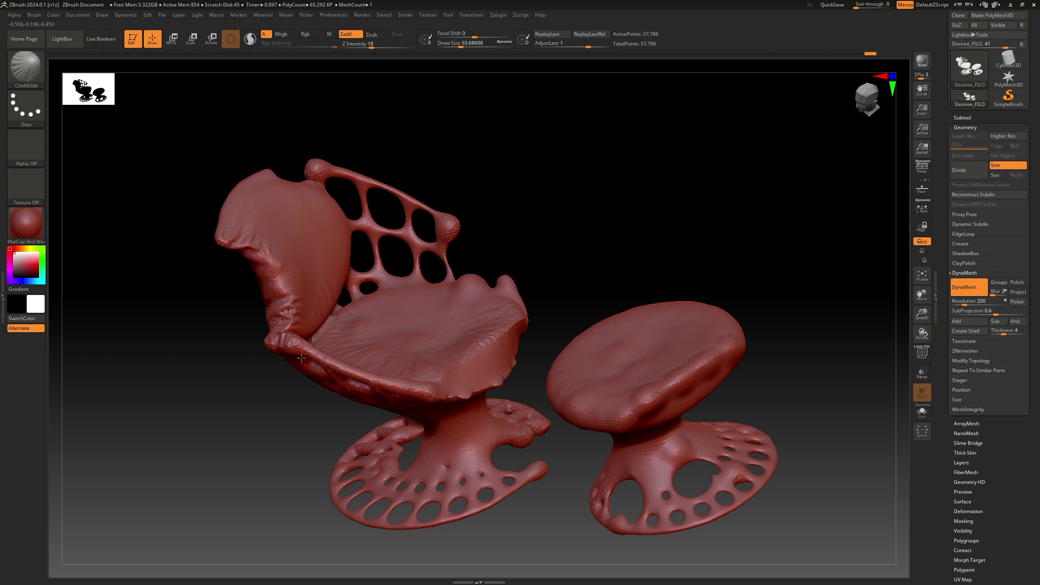
drag(301, 358, 397, 394)
drag(649, 408, 733, 349)
mouse_move(623, 373)
mouse_down()
mouse_move(619, 381)
mouse_move(631, 347)
mouse_up()
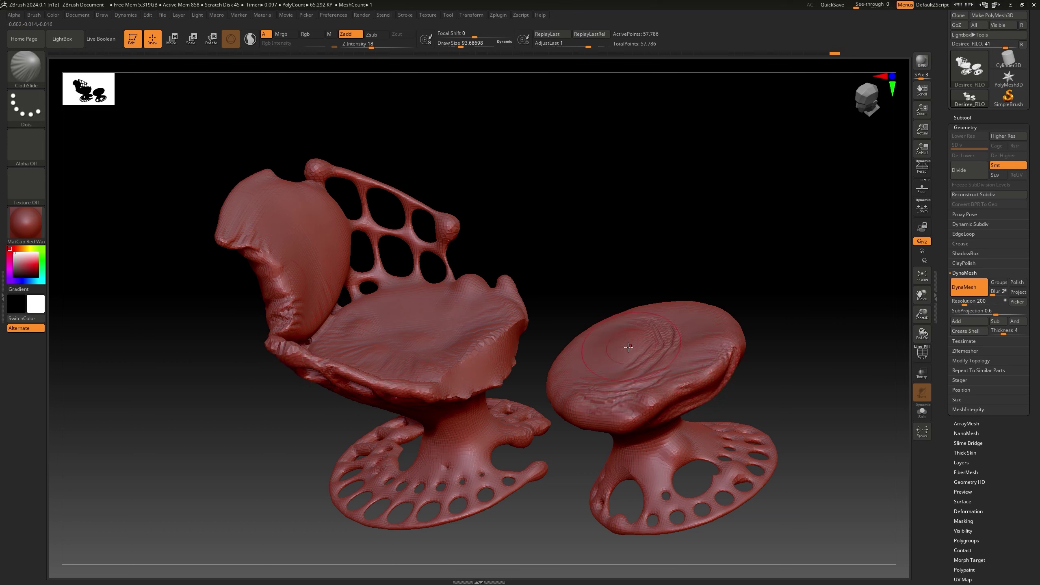
mouse_move(369, 332)
mouse_down()
mouse_move(411, 311)
mouse_move(410, 330)
mouse_move(439, 323)
mouse_up()
Step: Add ClothSlide folds to the undersides of the chair and stool and across the front edge of the chair seat
mouse_move(512, 304)
right_down()
mouse_move(486, 318)
mouse_move(521, 279)
right_up()
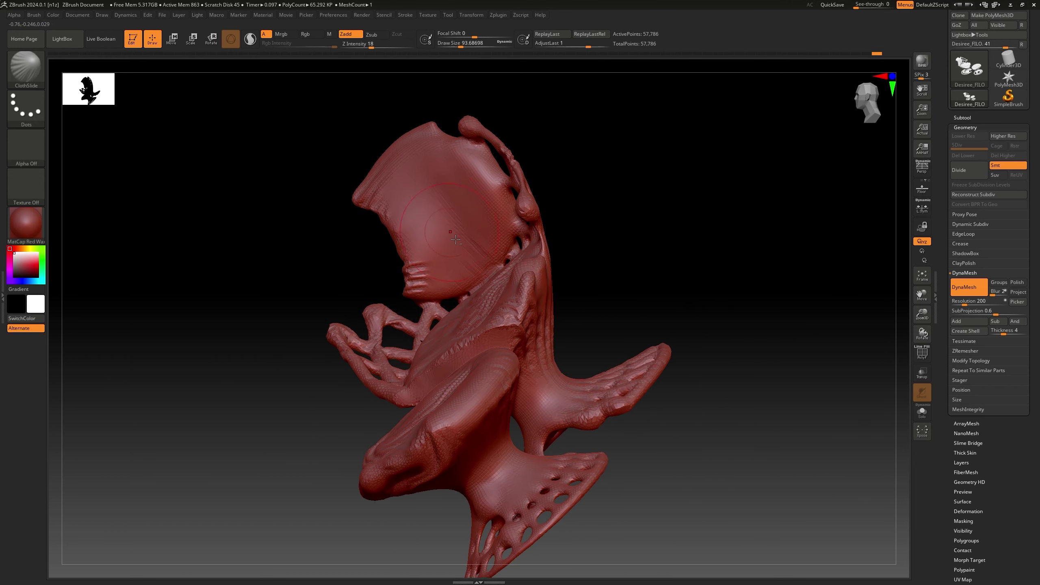
right_drag(491, 130, 471, 328)
drag(443, 353, 444, 350)
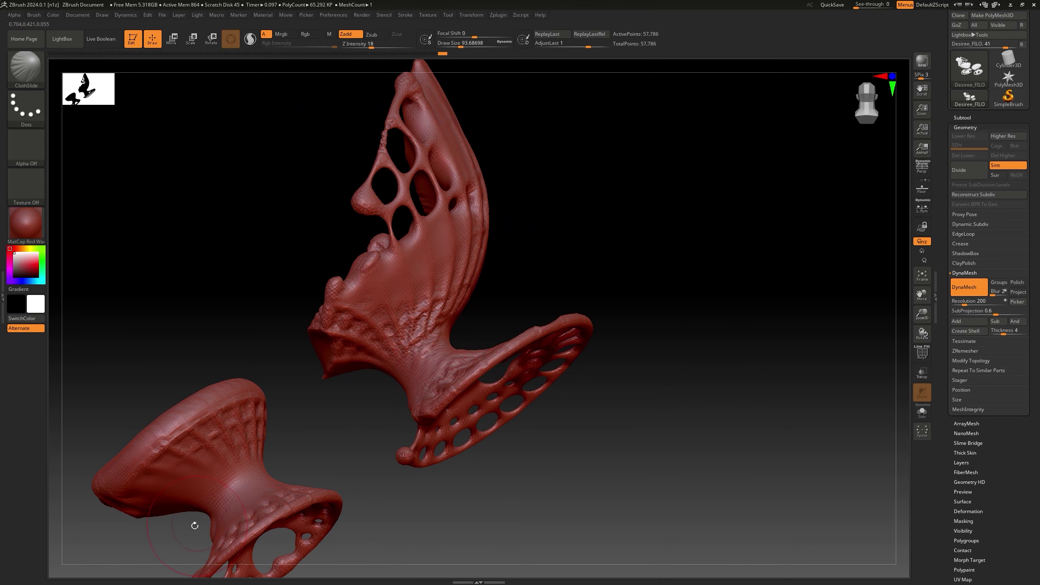
drag(205, 504, 229, 478)
mouse_move(230, 478)
right_down()
mouse_move(217, 412)
mouse_move(612, 352)
mouse_move(533, 357)
mouse_move(462, 346)
mouse_move(517, 369)
right_up()
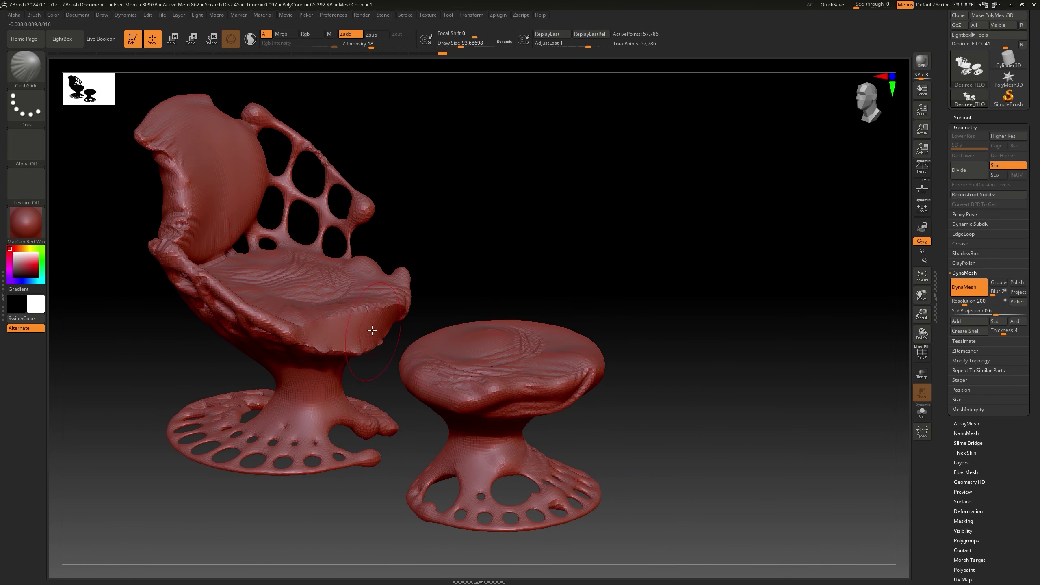
drag(372, 330, 333, 348)
alt+right_drag(334, 348, 340, 354)
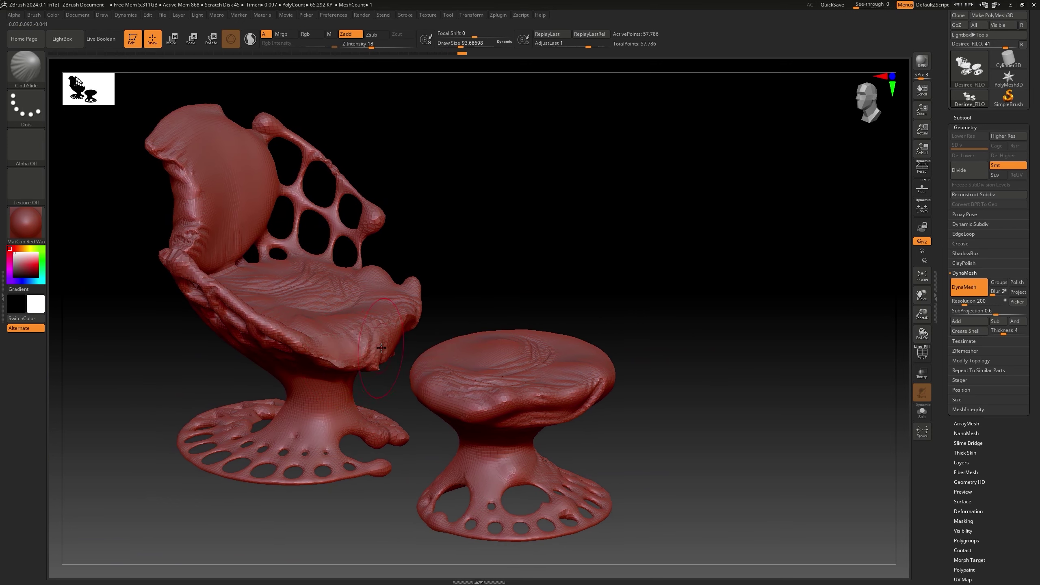
right_drag(381, 348, 385, 350)
Step: Thicken the front lower edge of the chair seat with the Inflat brush
key(b)
key(i)
key(n)
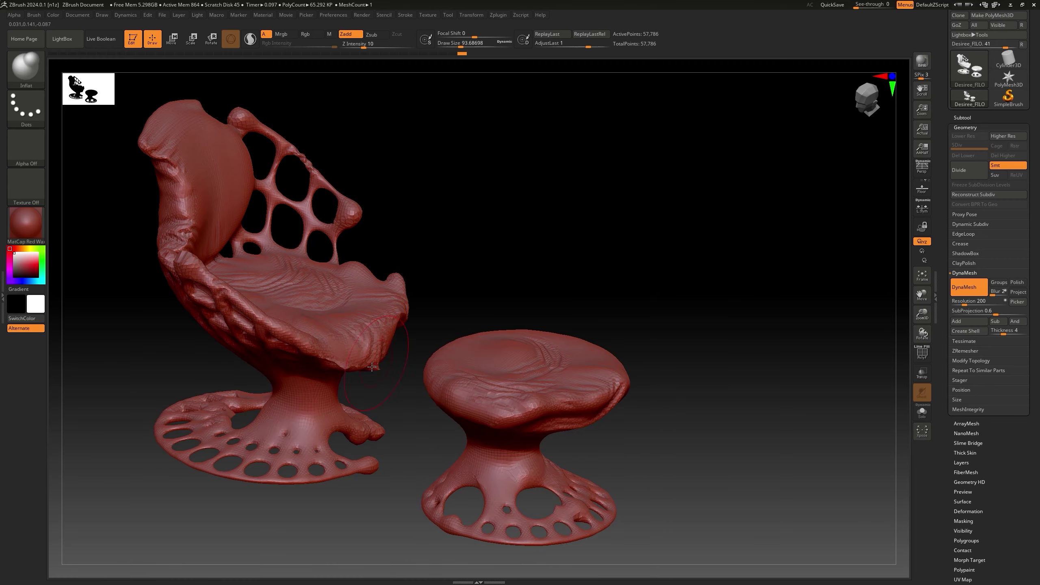
drag(346, 369, 377, 368)
mouse_move(385, 364)
right_down()
mouse_move(471, 363)
mouse_move(392, 363)
mouse_move(421, 362)
mouse_move(376, 374)
mouse_move(400, 340)
right_up()
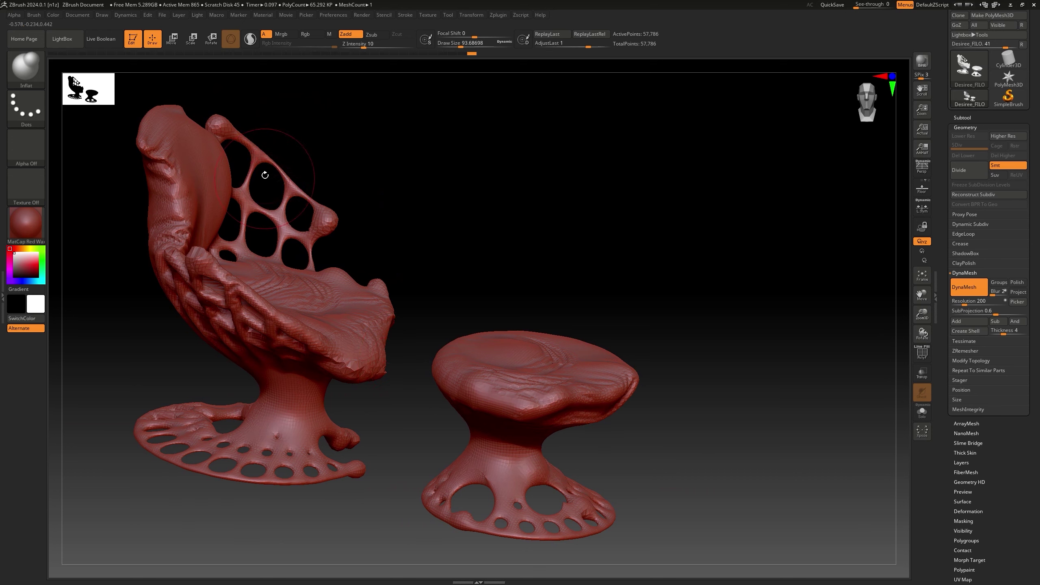
right_drag(265, 176, 282, 189)
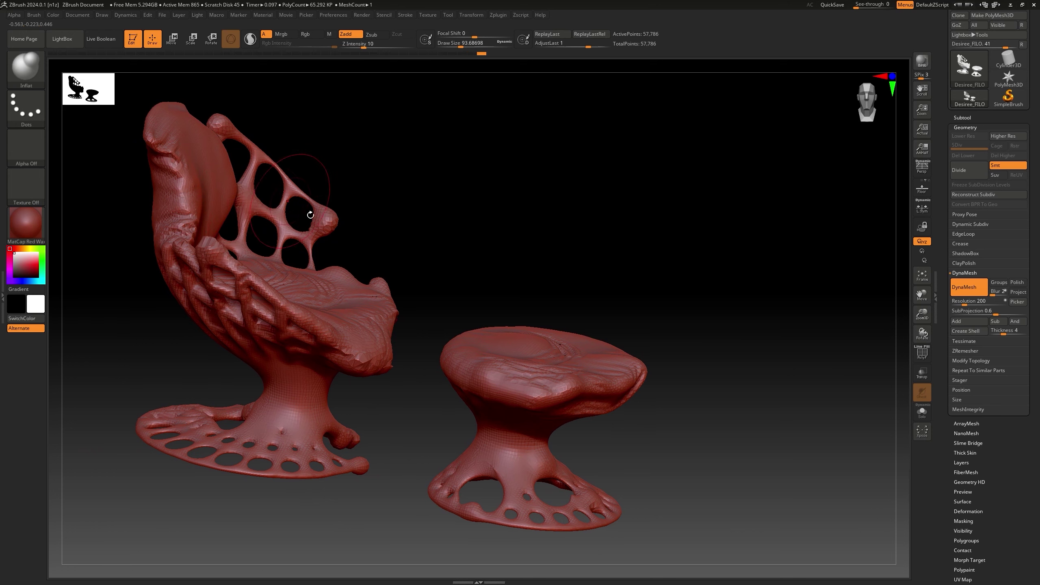
right_drag(385, 269, 371, 267)
Step: Choose the SnakeHook brush and dismiss its Sculptris Pro note
key(b)
key(s)
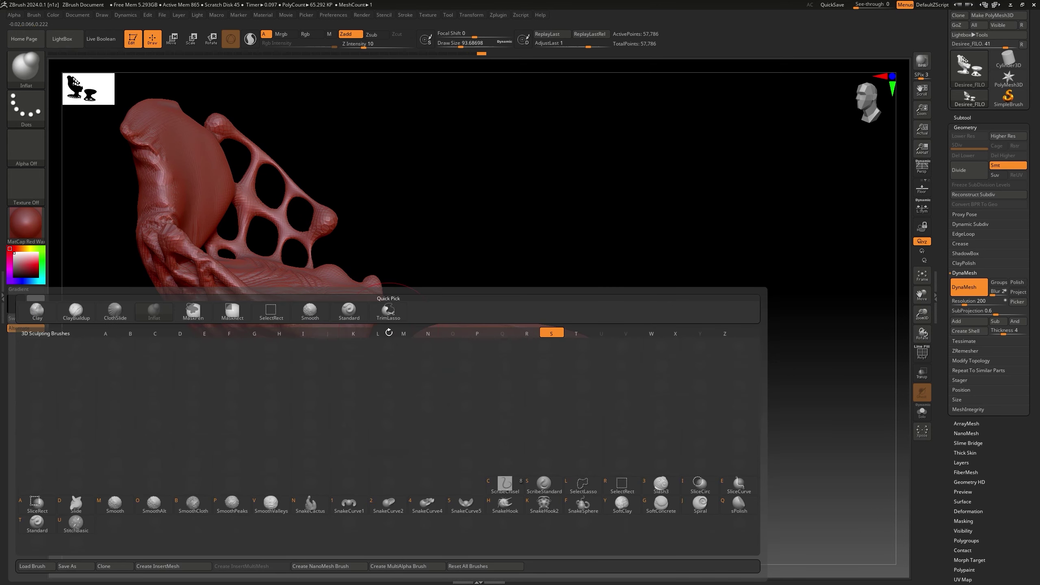
click(519, 508)
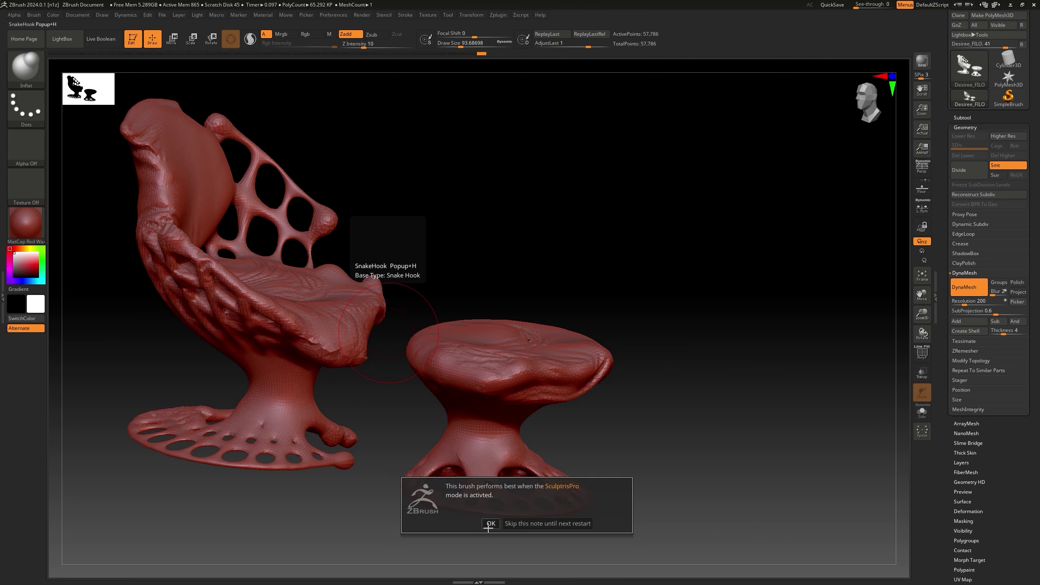
click(491, 524)
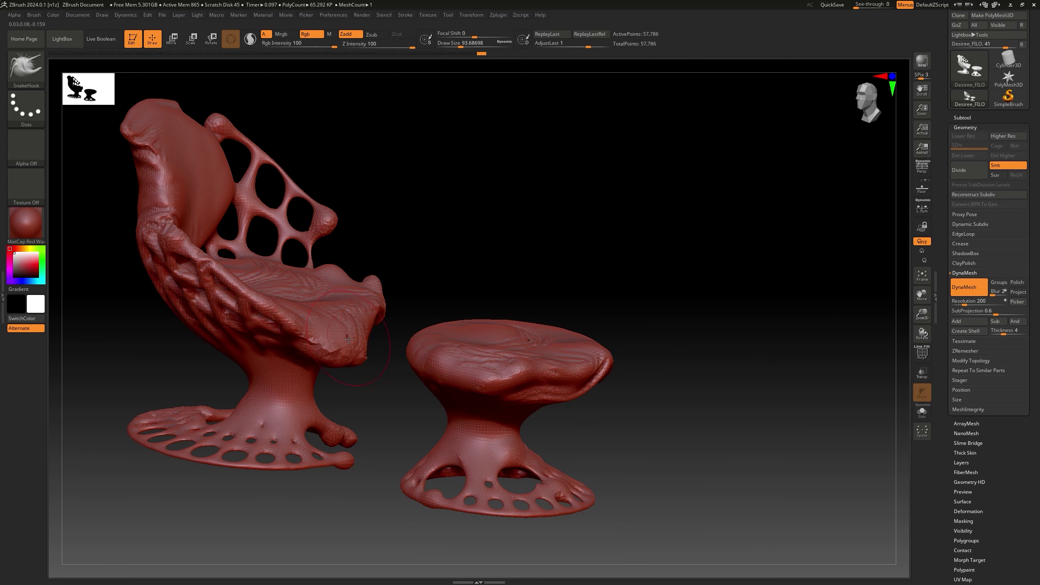
Step: Try pulling drips down from the chair seat's front edge at a draw size of about 31, and undo them
key(s)
drag(354, 345, 350, 348)
drag(360, 361, 360, 401)
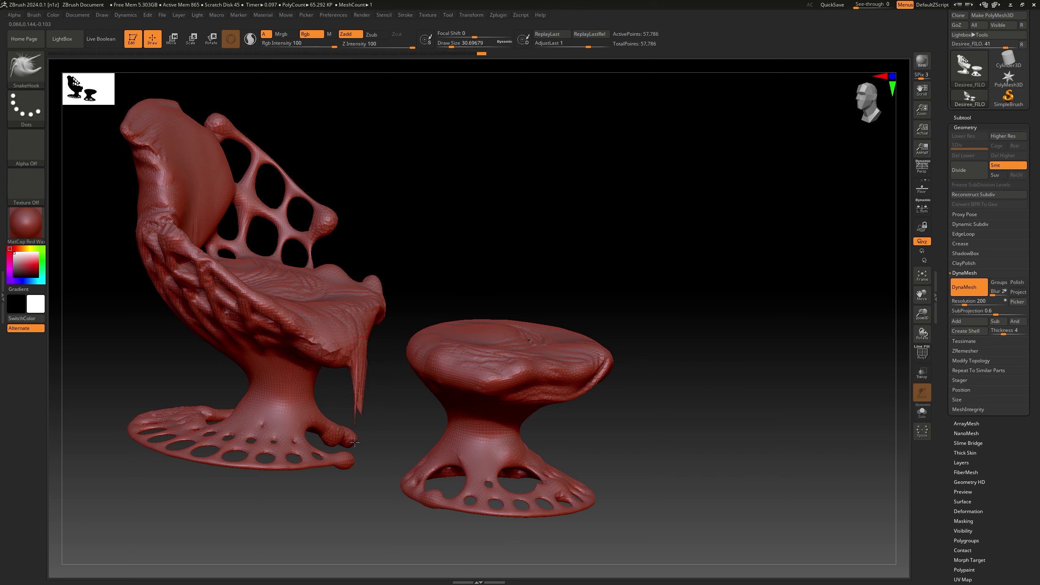
mouse_move(360, 428)
right_down()
mouse_move(328, 428)
mouse_move(360, 426)
mouse_move(383, 368)
mouse_move(328, 339)
right_up()
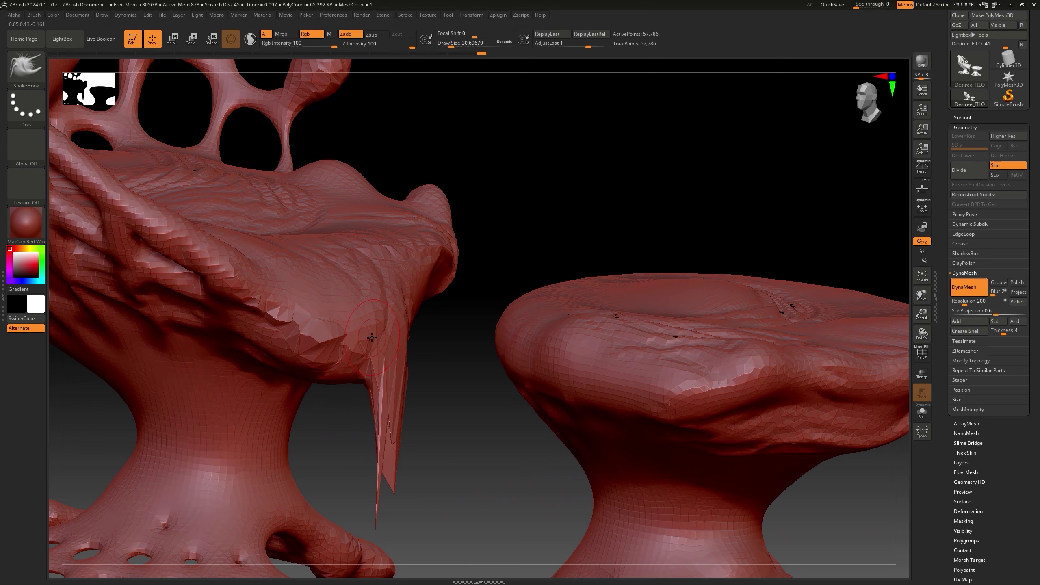
right_drag(373, 341, 378, 363)
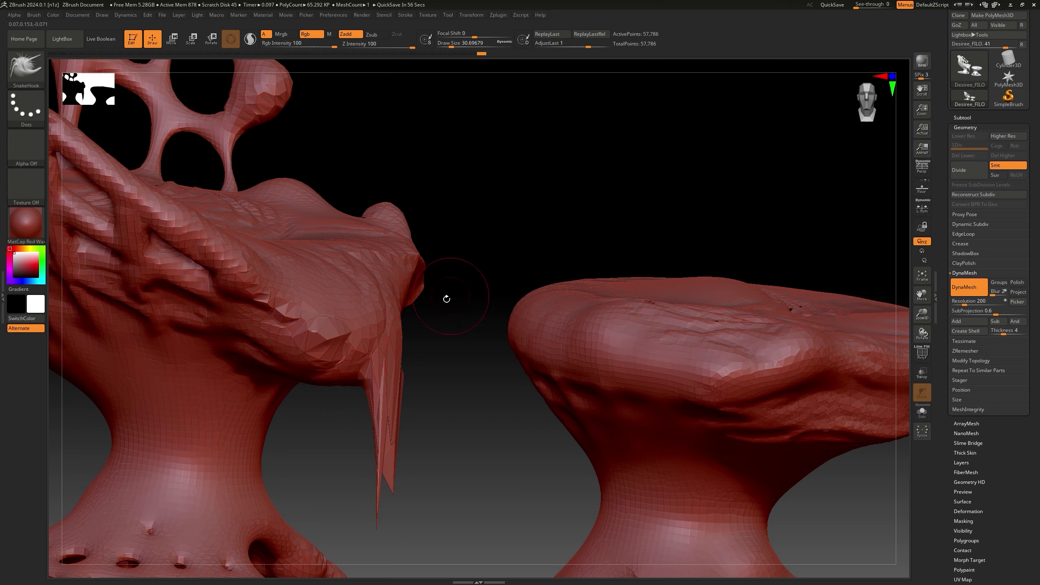
key(ctrl)
key(ctrl+z)
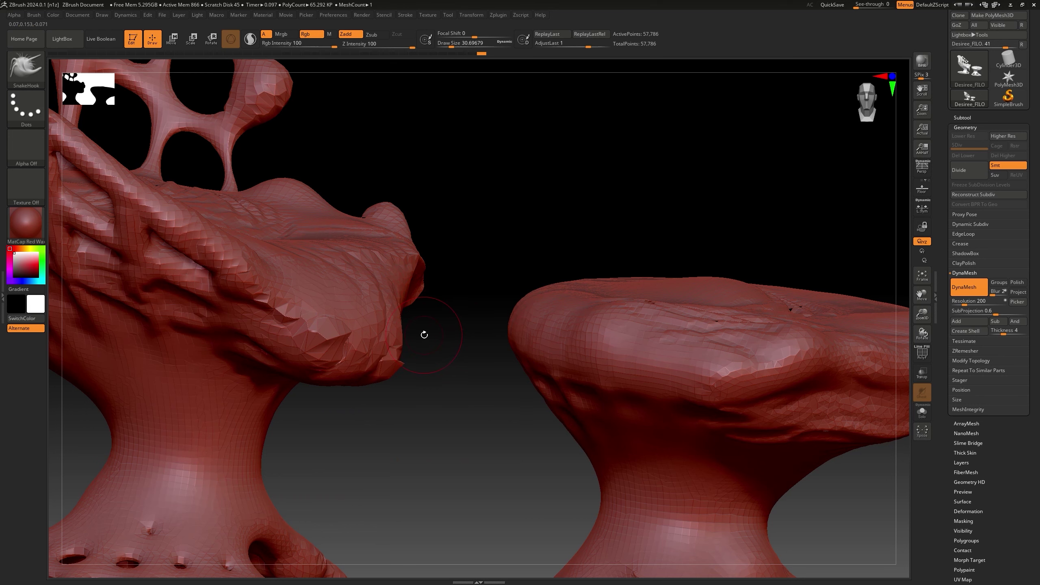
Step: Check the stretched polygons in the wireframe and rebuild the DynaMesh at resolution 200
click(927, 358)
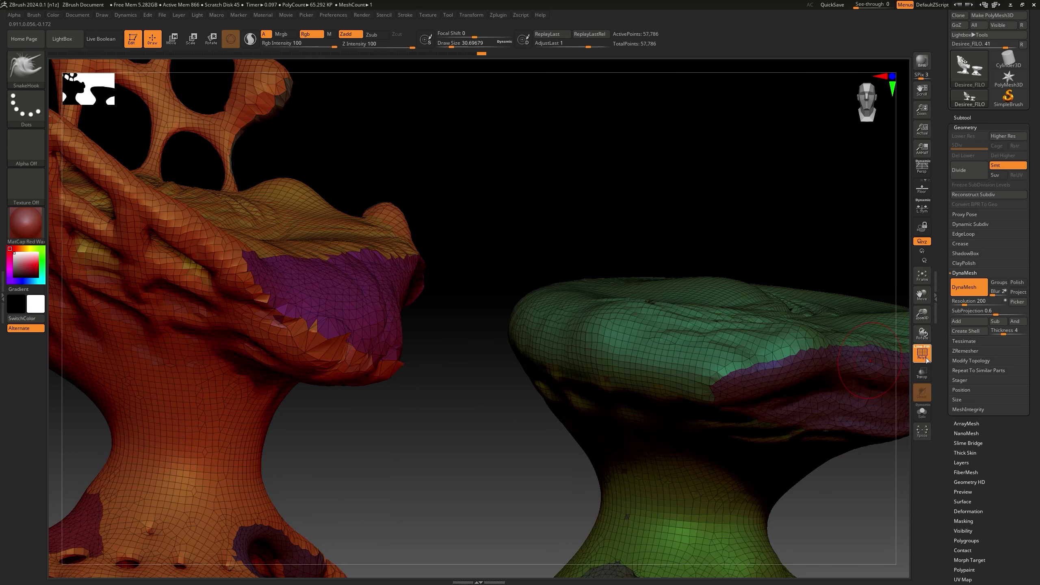
click(927, 357)
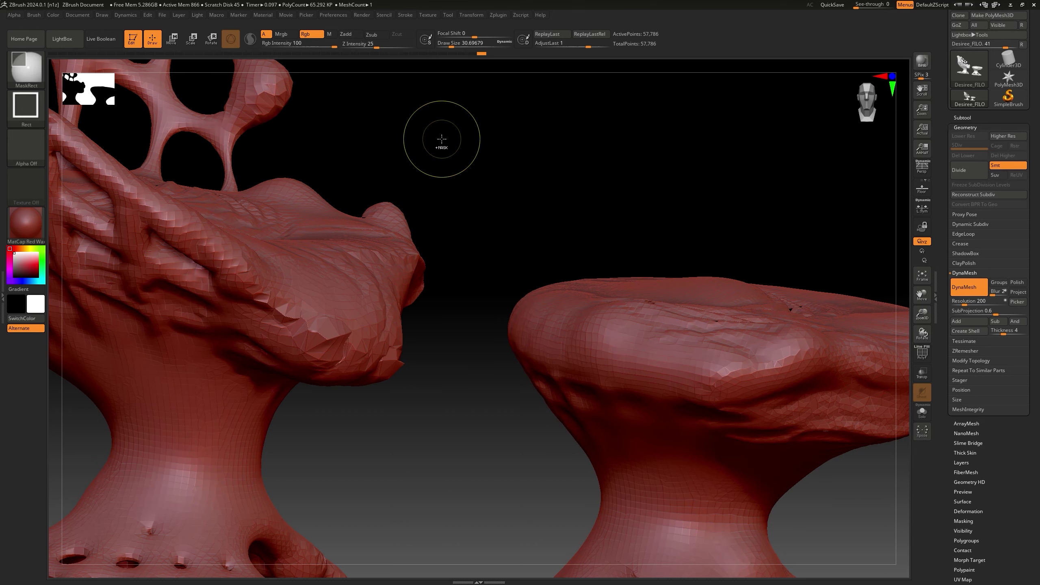
ctrl+drag(439, 135, 519, 206)
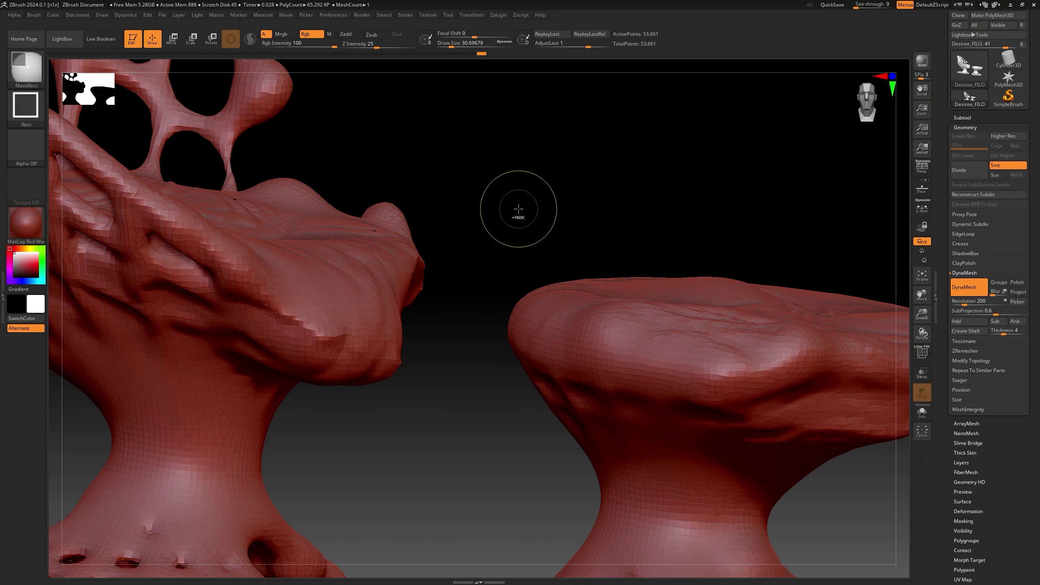
key(ctrl)
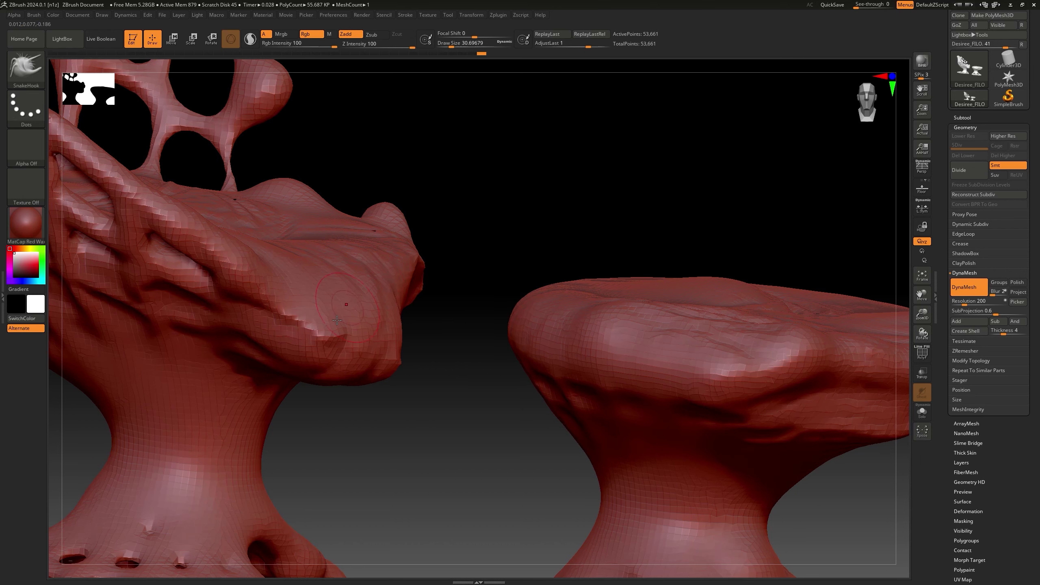
Step: Show the polygon wireframe and raise the DynaMesh resolution to 272
click(922, 355)
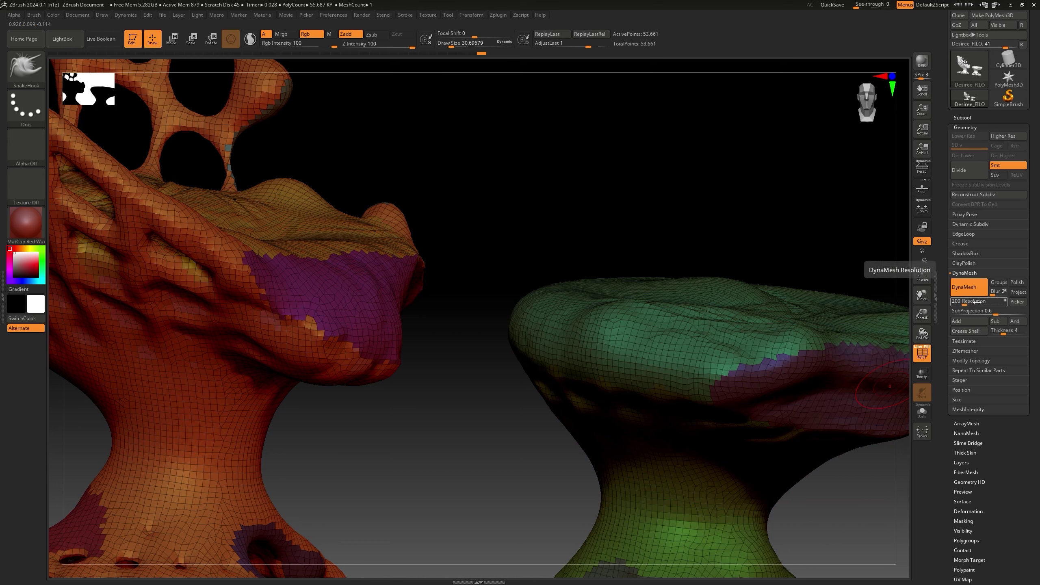
drag(967, 304, 967, 304)
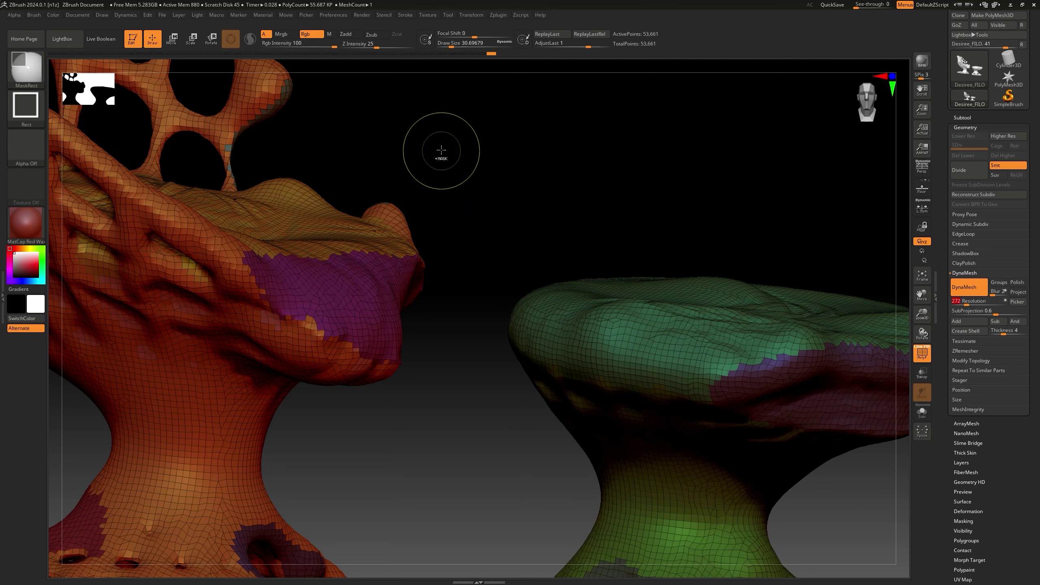
ctrl+drag(441, 149, 515, 217)
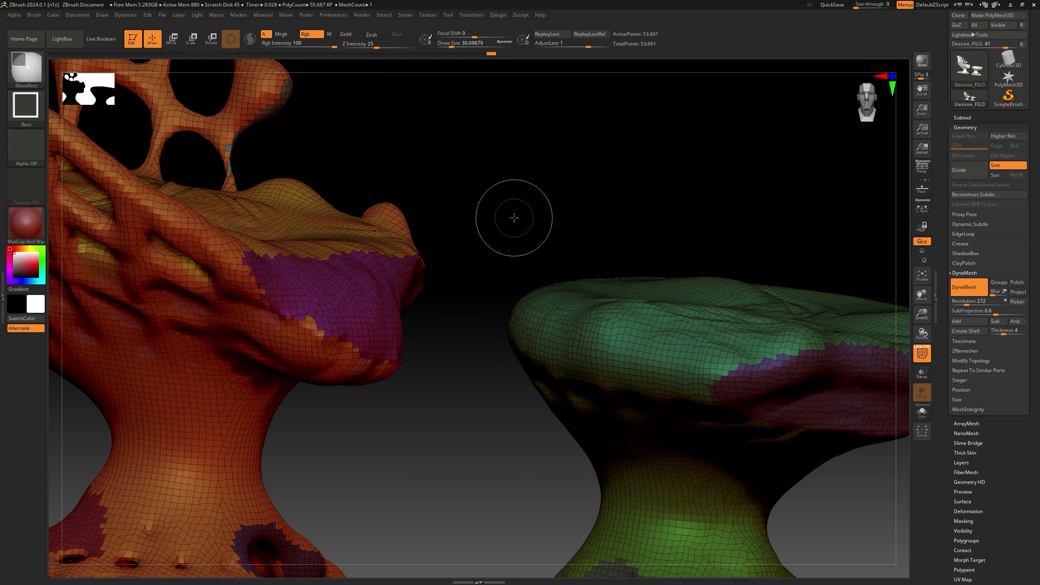
ctrl+click(465, 233)
ctrl+click(457, 204)
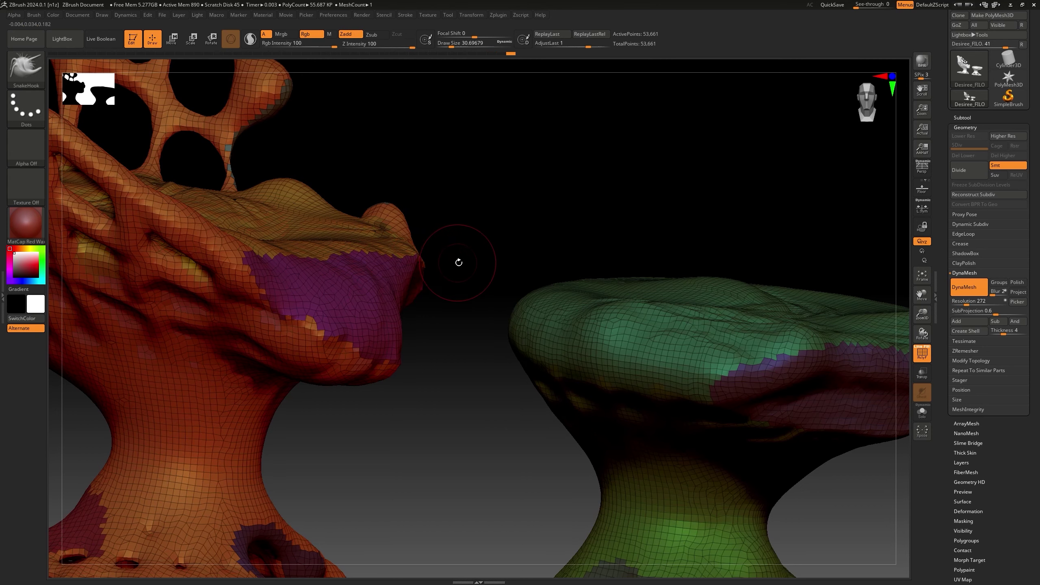
key(ctrl)
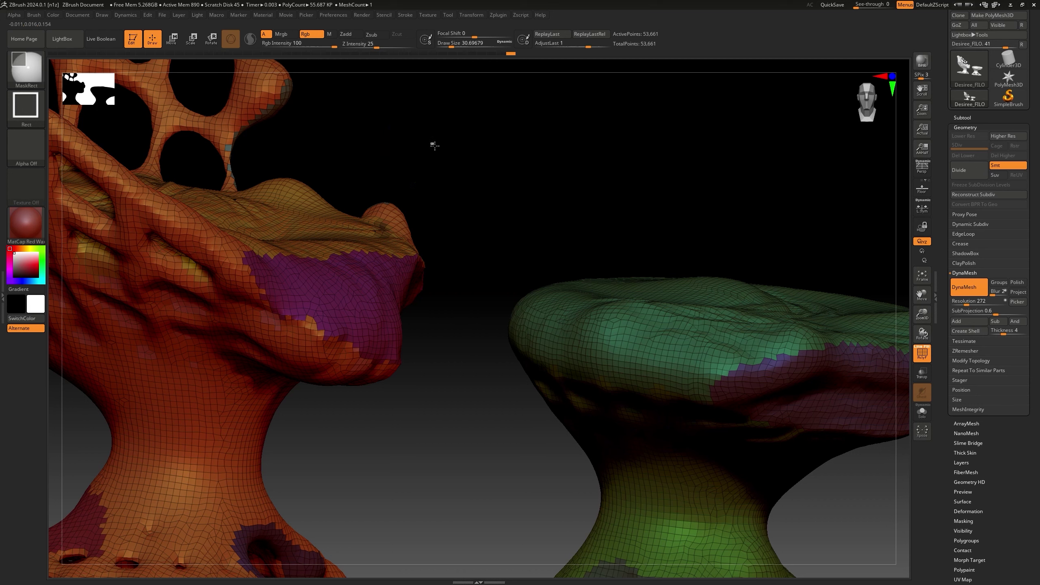
ctrl+drag(434, 145, 509, 225)
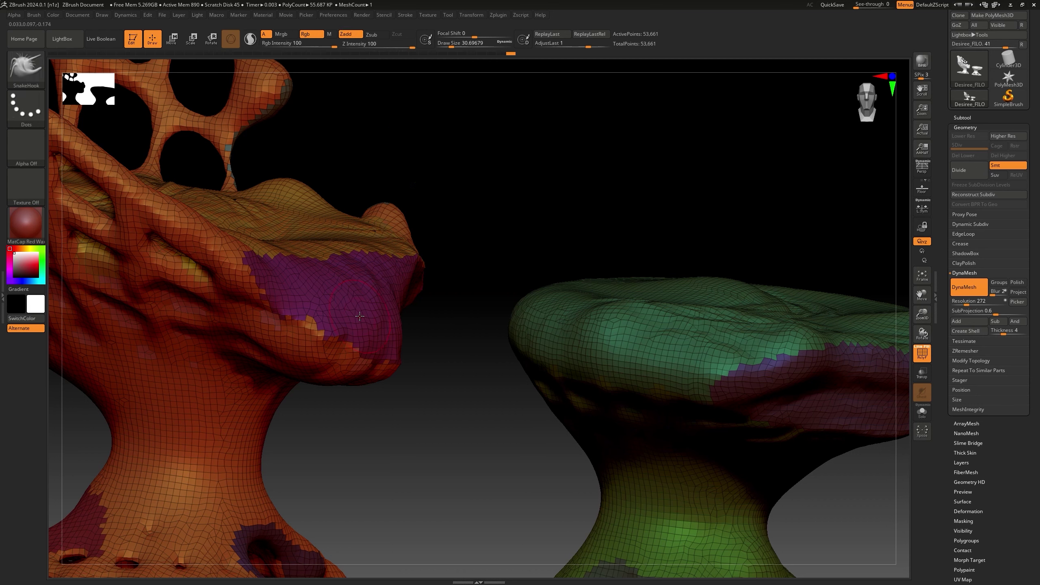
Step: Pull a small bump on the chair seat's front, rebuild the DynaMesh at resolution 272, and hide the wireframe
drag(331, 323, 328, 325)
key(ctrl)
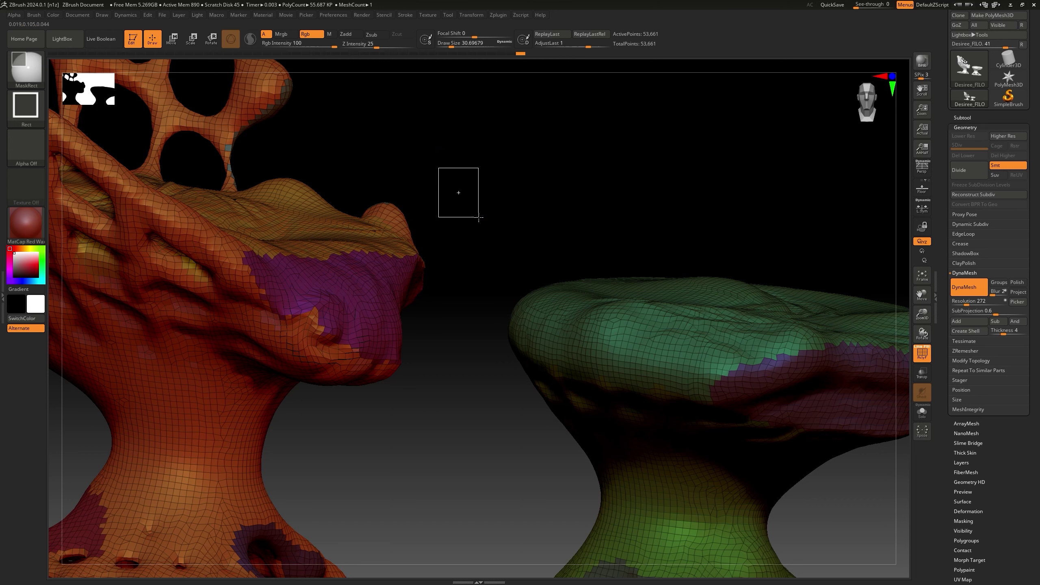
drag(478, 218, 477, 216)
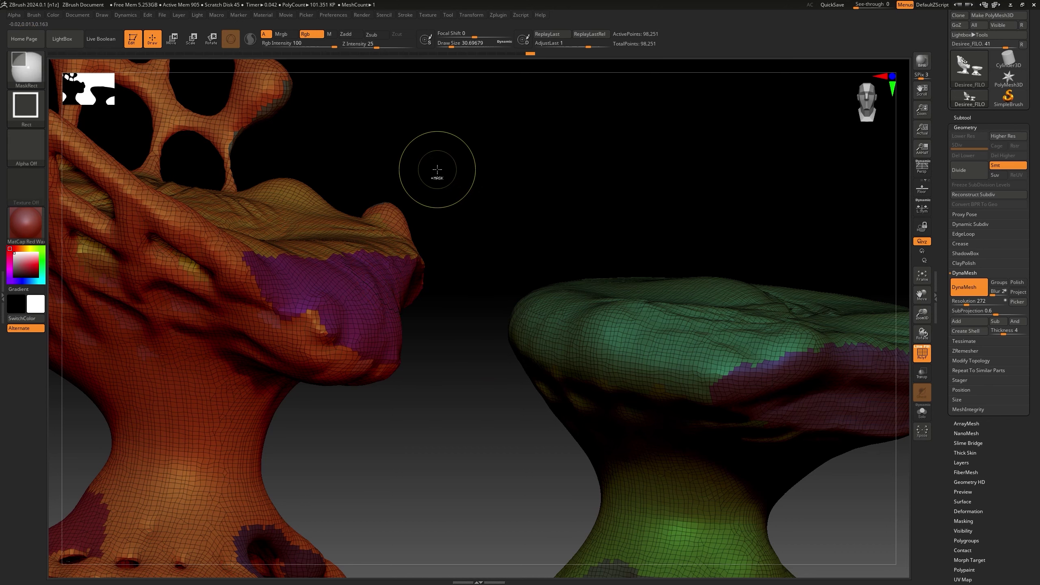
ctrl+drag(436, 169, 481, 226)
ctrl+right_drag(456, 365, 378, 358)
drag(378, 359, 430, 321)
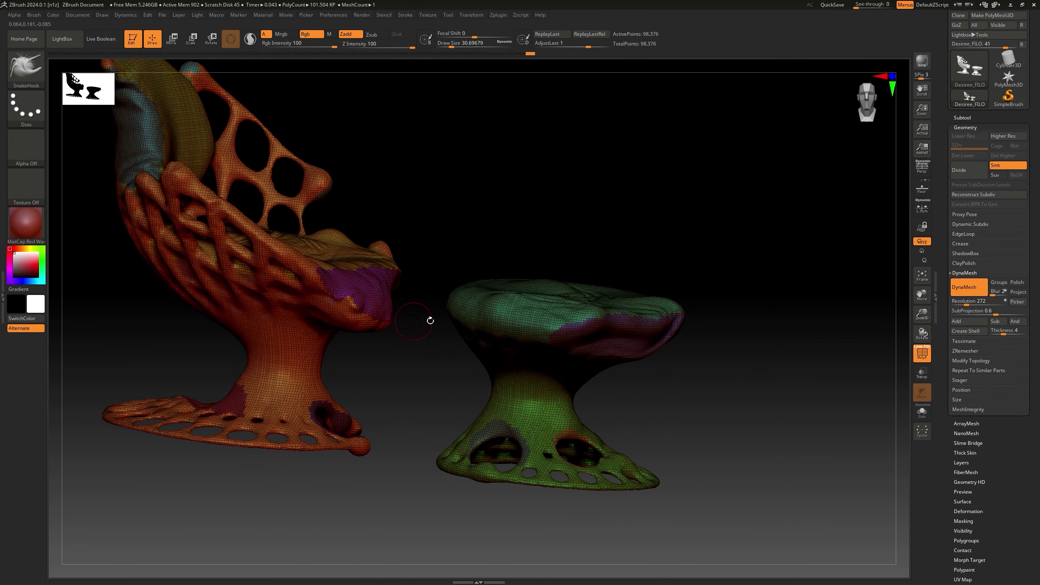
click(922, 356)
Step: Try pulling a thin SnakeHook drip down from the chair seat's front corner, and undo it
ctrl+right_drag(334, 292, 406, 323)
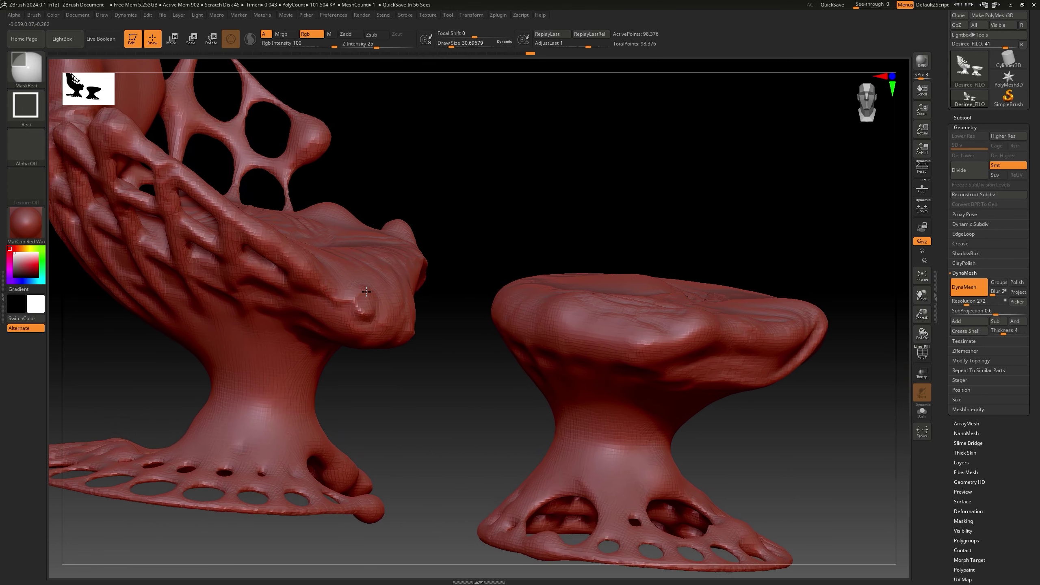
drag(406, 323, 398, 448)
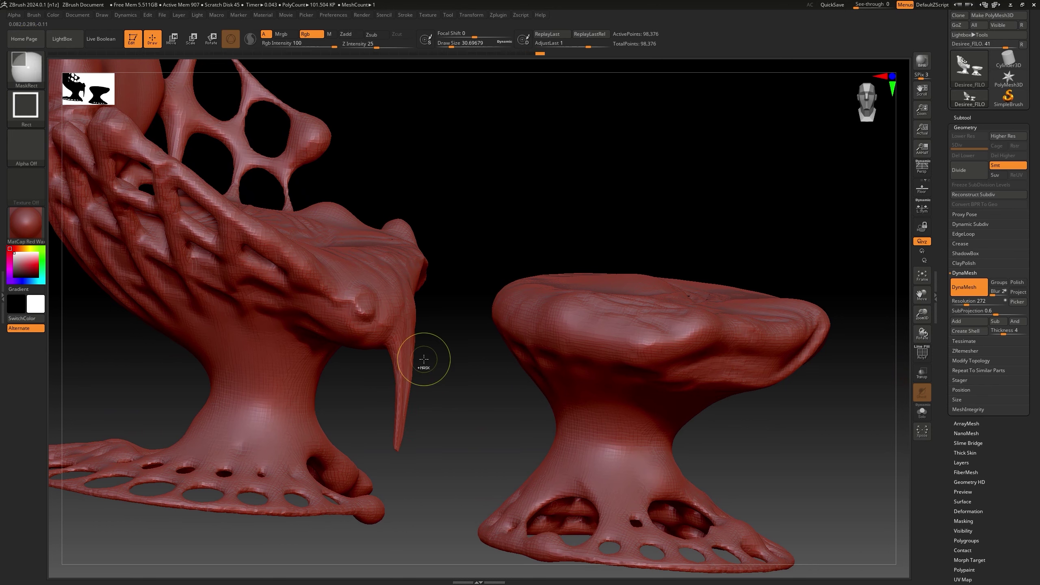
key(ctrl+z)
Step: Enlarge the SnakeHook draw size to about 49 and pull drips down from the chair seat's front and the stool cushion
key(s)
mouse_move(400, 315)
mouse_down()
mouse_move(410, 314)
mouse_move(397, 431)
mouse_up()
right_drag(385, 354, 741, 359)
drag(782, 332, 780, 457)
Step: Inflate the free upper end of the chair frame's side arm with the Inflat brush
mouse_move(279, 285)
right_down()
mouse_move(312, 282)
mouse_move(262, 348)
mouse_move(237, 279)
mouse_move(451, 328)
right_up()
ctrl+right_drag(450, 328, 335, 233)
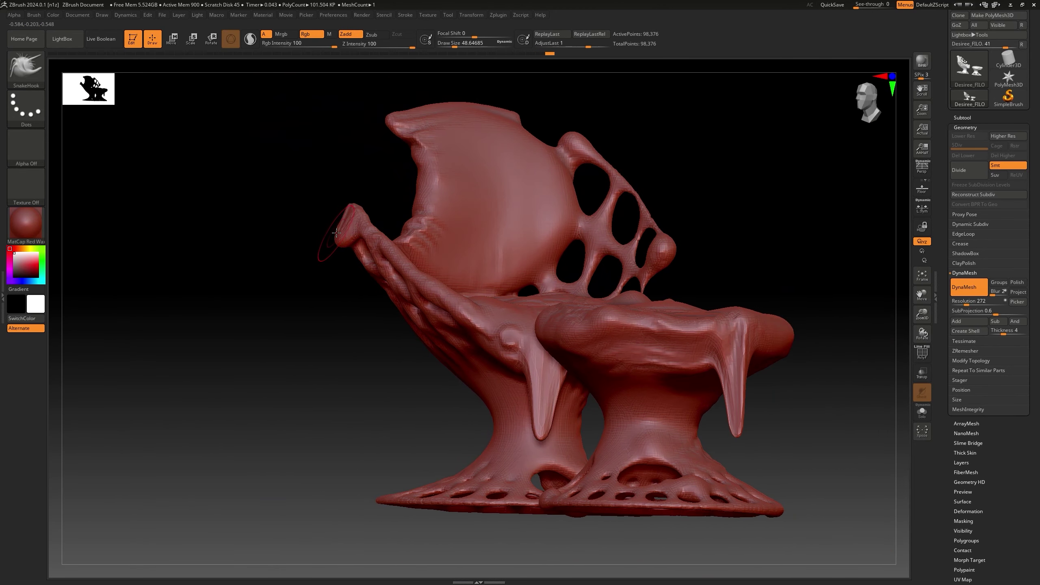
key(b)
key(i)
key(n)
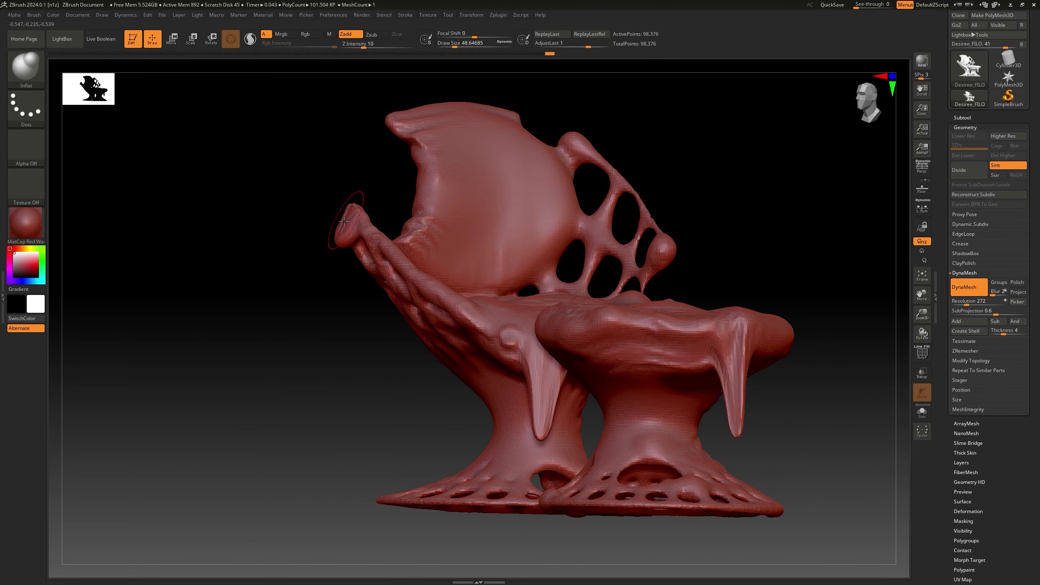
drag(344, 223, 340, 213)
Step: Pull a long drip down from the inflated free end of the chair's side arm with the SnakeHook brush
key(b)
key(s)
key(h)
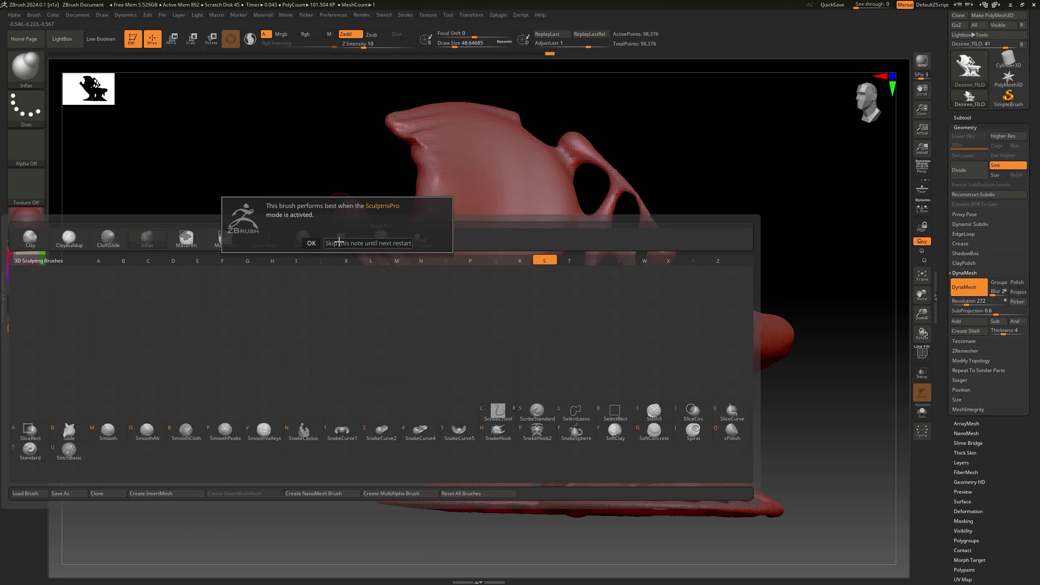
click(311, 244)
mouse_move(330, 234)
mouse_down()
mouse_move(347, 251)
mouse_move(340, 339)
mouse_up()
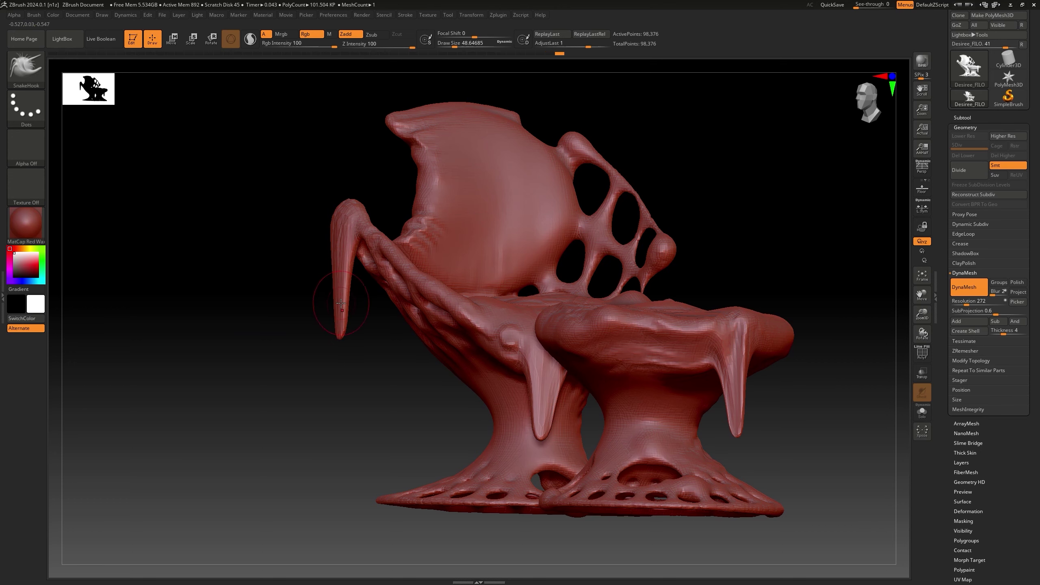
Step: Reposition the hanging drips of the side arm and stool with the Move Topological brush at a draw size of about 94
right_drag(341, 303, 347, 280)
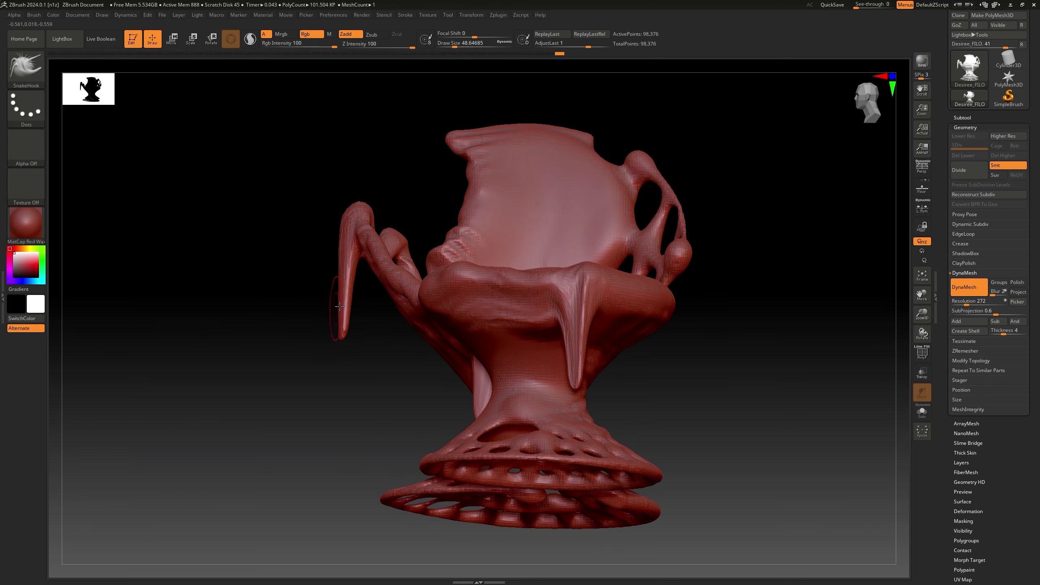
key(b)
key(m)
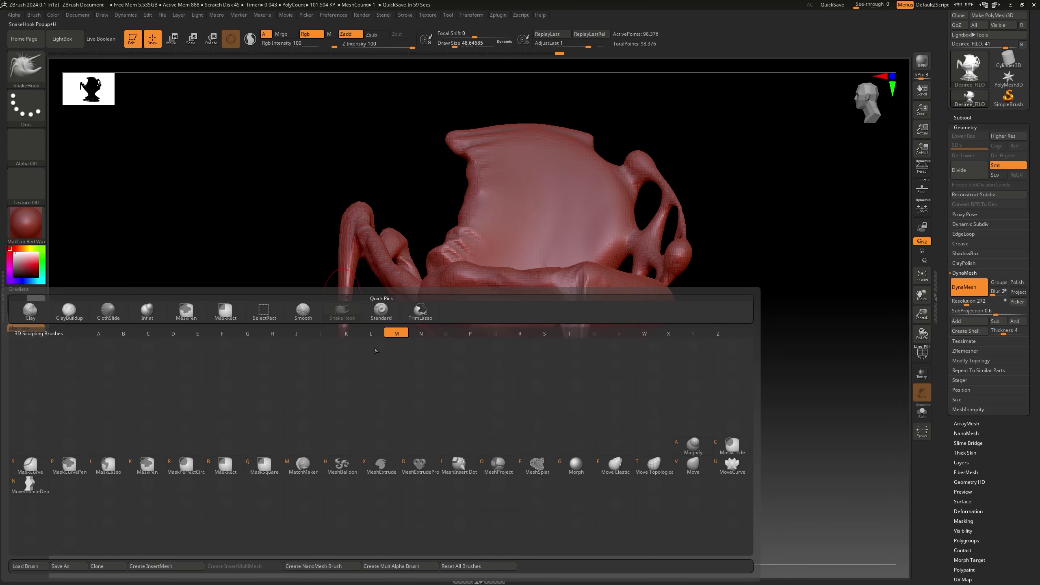
click(654, 467)
key(s)
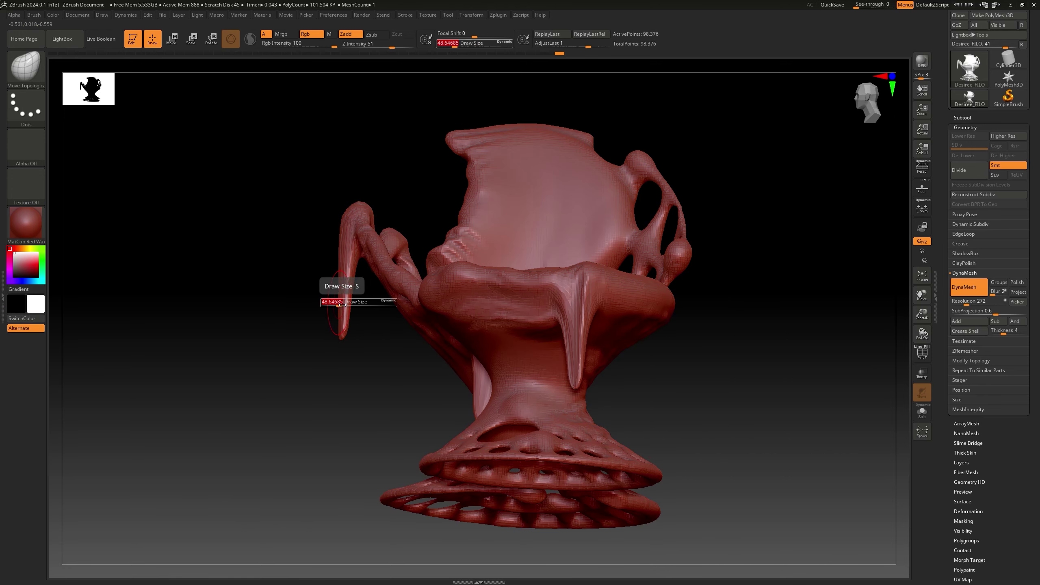
mouse_move(339, 303)
mouse_down()
mouse_move(342, 317)
mouse_move(349, 301)
mouse_up()
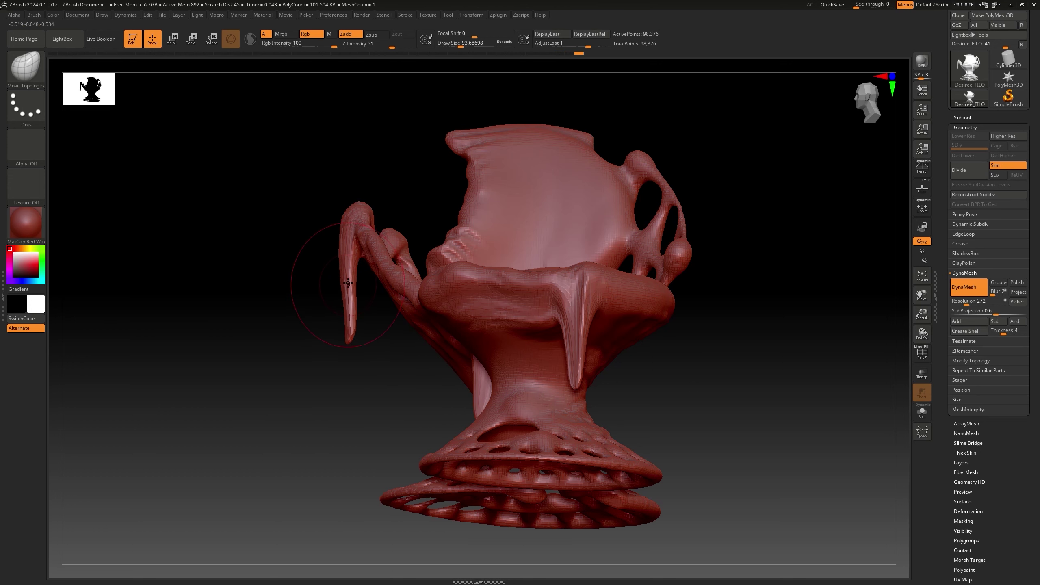
mouse_move(302, 267)
mouse_down()
mouse_move(558, 410)
mouse_move(545, 417)
mouse_move(542, 385)
mouse_up()
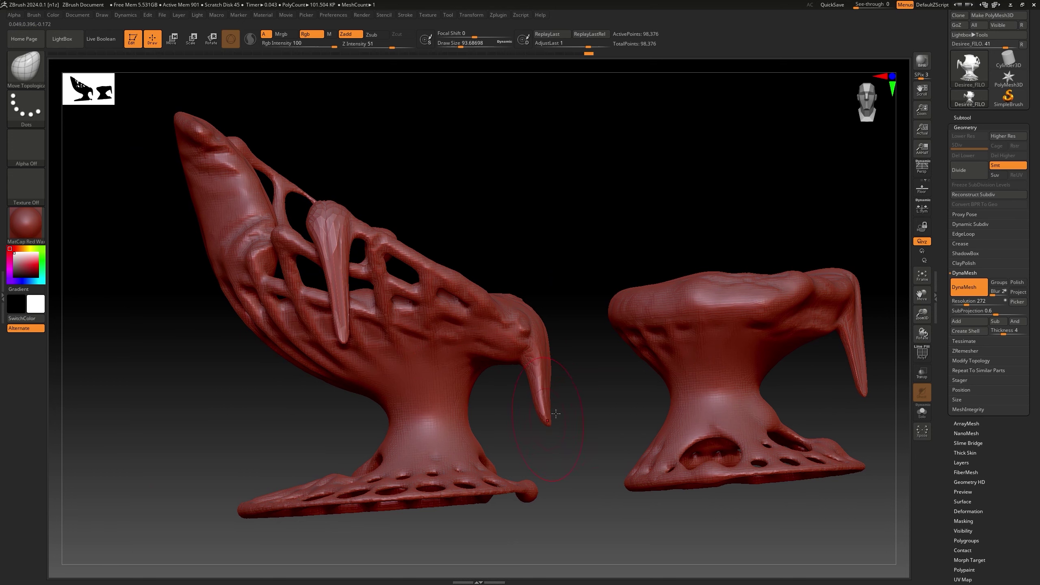
drag(690, 391, 615, 368)
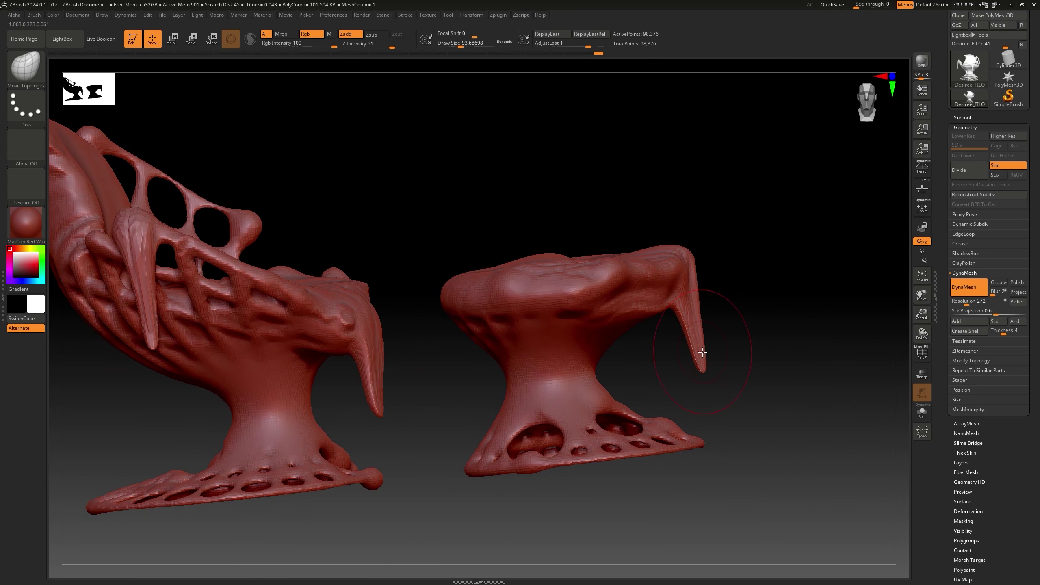
drag(703, 352, 698, 371)
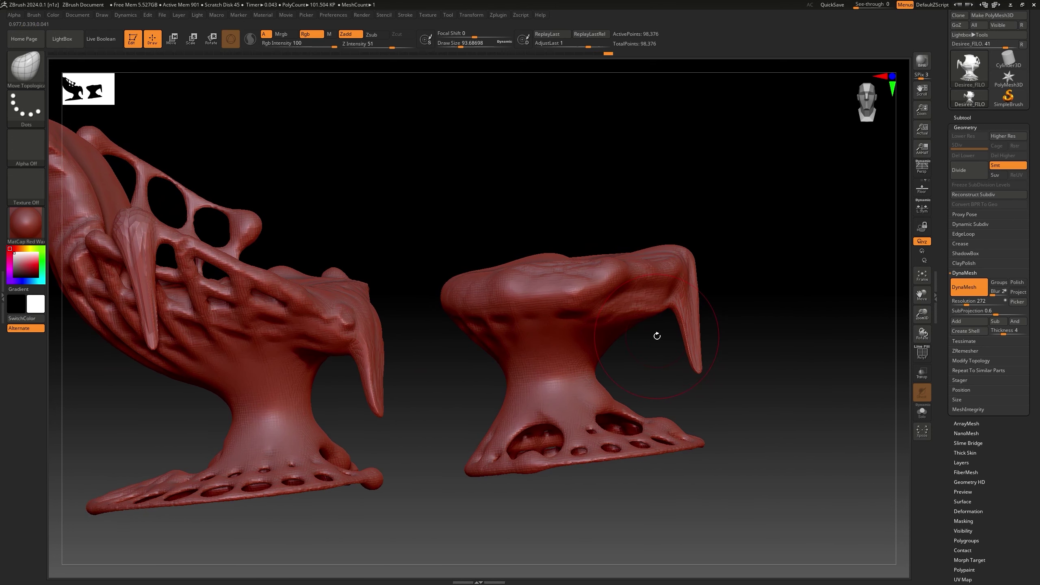
Step: Inflate the lower ends of the side arm and chair seat drips with the Inflat brush at a draw size of about 54
key(s)
drag(657, 337, 652, 338)
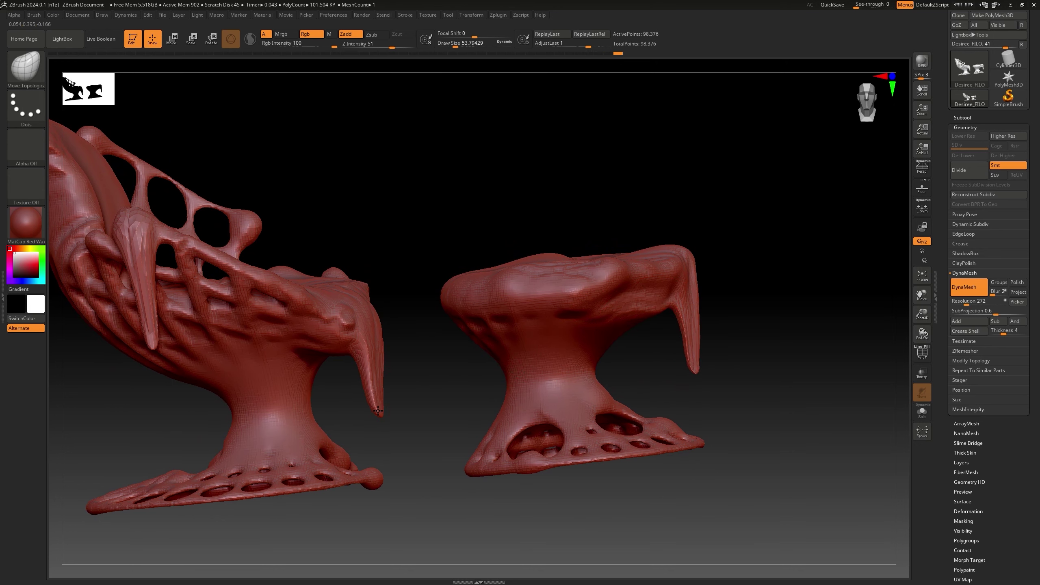
right_drag(308, 354, 245, 308)
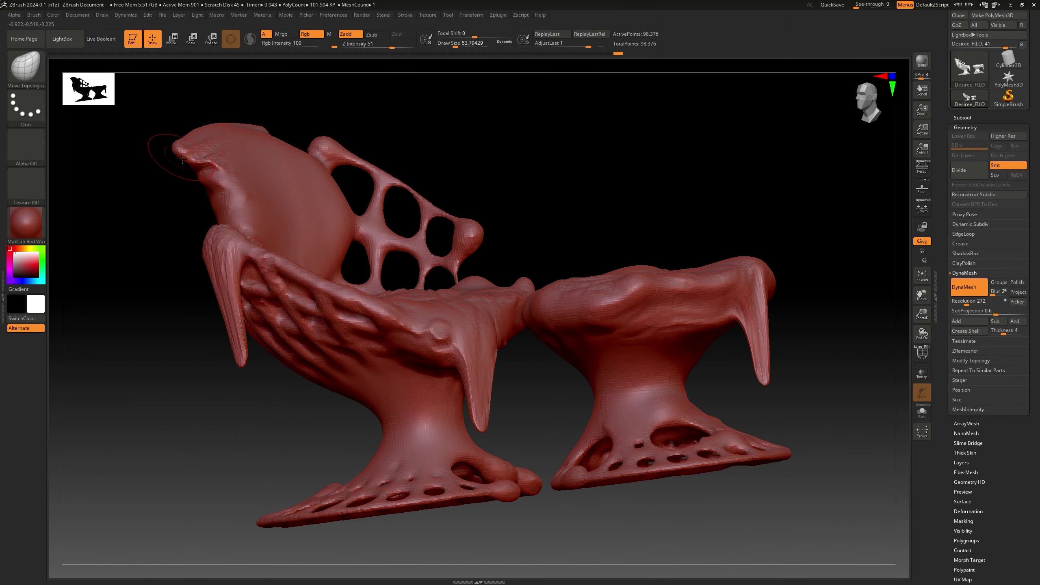
mouse_move(182, 159)
right_down()
mouse_move(232, 157)
mouse_move(204, 154)
right_up()
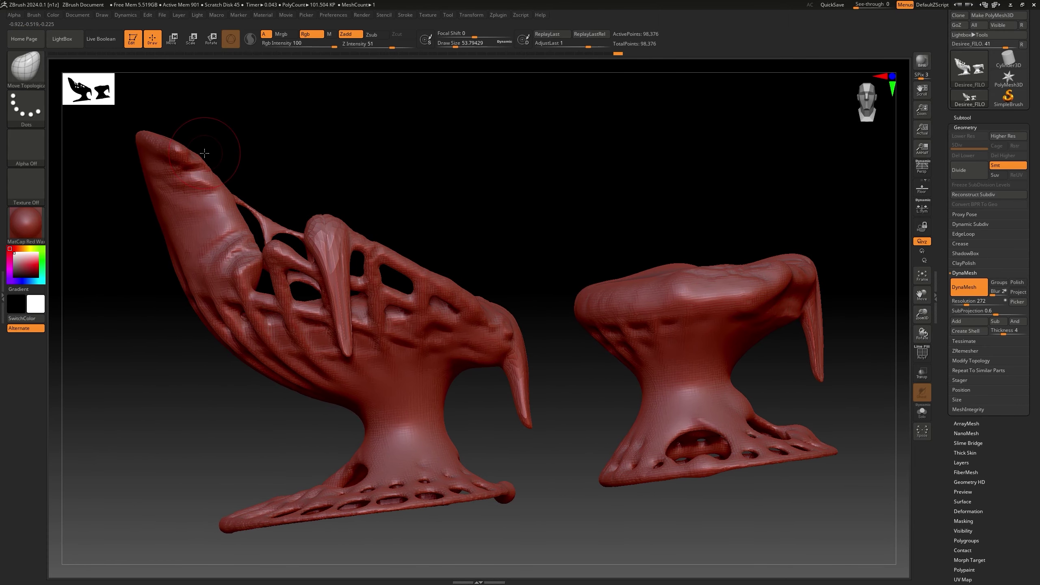
key(b)
key(i)
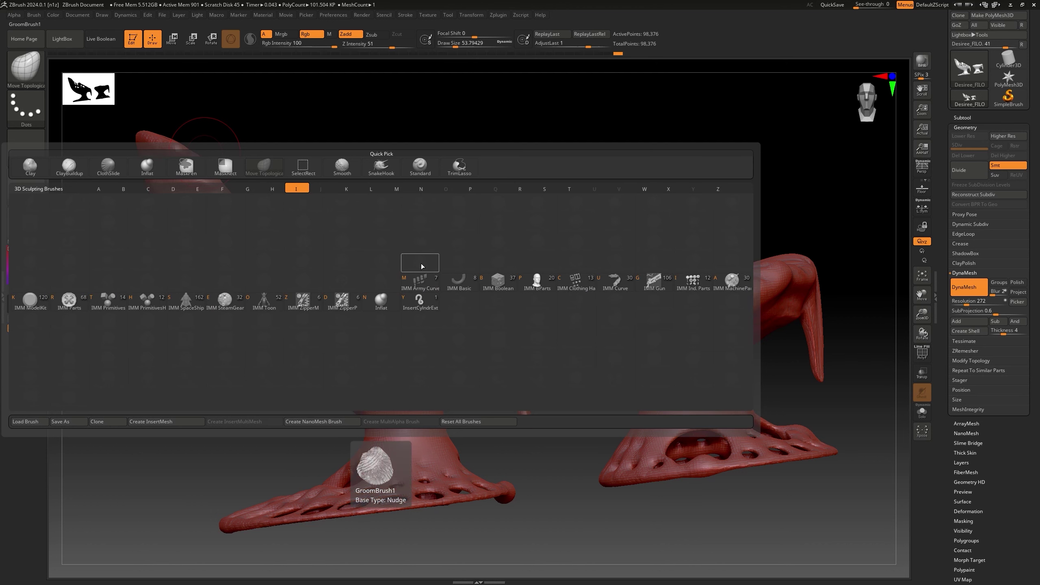
key(n)
drag(348, 347, 348, 351)
drag(542, 419, 531, 426)
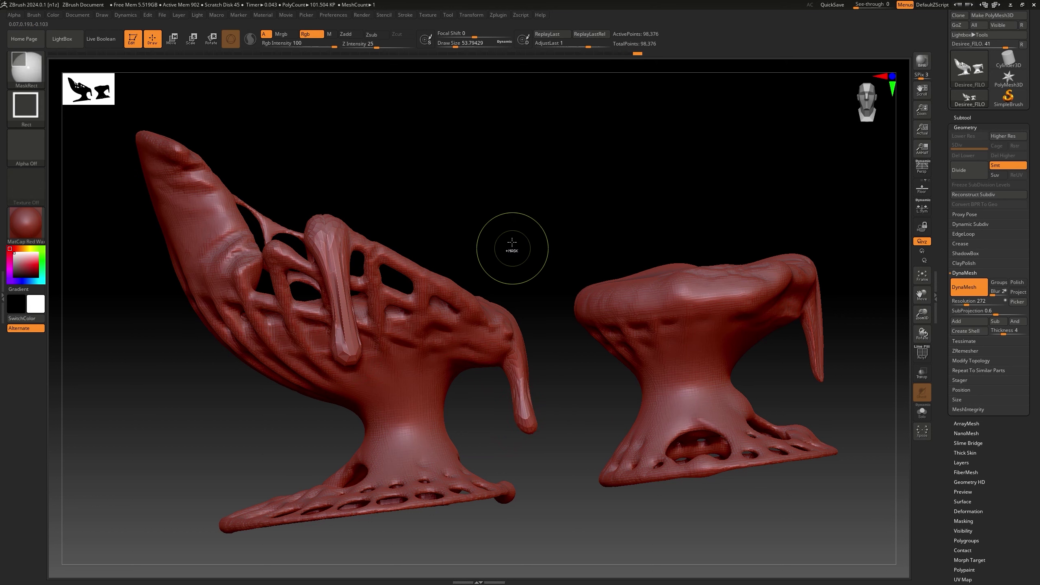
Step: Rebuild the DynaMesh, then inflate the tips of the chair seat and stool drips into rounded drops
ctrl+drag(511, 242, 543, 269)
drag(533, 424, 531, 426)
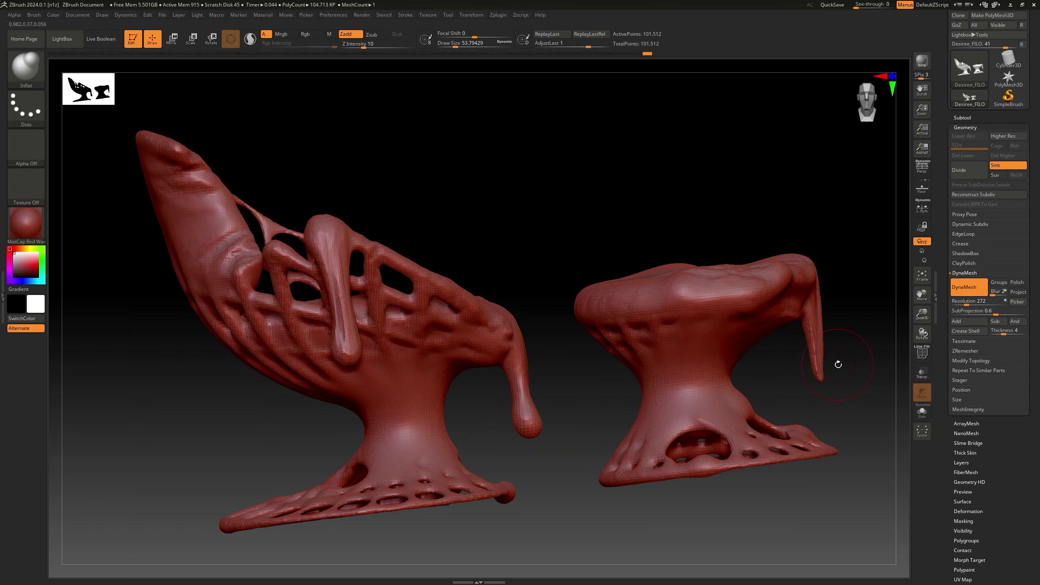
drag(821, 364, 877, 305)
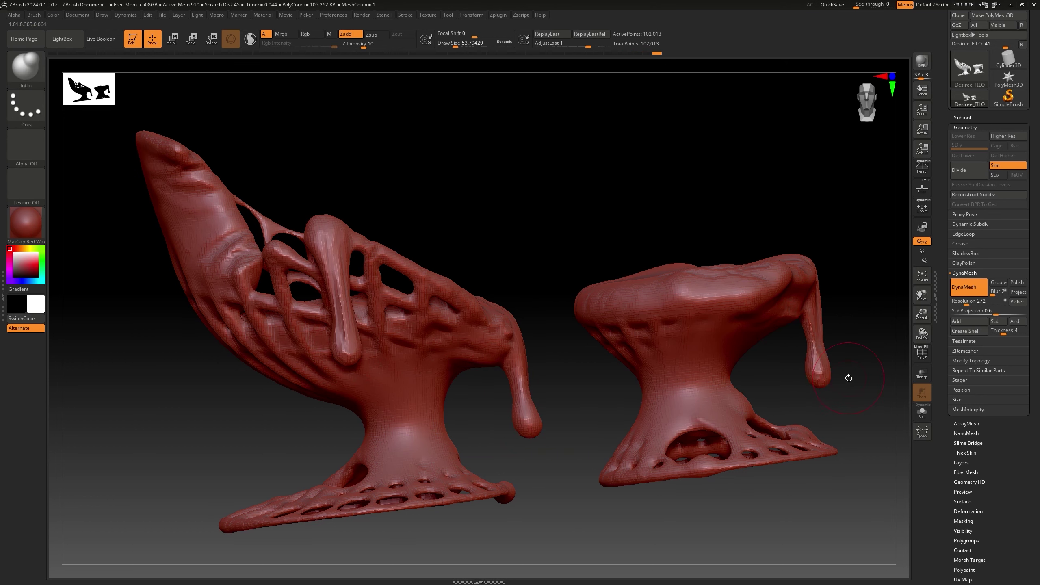
mouse_move(849, 378)
mouse_down()
mouse_move(747, 365)
mouse_move(758, 352)
mouse_move(613, 353)
mouse_move(578, 312)
mouse_move(499, 314)
mouse_move(493, 266)
mouse_move(555, 282)
mouse_up()
Step: Pull a drip down from the round knob on the opposite side arm with SnakeHook at a draw size of about 23
mouse_move(550, 269)
ctrl+right_down()
mouse_move(592, 262)
mouse_move(506, 271)
mouse_move(527, 276)
ctrl+right_up()
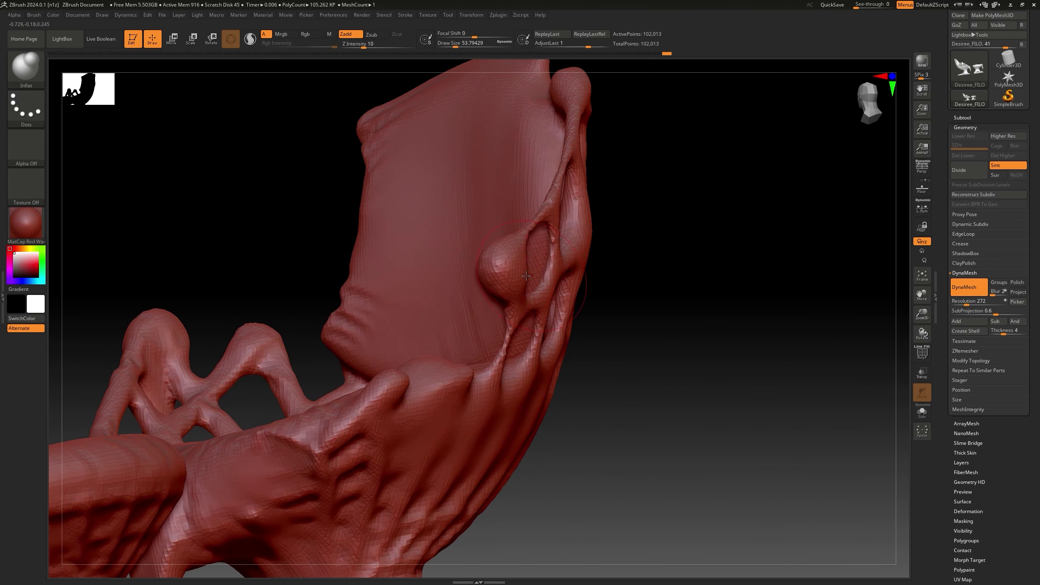
key(b)
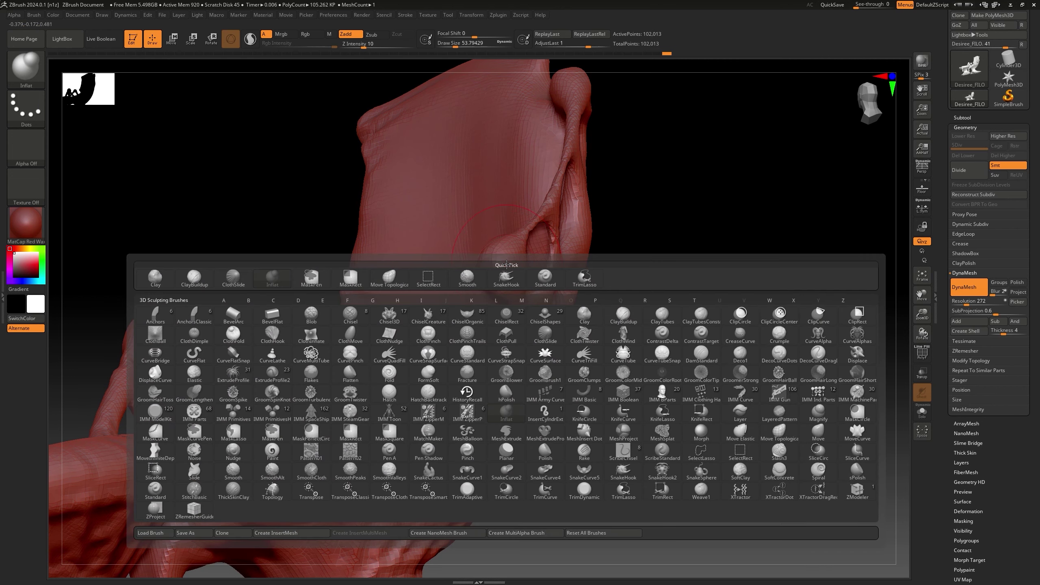
key(s)
key(h)
ctrl+right_drag(498, 271, 497, 260)
key(s)
drag(503, 274, 498, 274)
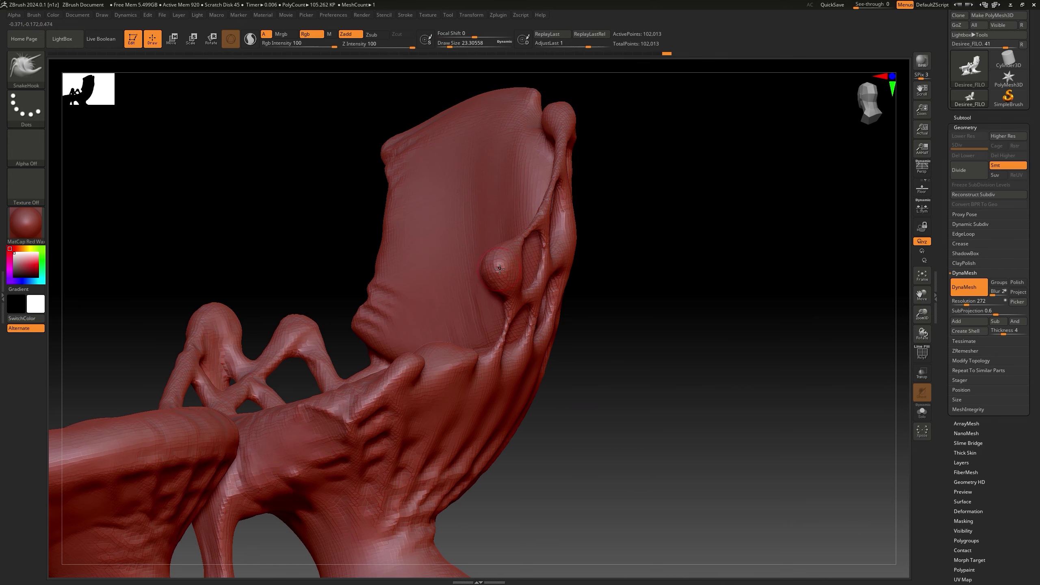
right_drag(502, 345, 679, 333)
Step: Inflate the end of the opposite side arm's drip with the Inflat brush and rebuild the DynaMesh
key(b)
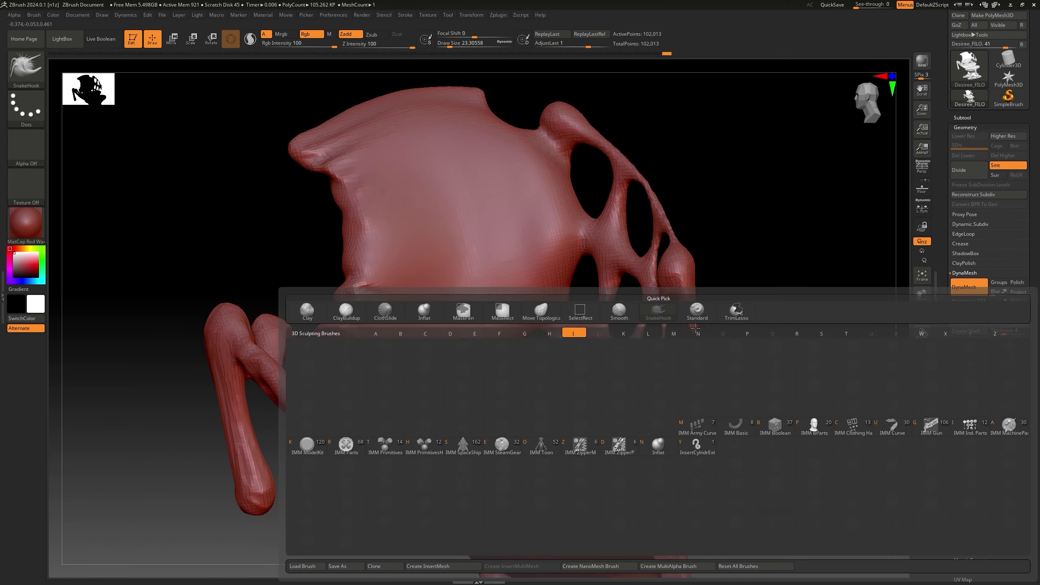
key(i)
key(n)
mouse_move(694, 330)
mouse_down()
mouse_move(692, 304)
mouse_move(699, 333)
mouse_up()
ctrl+drag(729, 296, 765, 327)
mouse_move(660, 343)
right_down()
mouse_move(758, 343)
mouse_move(739, 327)
mouse_move(613, 331)
right_up()
Step: Pull a short drip down from the backrest's upper front corner with the SnakeHook brush
alt+right_drag(400, 252, 420, 258)
ctrl+right_drag(419, 258, 447, 255)
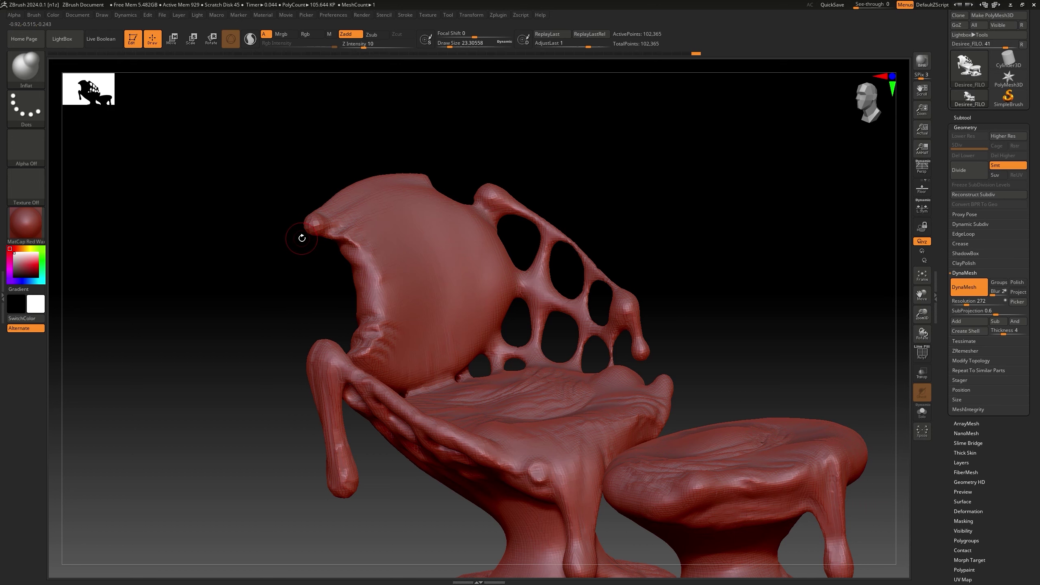
key(b)
key(s)
key(h)
click(486, 464)
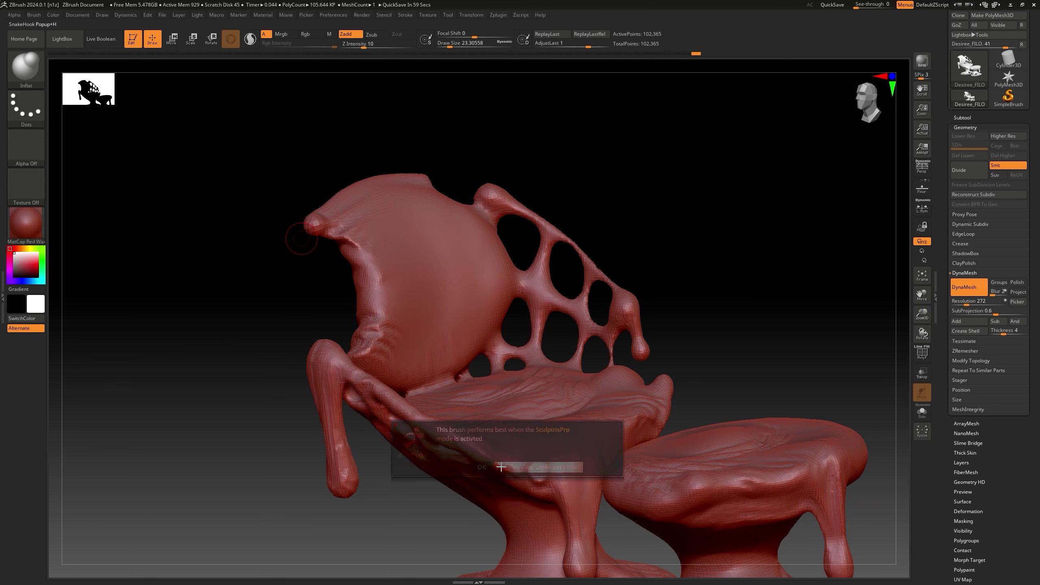
drag(315, 228, 315, 263)
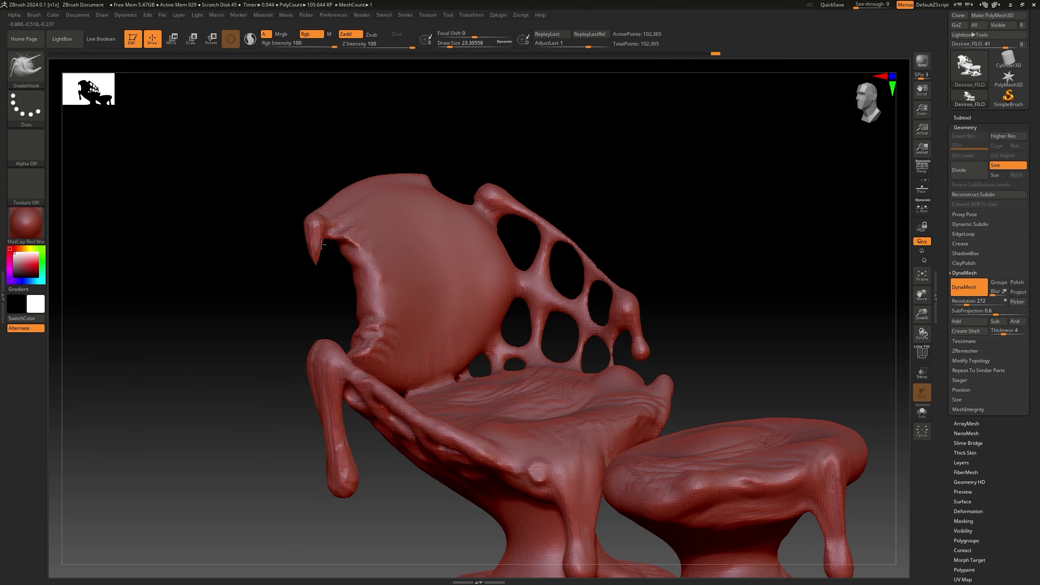
Step: Inflate the tip of the backrest corner drip with the Inflat brush
key(b)
key(i)
key(n)
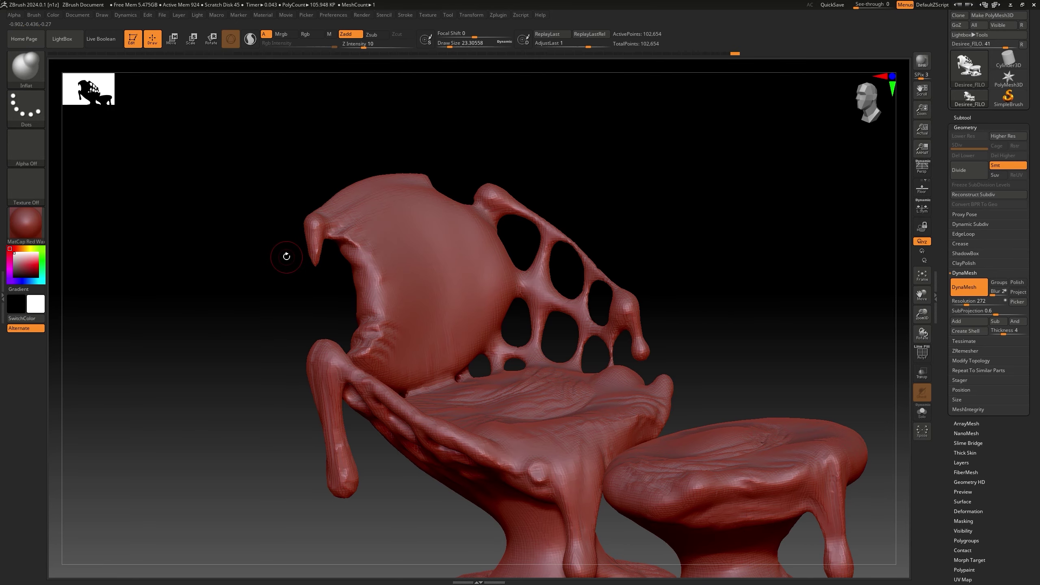
mouse_move(319, 266)
mouse_down()
mouse_move(353, 270)
mouse_move(292, 281)
mouse_up()
Step: Adjust the backrest corner drip with the Move brush at a draw size of about 41, rebuilding the DynaMesh
key(b)
key(m)
key(v)
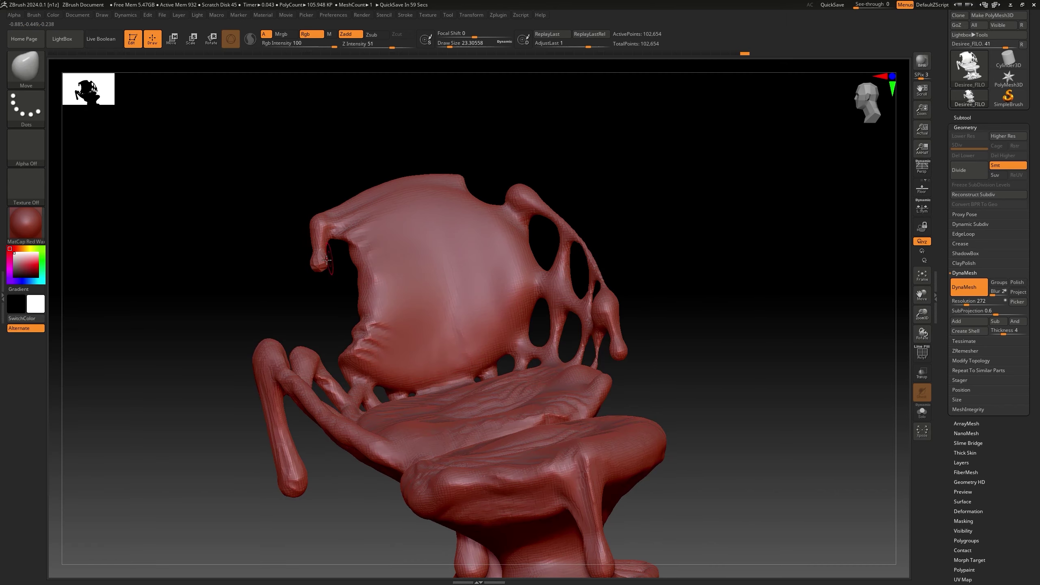
ctrl+drag(253, 248, 273, 268)
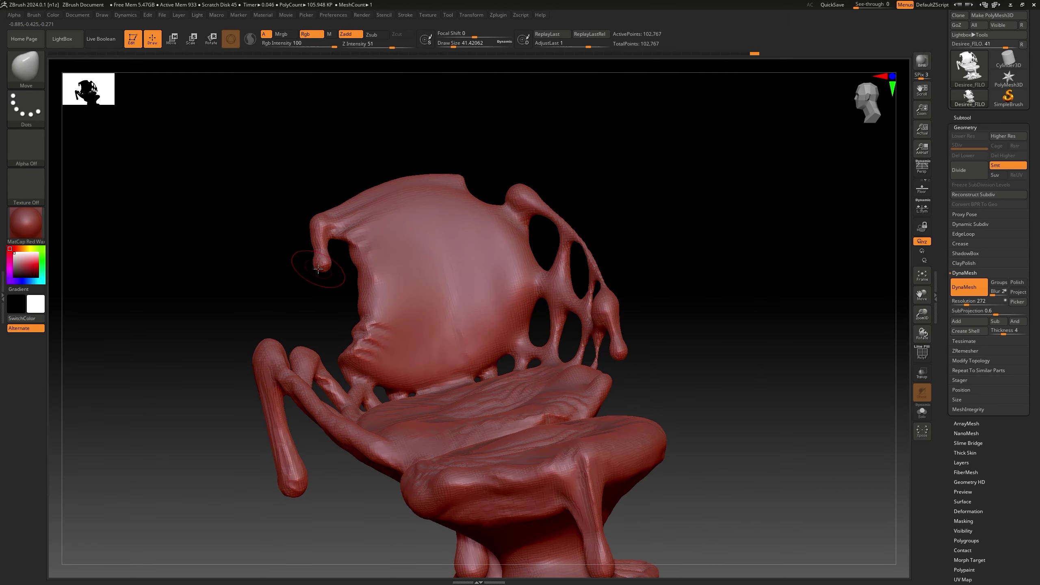
mouse_move(318, 269)
right_down()
mouse_move(367, 265)
mouse_move(311, 269)
mouse_move(308, 252)
right_up()
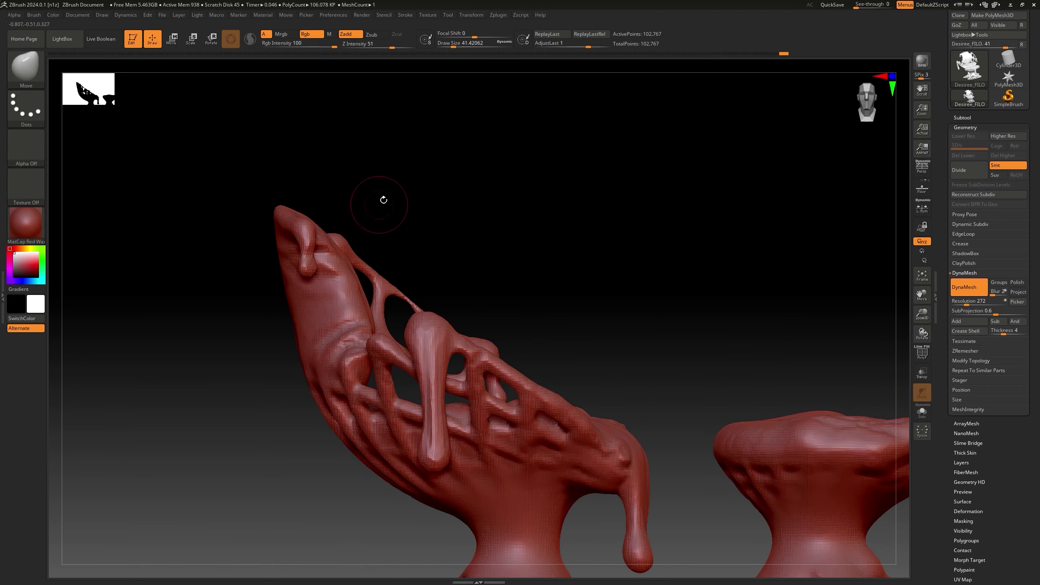
ctrl+drag(383, 200, 405, 217)
Step: Pull cloth wrinkles into the backrest, side arms and their drips with the ClothPull brush at a draw size of about 108
mouse_move(406, 217)
right_down()
mouse_move(512, 246)
mouse_move(448, 302)
mouse_move(243, 296)
mouse_move(320, 293)
right_up()
key(b)
key(c)
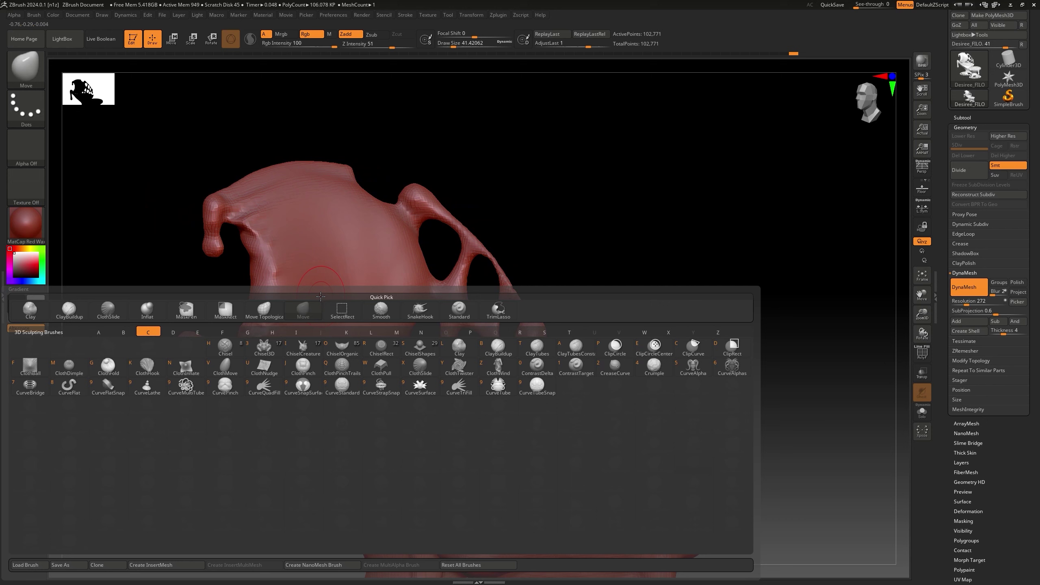
click(389, 372)
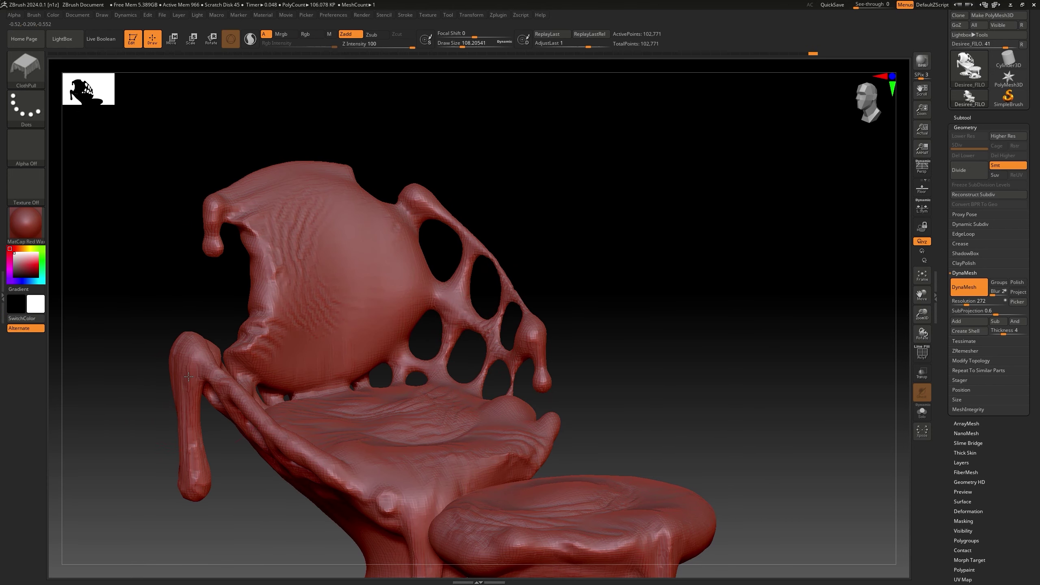
drag(189, 376, 192, 414)
drag(288, 453, 311, 465)
drag(537, 303, 532, 353)
Step: Add ClothPull wrinkles to the chair seat and stool drips and both pedestals, then rebuild the DynaMesh
mouse_move(606, 394)
ctrl+right_down()
mouse_move(631, 435)
mouse_move(705, 445)
ctrl+right_up()
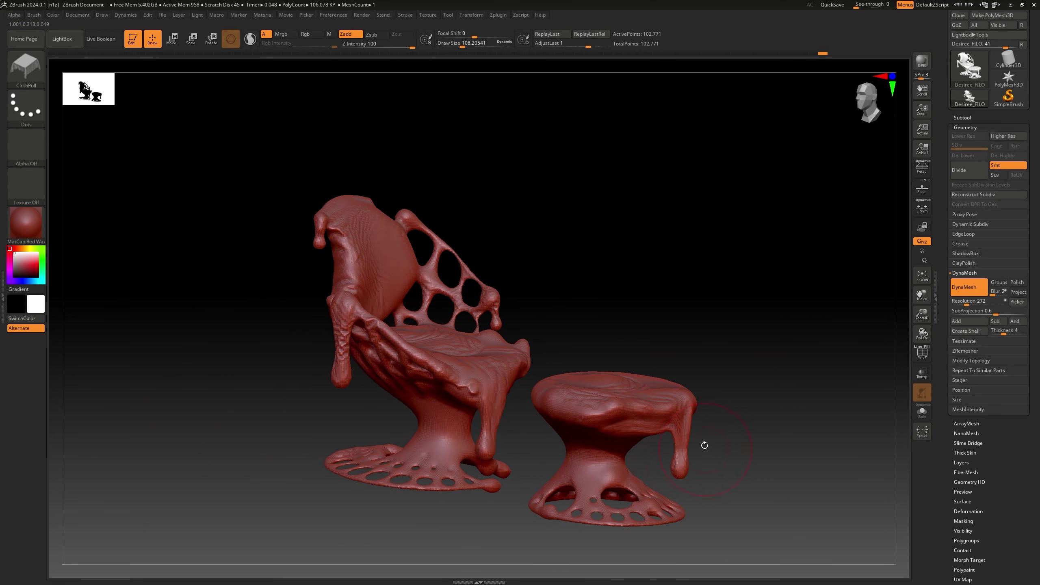
drag(483, 427, 487, 405)
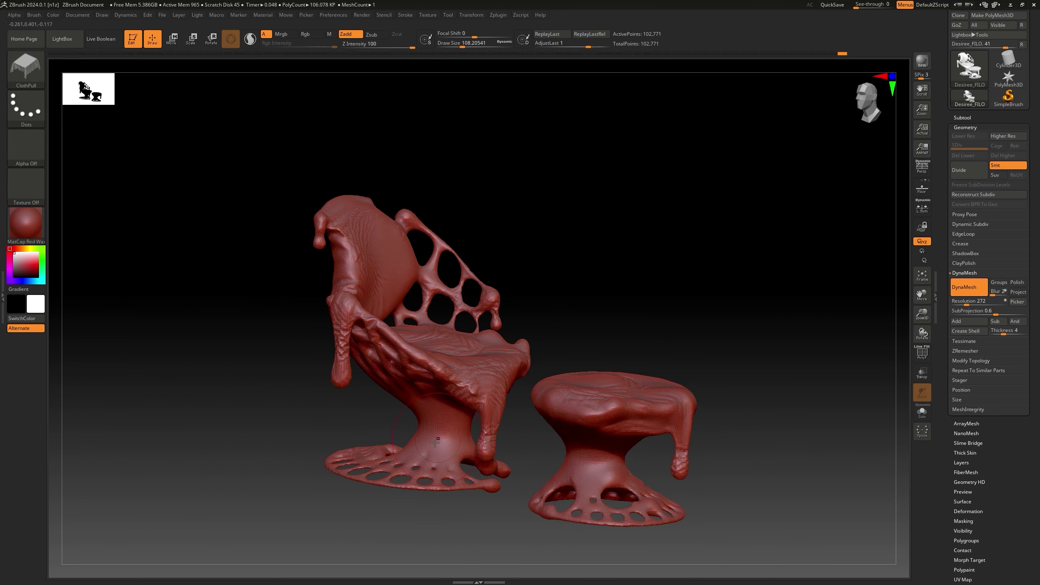
drag(435, 443, 426, 455)
drag(598, 470, 608, 488)
right_drag(745, 328, 696, 326)
ctrl+drag(696, 326, 683, 326)
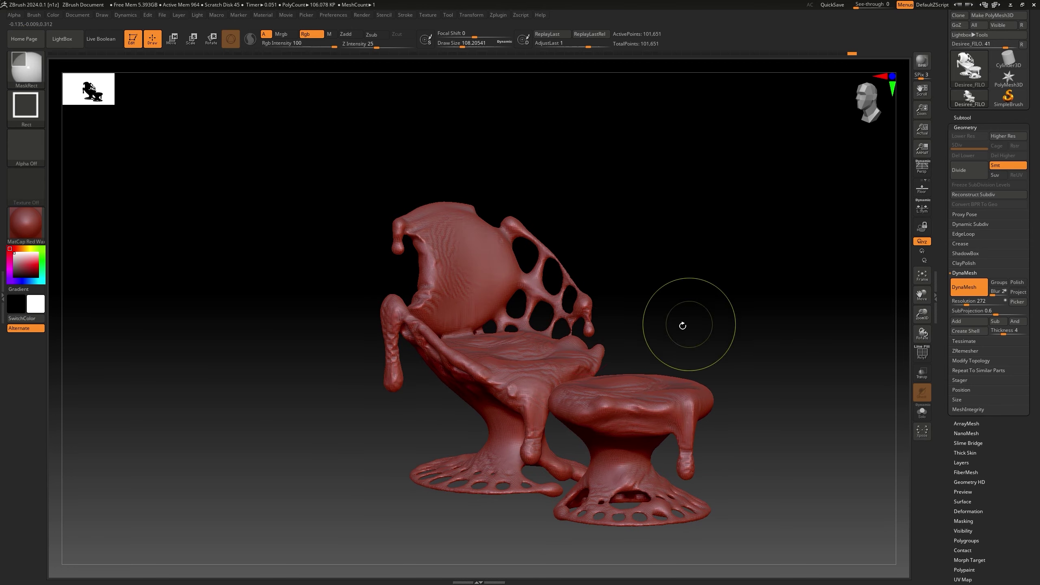
ctrl+right_drag(683, 325, 683, 371)
Step: Sculpt cloth folds into the backrest with the ClothSlide brush at a draw size of about 71
drag(516, 250, 511, 235)
key(b)
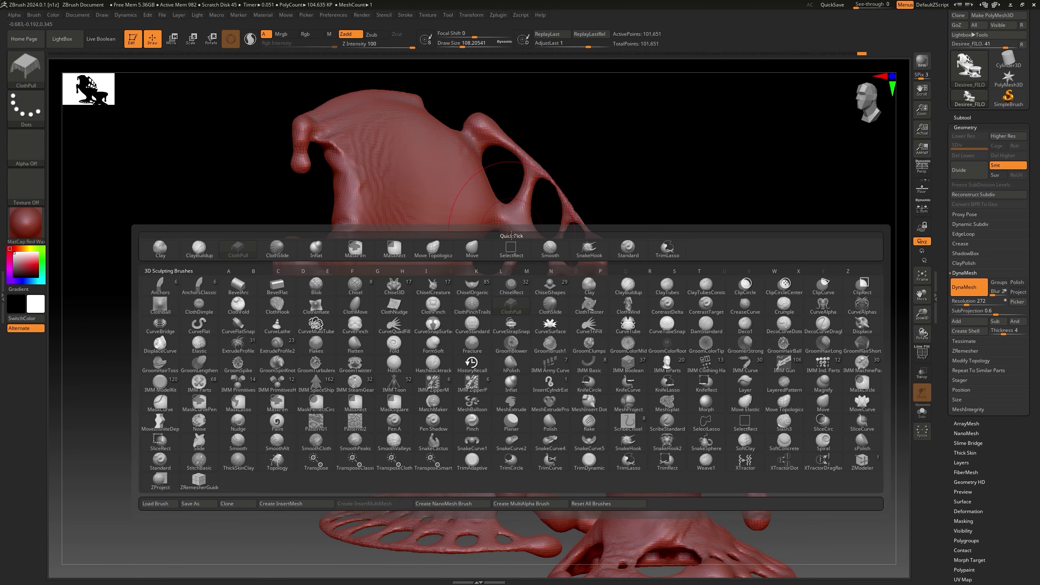
click(550, 306)
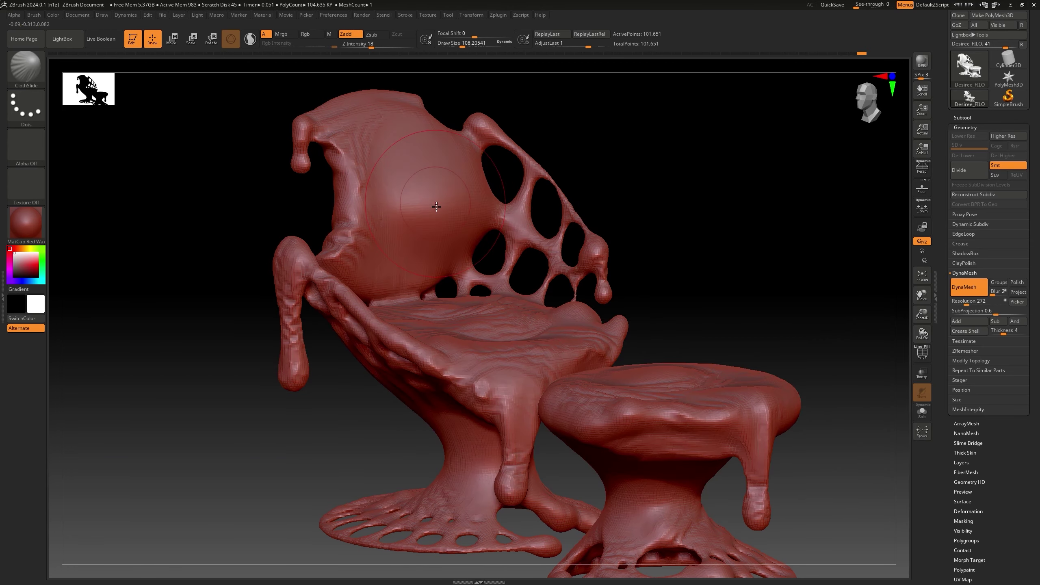
right_drag(437, 207, 455, 205)
key(s)
mouse_move(446, 206)
mouse_down()
mouse_move(437, 205)
mouse_move(436, 184)
mouse_up()
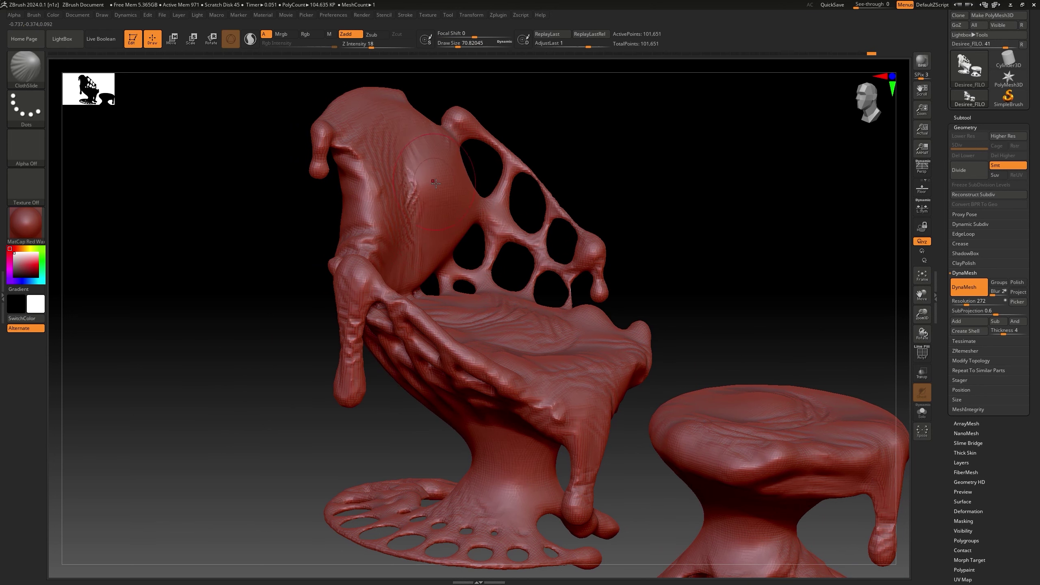
Step: Smooth the wrinkled edge of the backrest with the Inflat brush active at a draw size of about 71, rebuilding the DynaMesh
mouse_move(469, 207)
right_down()
mouse_move(486, 211)
mouse_move(444, 208)
mouse_move(442, 189)
right_up()
key(b)
key(i)
key(n)
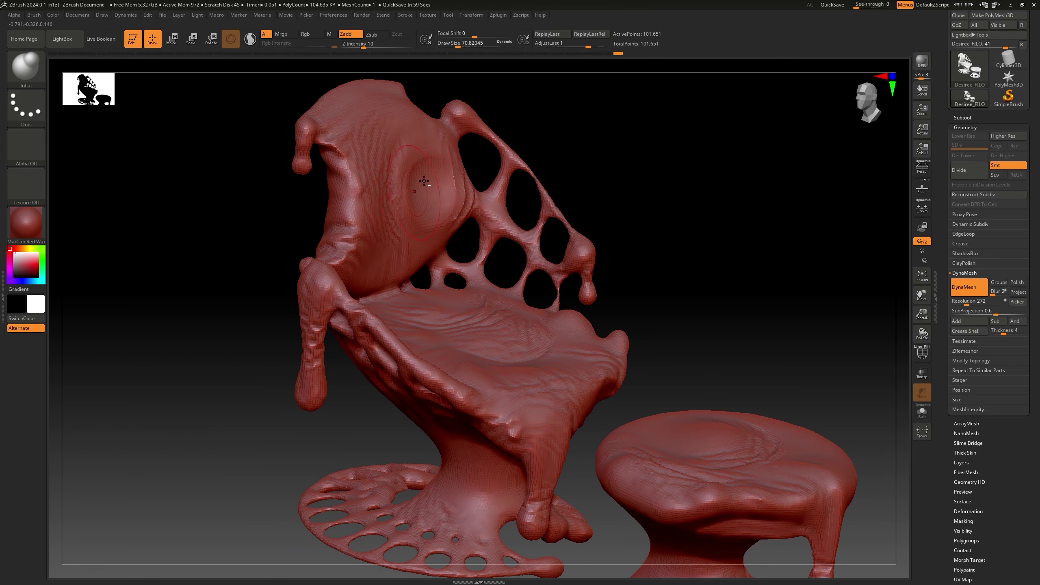
right_drag(415, 213, 443, 191)
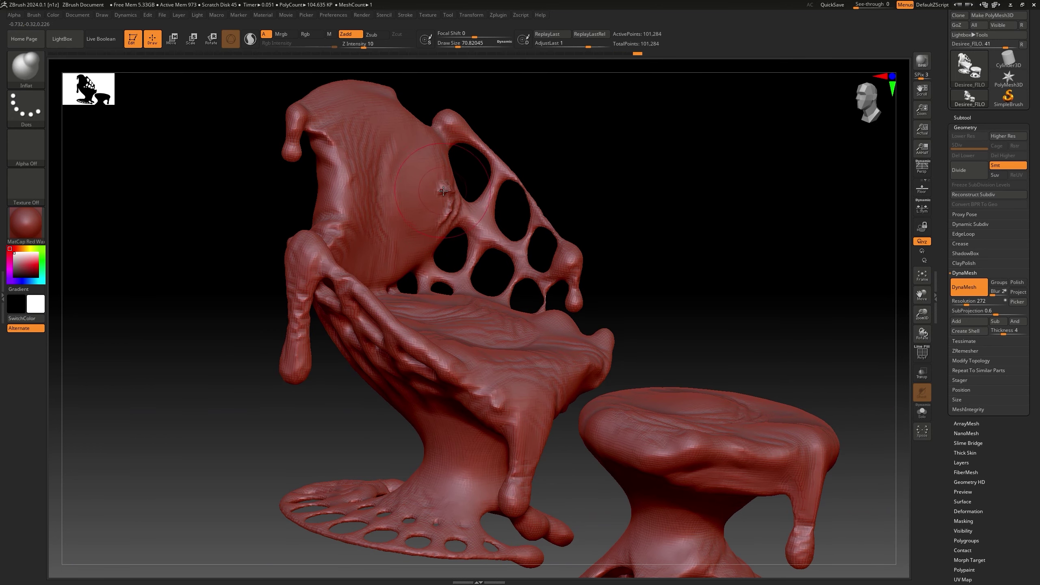
key(shift)
key(shift)
key(shift)
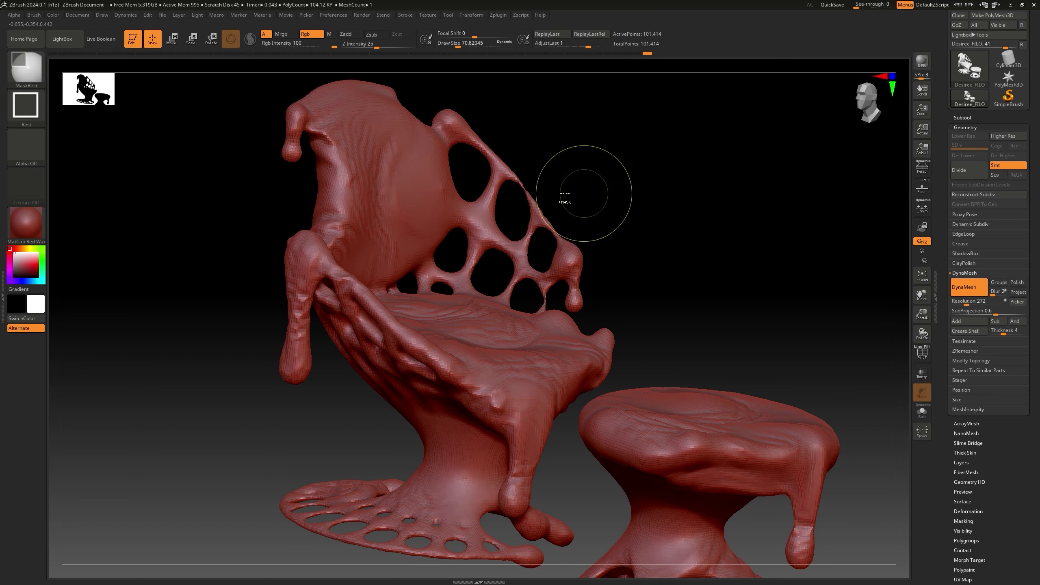
mouse_move(569, 186)
right_down()
mouse_move(430, 204)
mouse_move(438, 199)
mouse_move(441, 226)
right_up()
key(ctrl+z)
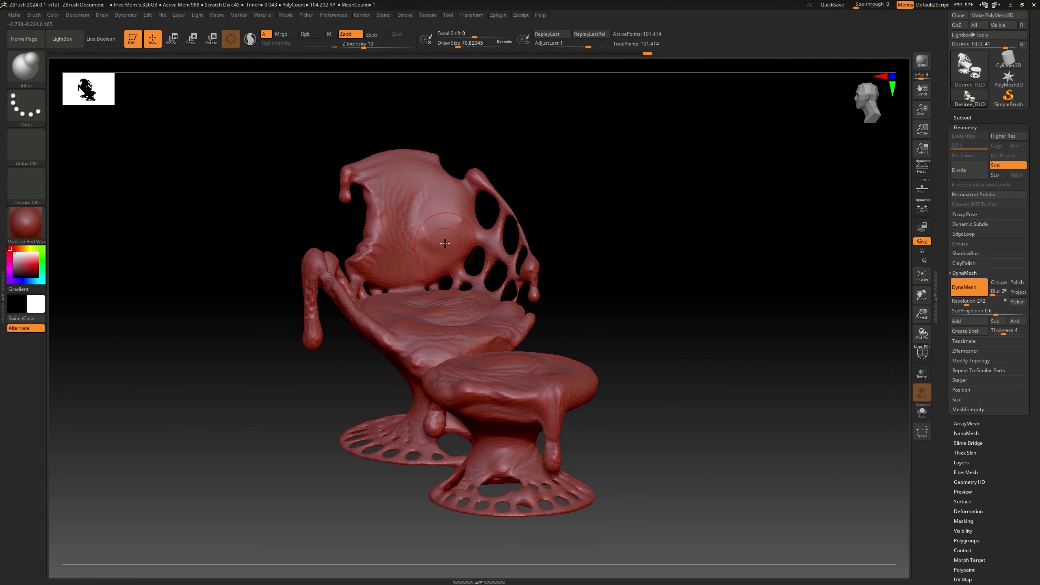
Step: Smooth the perforated side frame and the side arm's drip, then rebuild the DynaMesh
right_drag(445, 243, 540, 294)
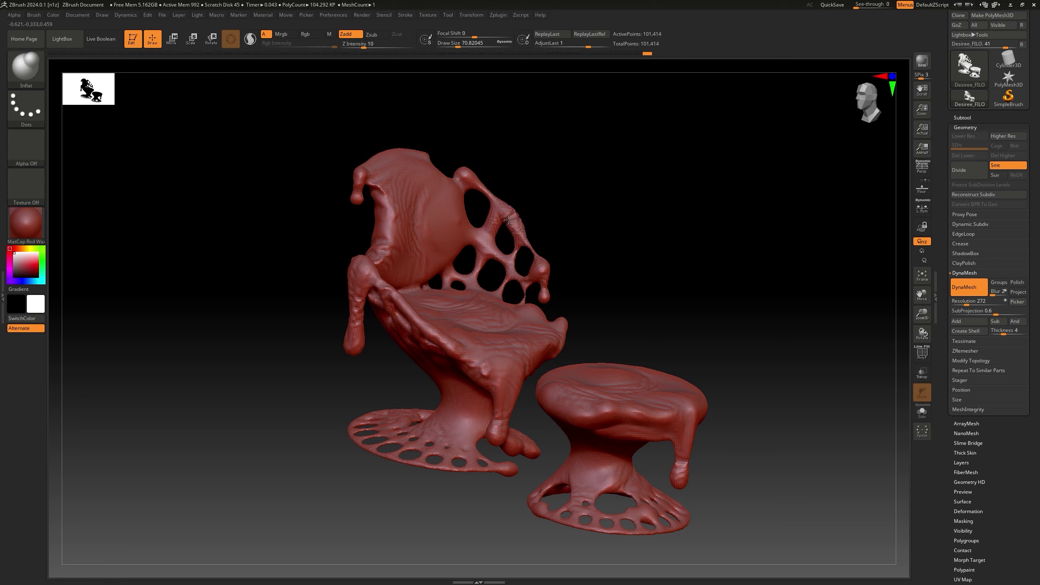
key(ctrl)
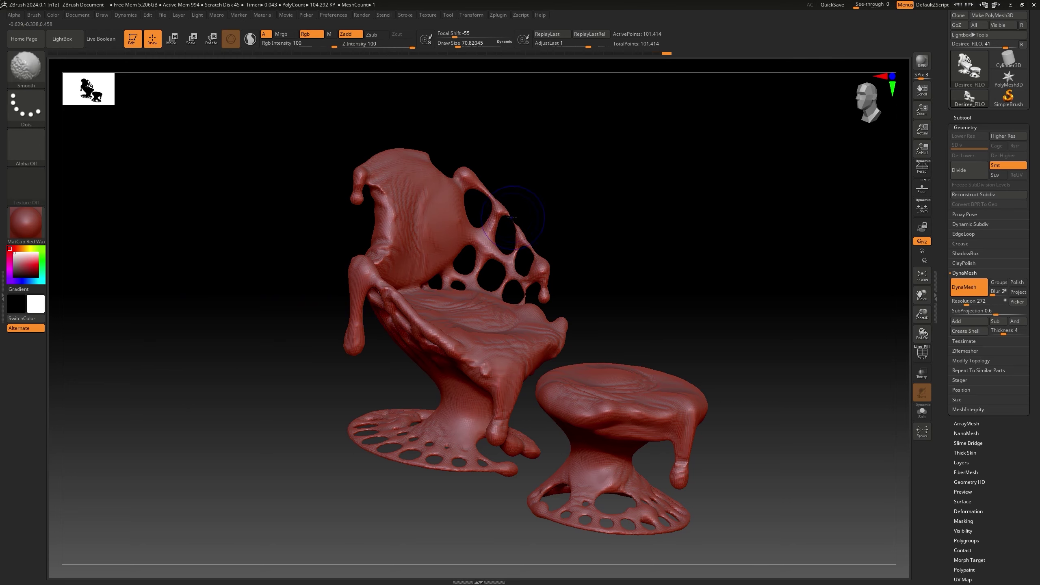
right_drag(567, 207, 563, 247)
mouse_move(593, 440)
ctrl+right_down()
mouse_move(525, 400)
mouse_move(507, 426)
ctrl+right_up()
key(ctrl)
mouse_move(542, 417)
ctrl+mouse_down()
mouse_move(548, 424)
mouse_move(508, 430)
ctrl+mouse_up()
Step: Shape the chair seat's front drip into a teardrop with the Inflat brush at a draw size of about 71, rebuilding the DynaMesh
key(b)
key(i)
key(n)
mouse_move(508, 429)
right_down()
mouse_move(526, 430)
mouse_move(513, 432)
right_up()
mouse_move(542, 423)
ctrl+mouse_down()
mouse_move(549, 428)
mouse_move(514, 430)
ctrl+mouse_up()
mouse_move(513, 430)
right_down()
mouse_move(517, 410)
mouse_move(494, 460)
mouse_move(548, 455)
mouse_move(544, 422)
right_up()
mouse_move(544, 422)
mouse_down()
mouse_move(506, 413)
mouse_move(502, 387)
mouse_move(511, 388)
mouse_move(512, 431)
mouse_up()
key(ctrl+z)
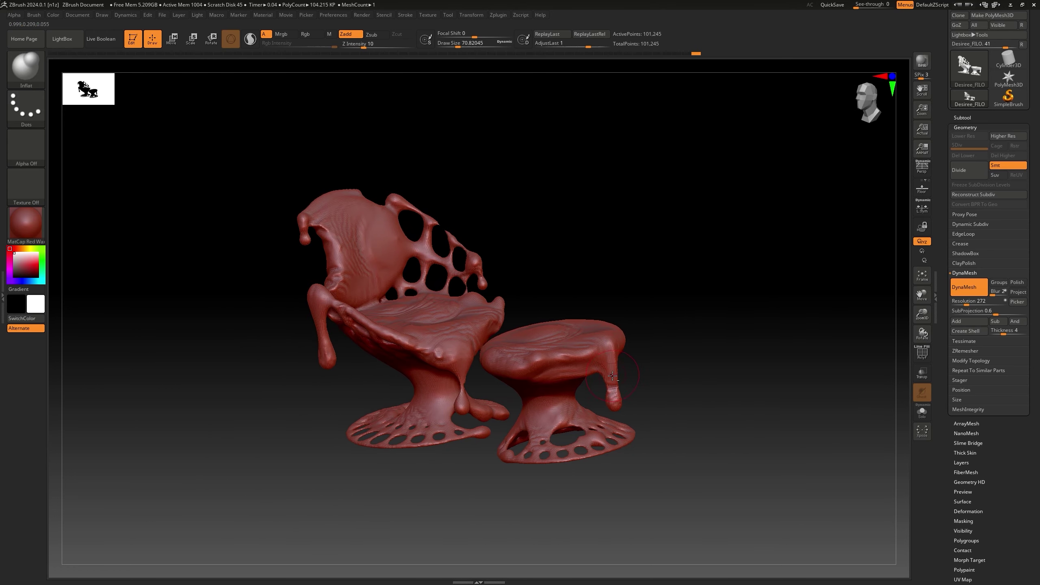
Step: Thin the neck of the stool's drip with smoothing and refine its teardrop end with the Inflat brush, reducing the draw size to about 27
ctrl+right_drag(682, 385, 634, 376)
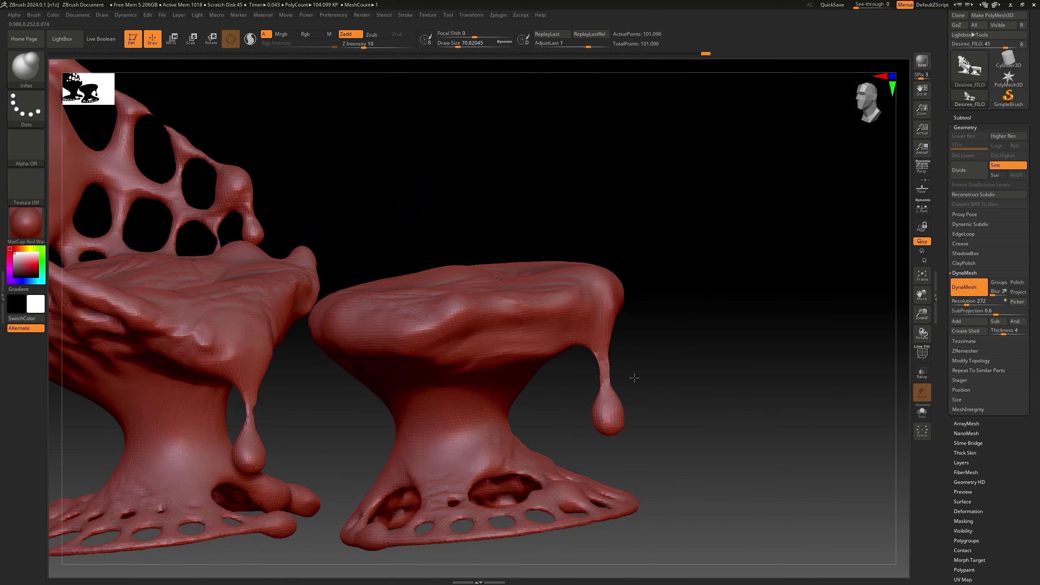
shift+drag(601, 369, 615, 365)
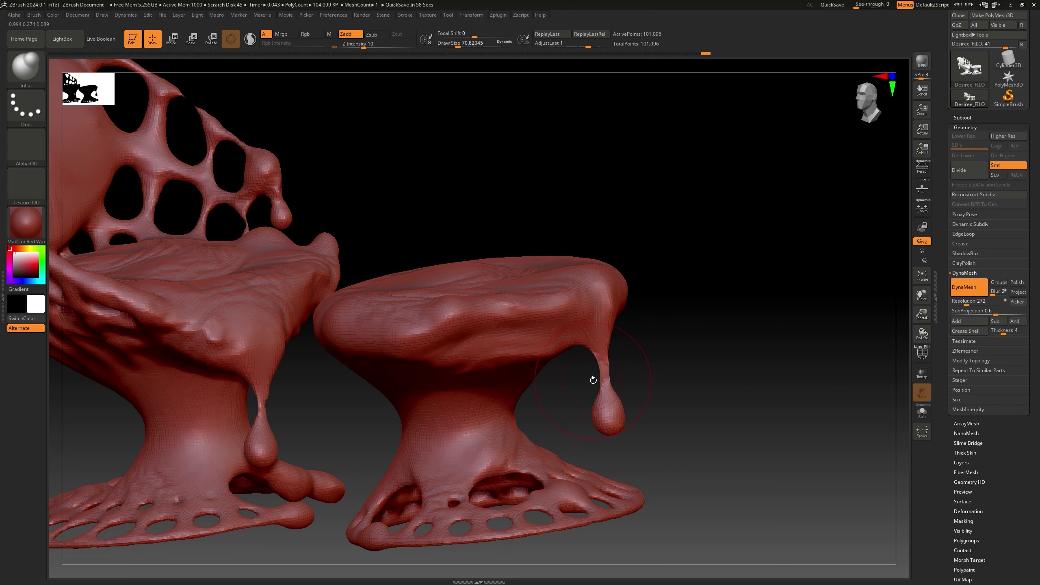
mouse_move(629, 399)
mouse_down()
mouse_move(610, 351)
mouse_move(612, 382)
mouse_up()
right_drag(565, 389, 655, 373)
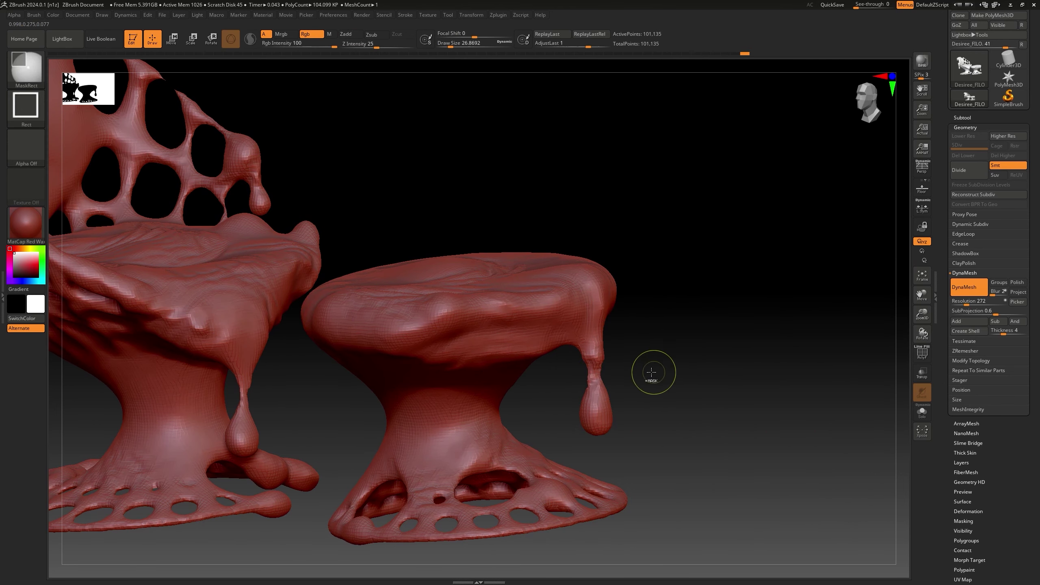
shift+drag(594, 379, 601, 372)
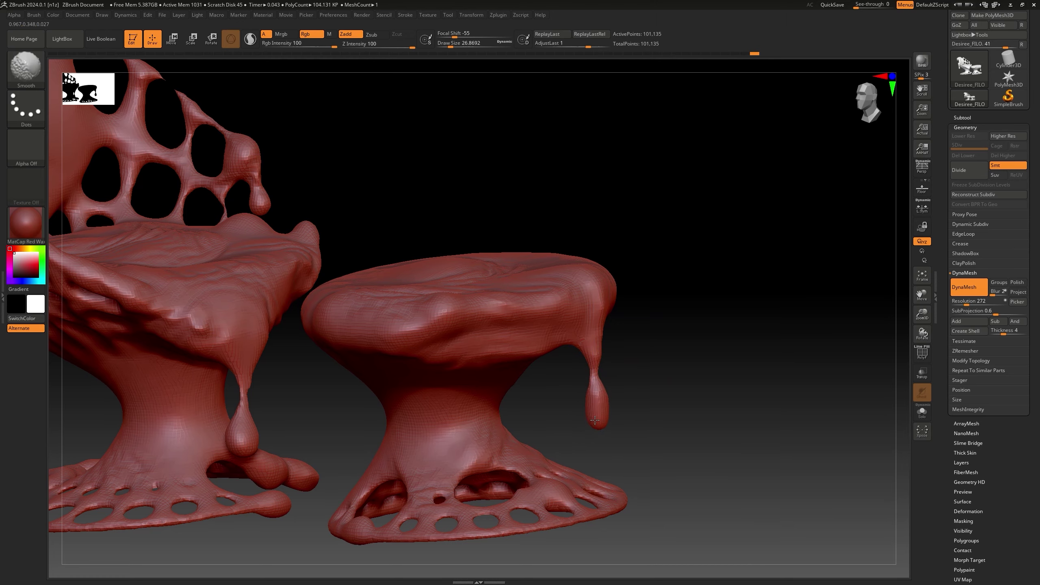
Step: Adjust the stool's drip with the Move brush at a draw size of about 46
mouse_move(696, 410)
right_down()
mouse_move(587, 418)
mouse_move(590, 435)
right_up()
key(b)
key(m)
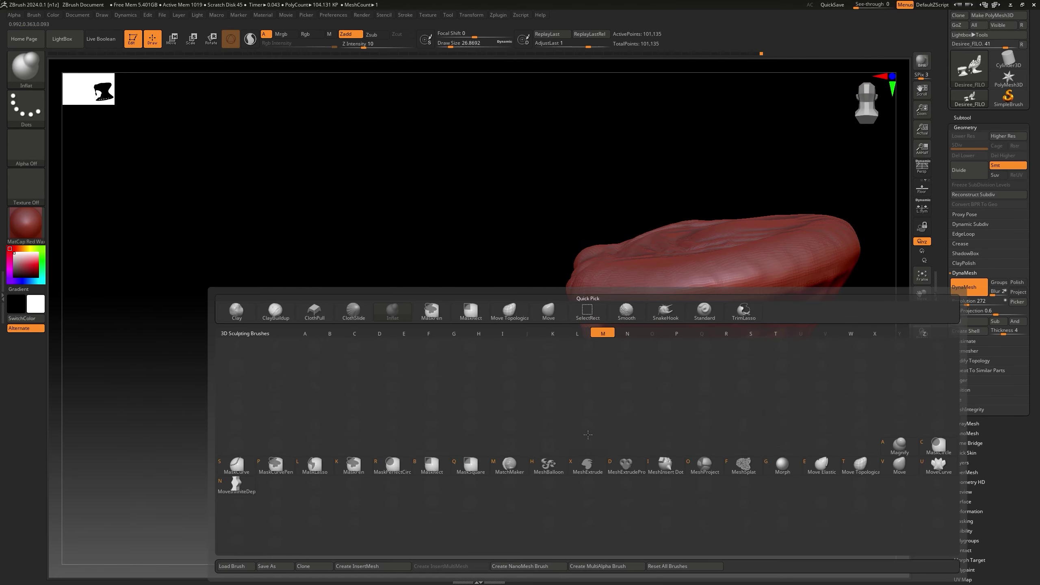
key(v)
drag(608, 421, 612, 421)
mouse_move(545, 414)
right_down()
mouse_move(639, 400)
mouse_move(583, 407)
mouse_move(533, 389)
mouse_move(458, 393)
mouse_move(485, 394)
right_up()
drag(484, 394, 472, 358)
right_drag(472, 357, 472, 353)
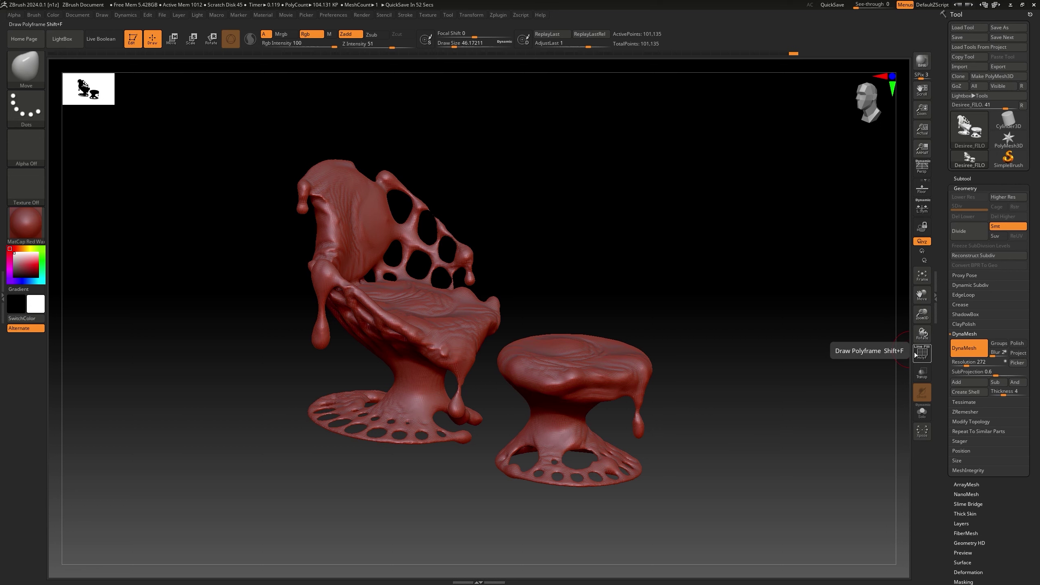
Step: Display the polyframe, merge the whole mesh into one polygroup, and export it over the existing Desiree_FILO_Export.obj in OBJ format
click(924, 358)
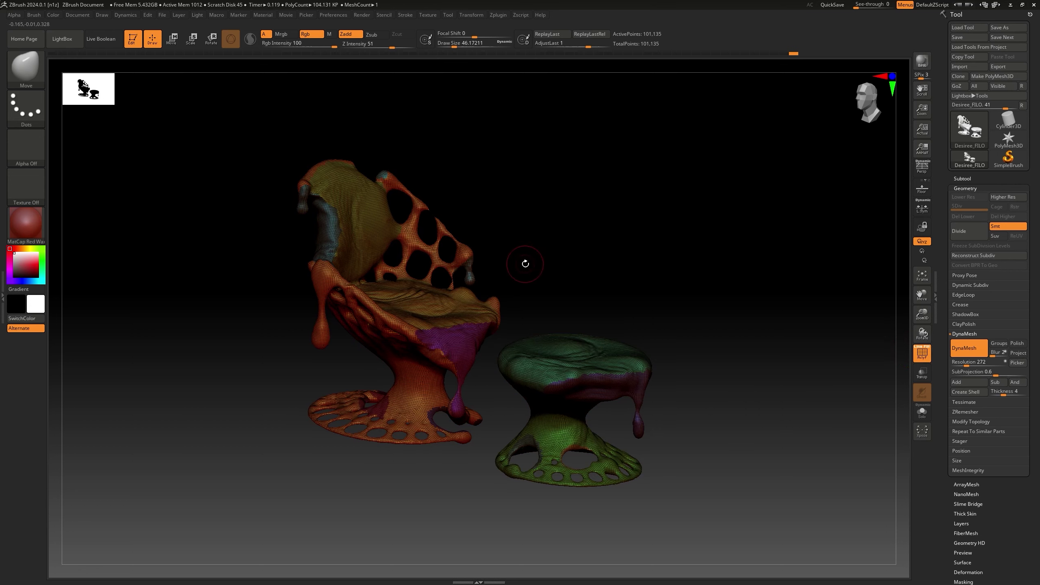
key(ctrl+w)
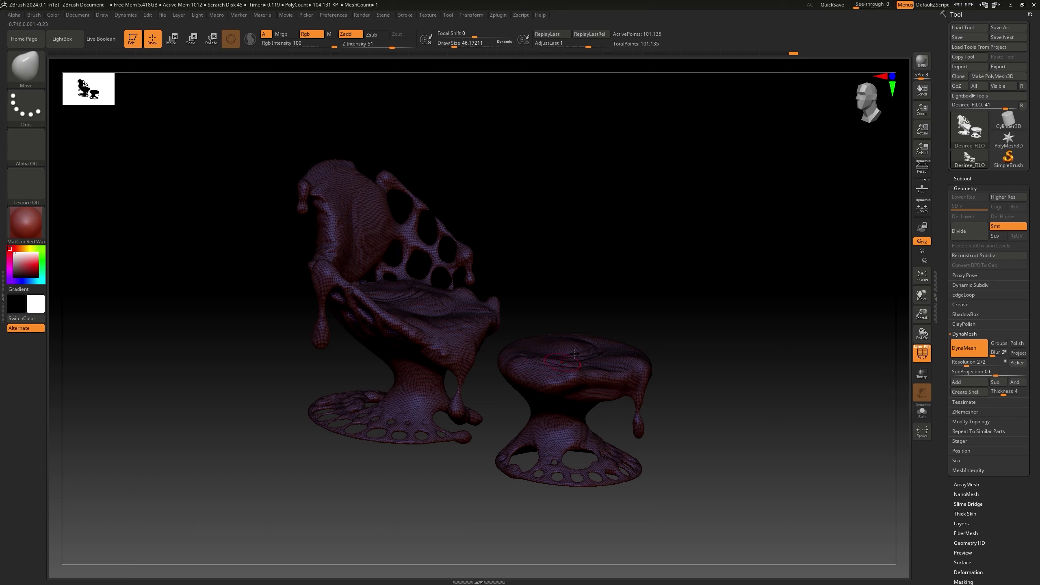
click(998, 68)
click(446, 256)
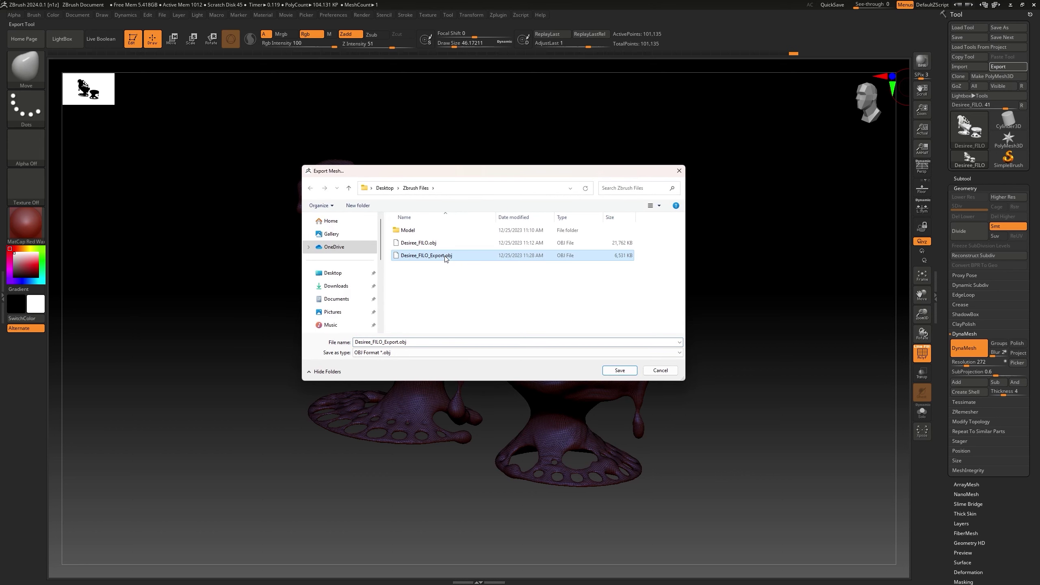
click(620, 371)
click(539, 287)
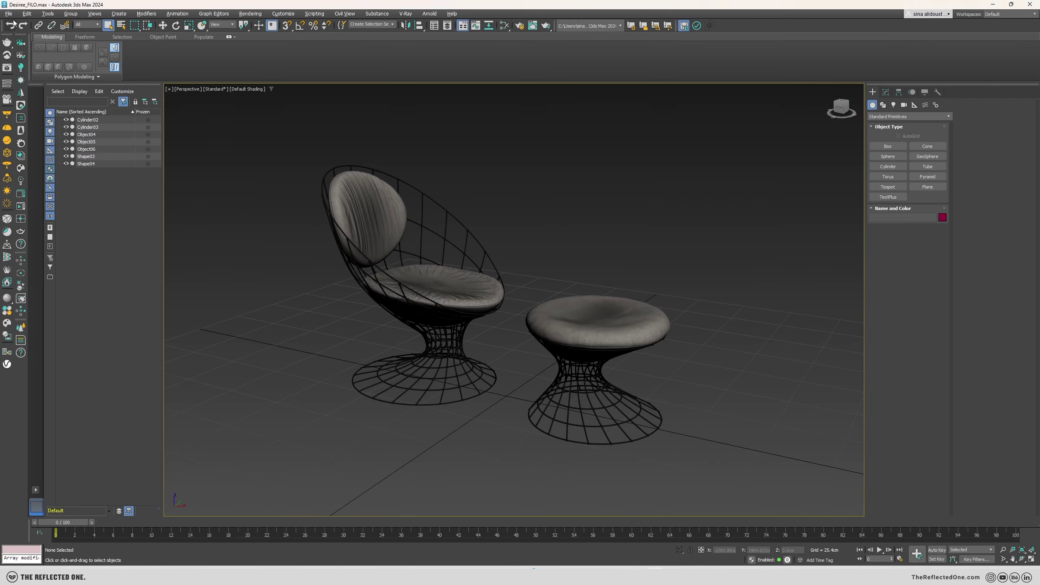
Step: Switch to 3ds Max and import Desiree_FILO_Export.obj with the default OBJ options, then deselect the imported mesh
click(6, 15)
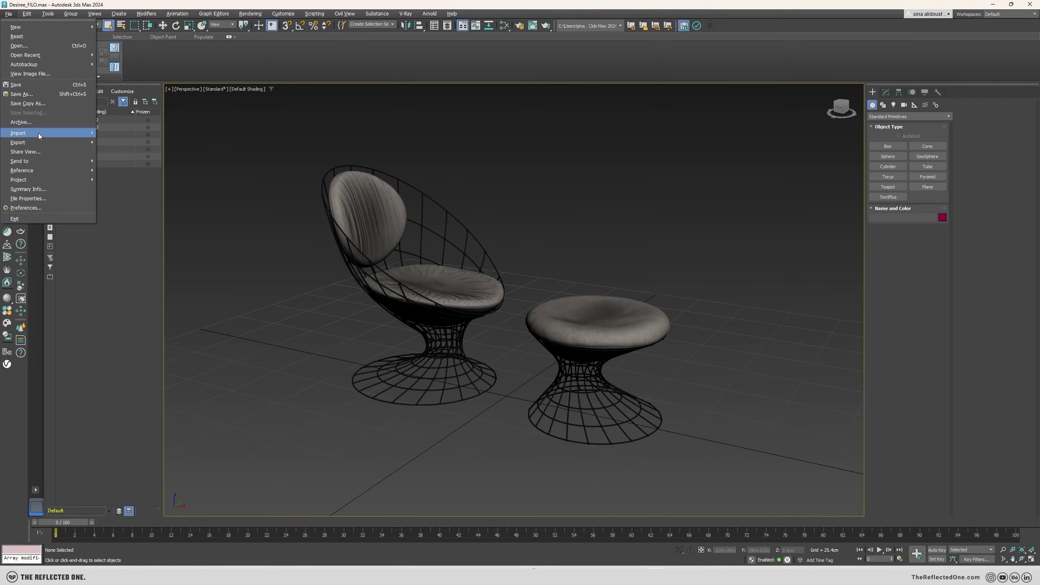
mouse_move(38, 134)
click(121, 134)
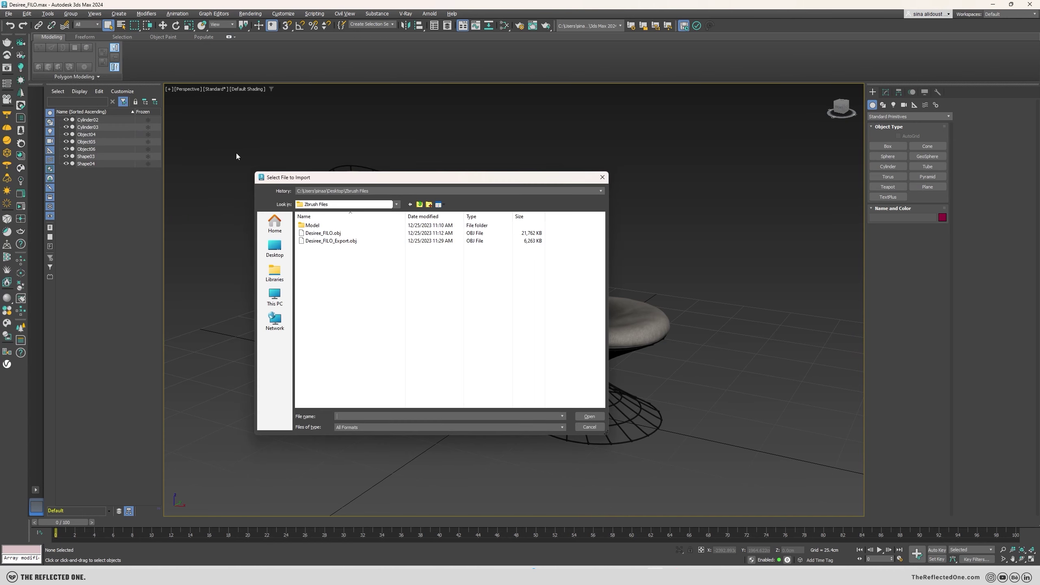
double_click(320, 244)
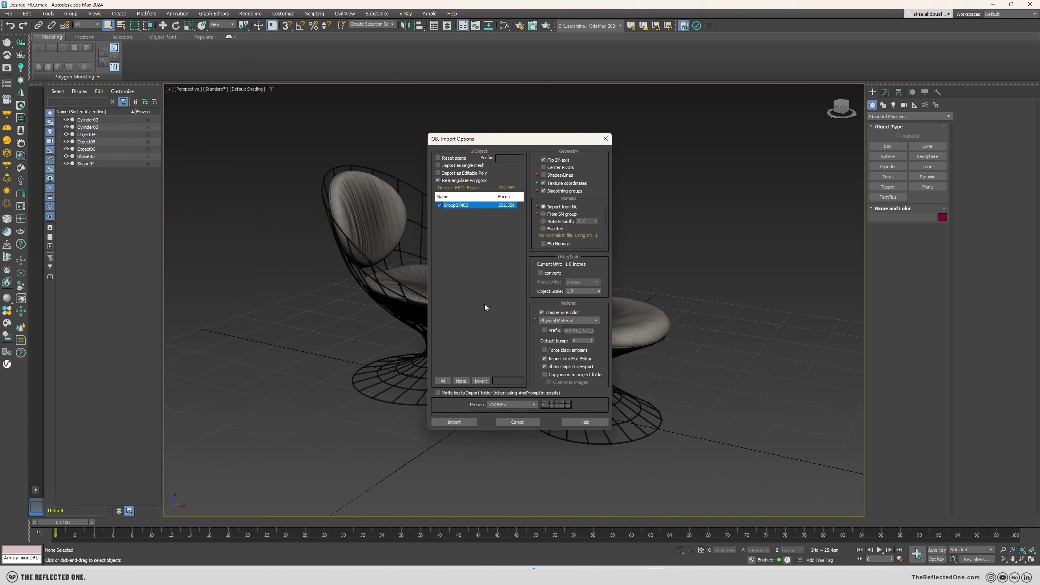
click(454, 423)
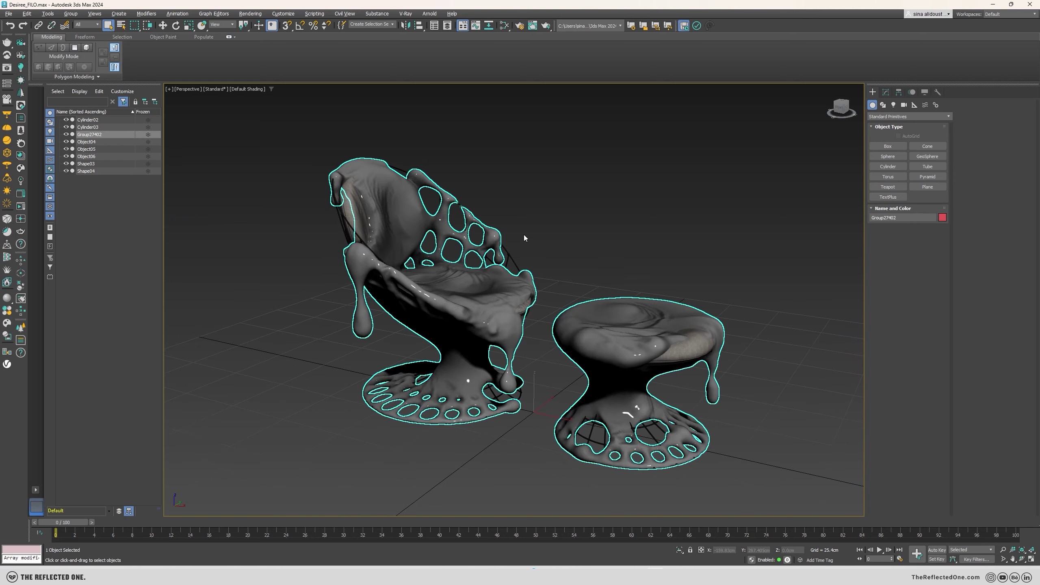
click(562, 221)
alt+middle_drag(625, 216, 595, 222)
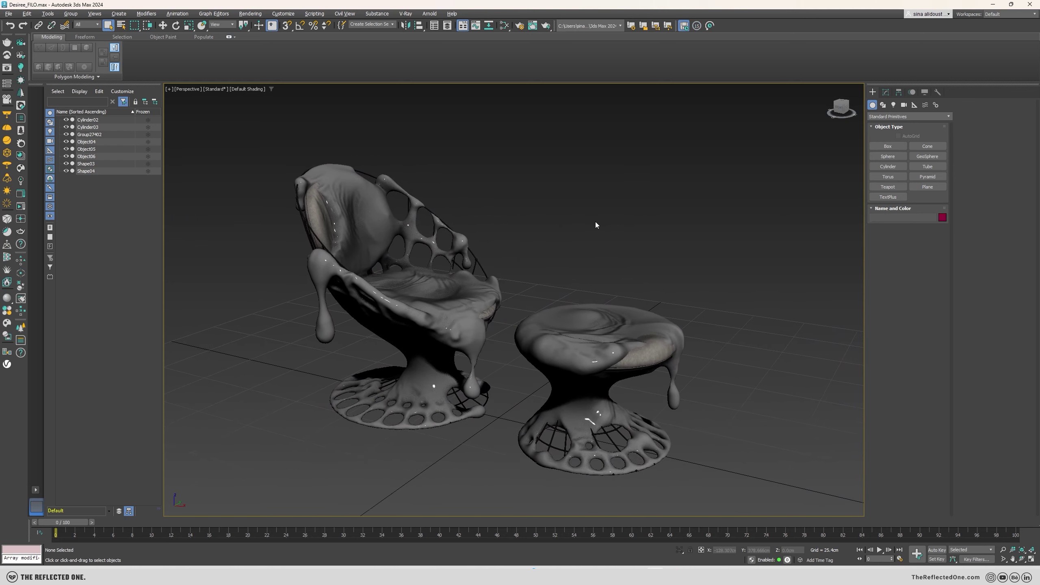